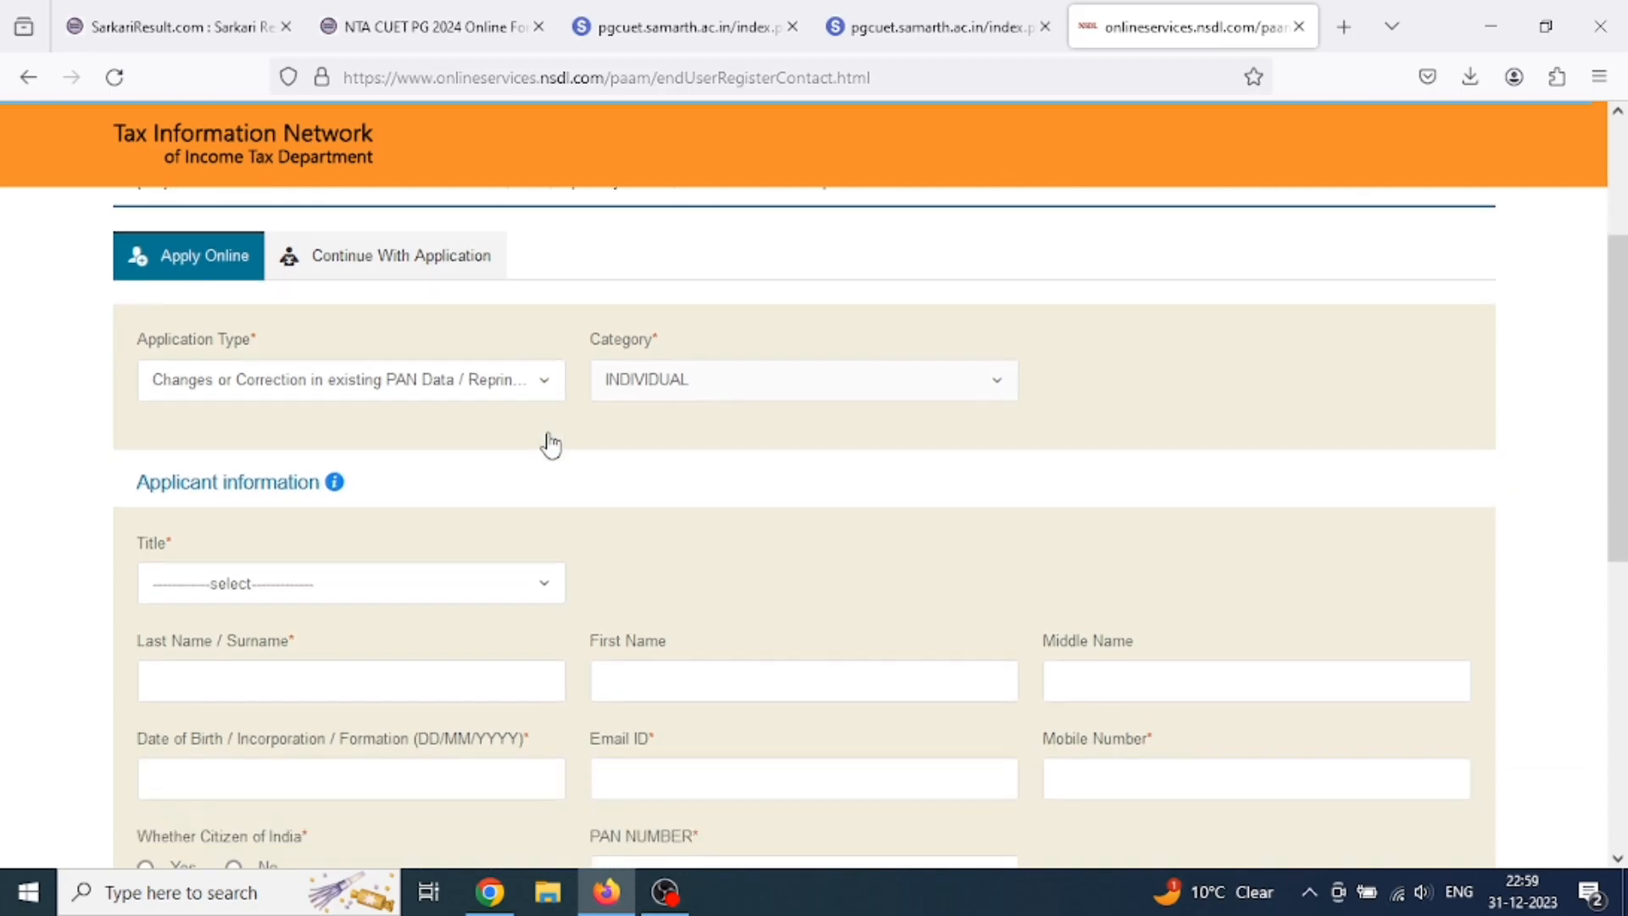
Choose Shri as the applicant's title on the PAN form.
{"action": "left_click", "coordinate": [284, 464]}
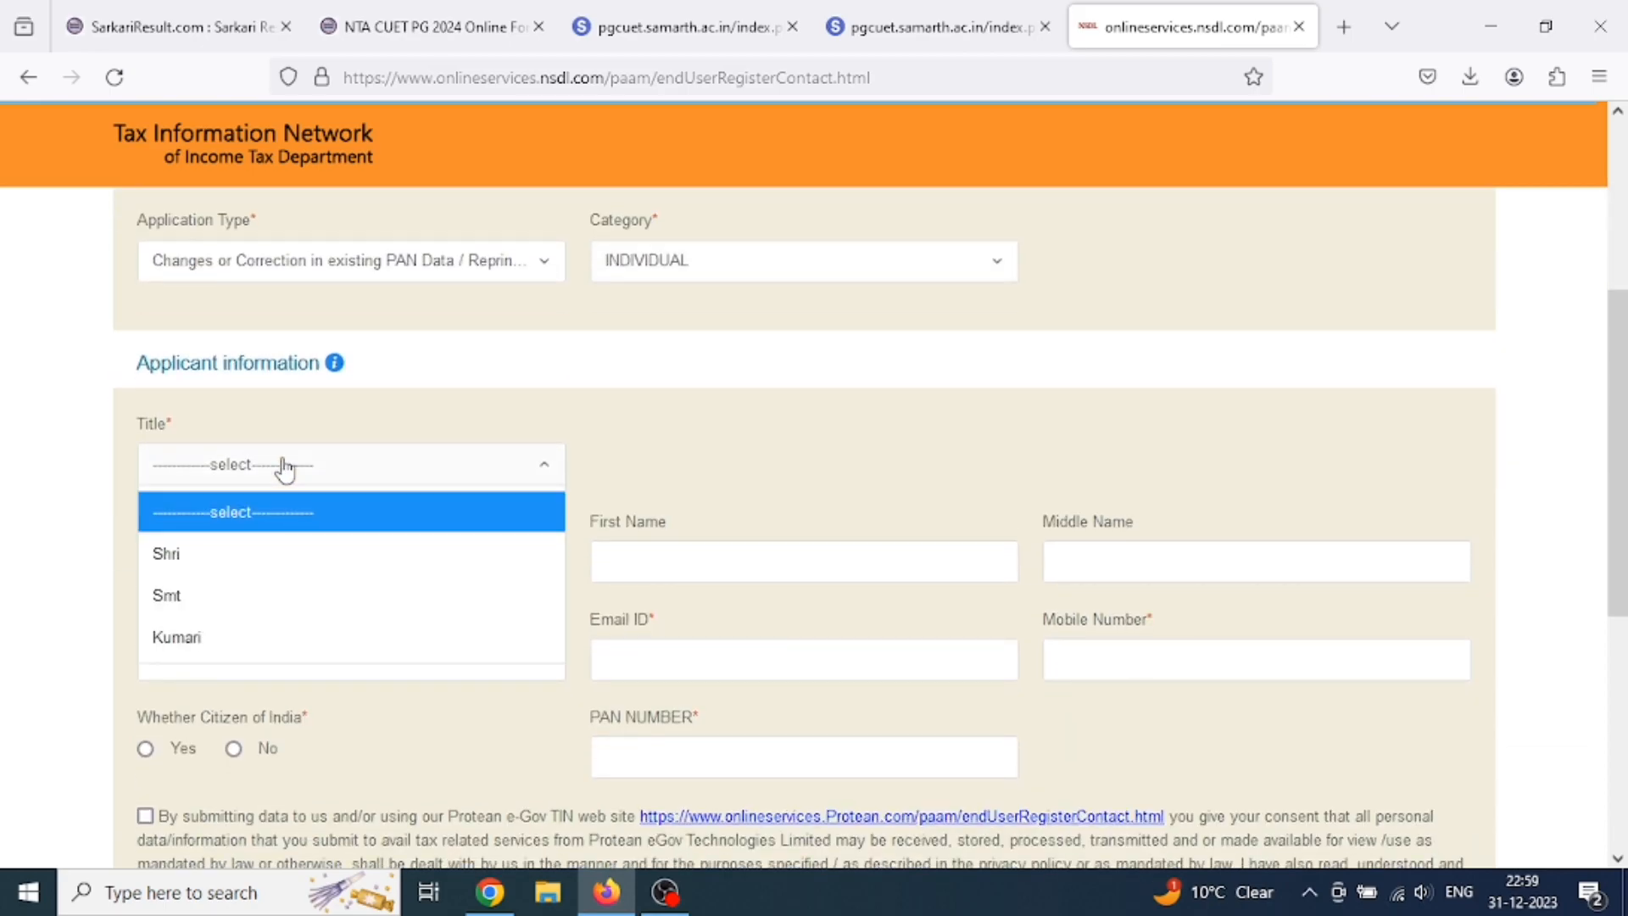
{"action": "left_click", "coordinate": [189, 558]}
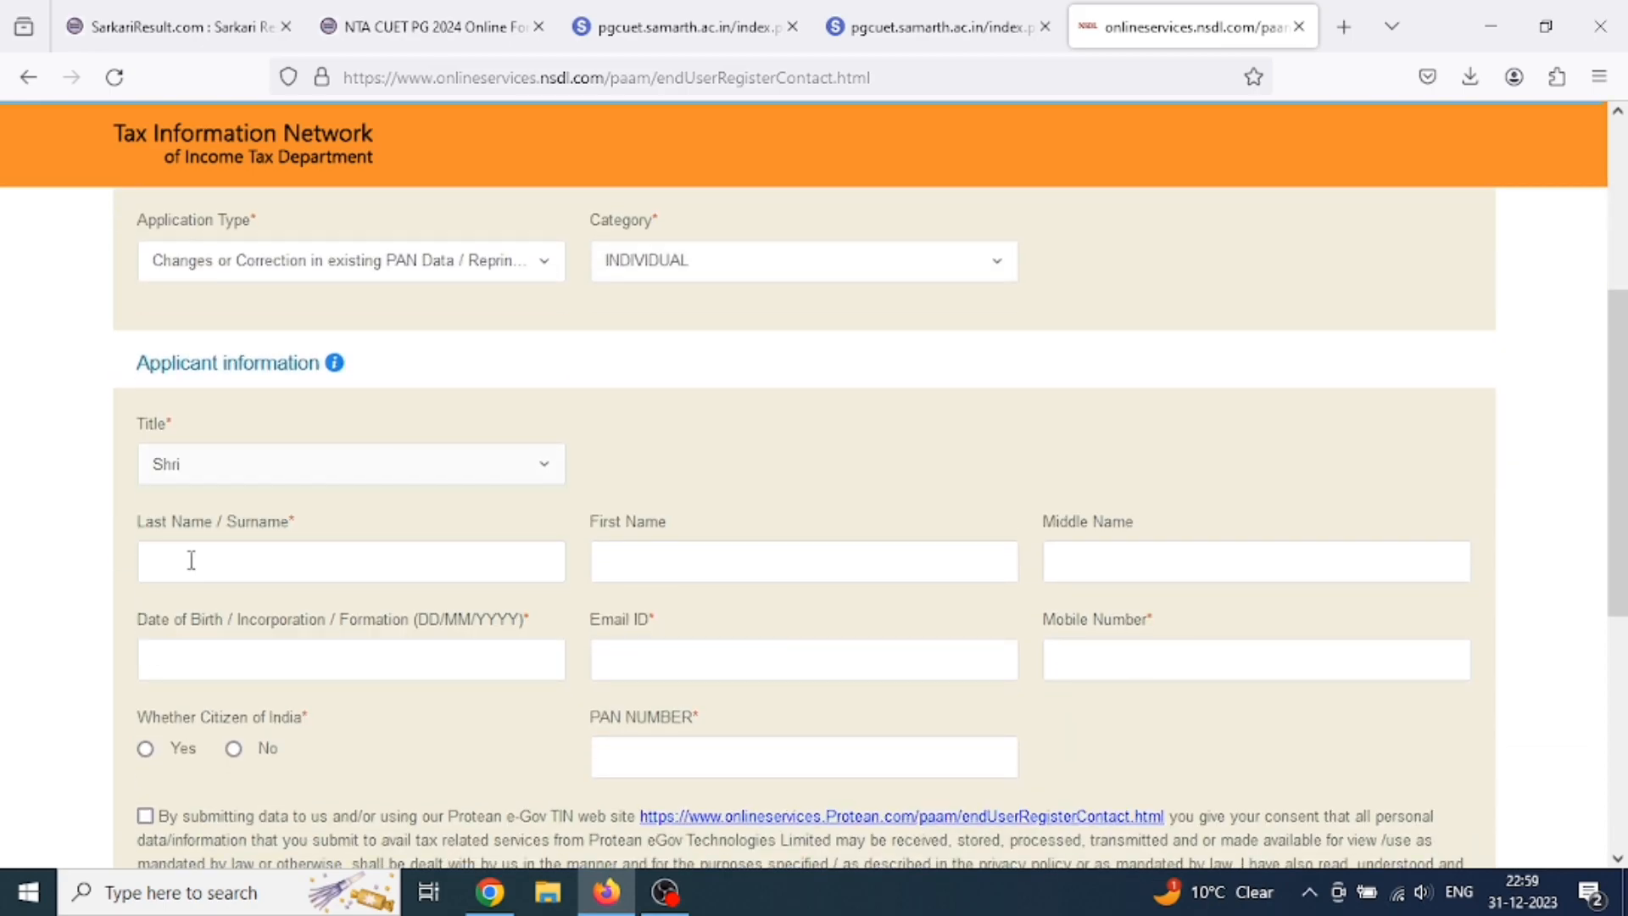
{"action": "left_click", "coordinate": [302, 564]}
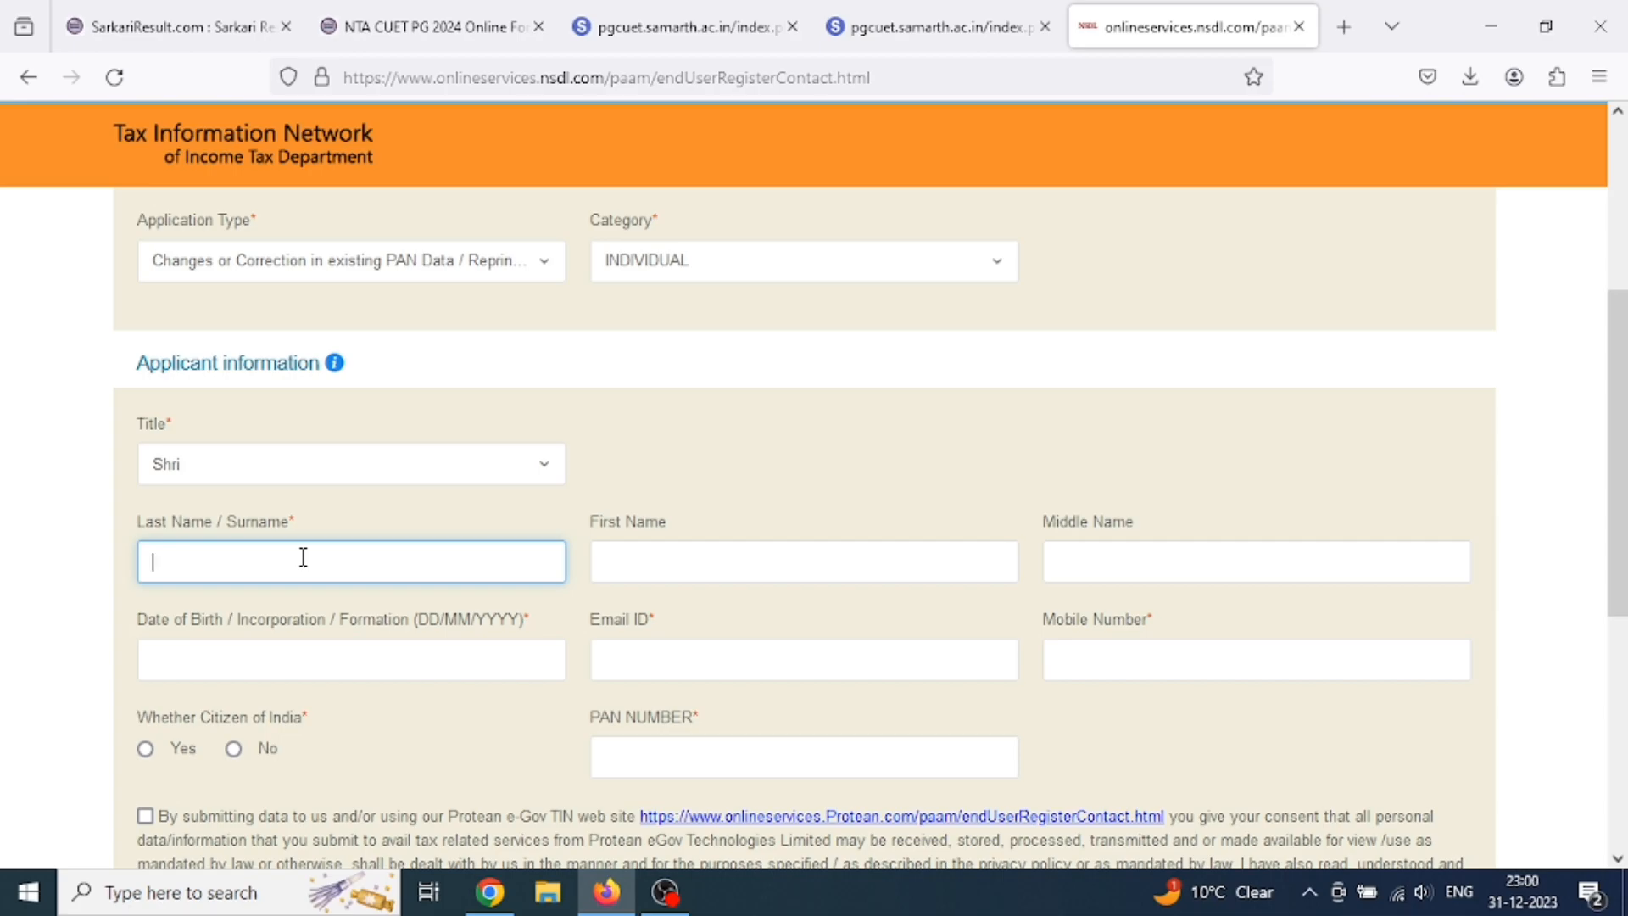
Enter the applicant's surname, first name and date of birth.
{"action": "type", "text": "K"}
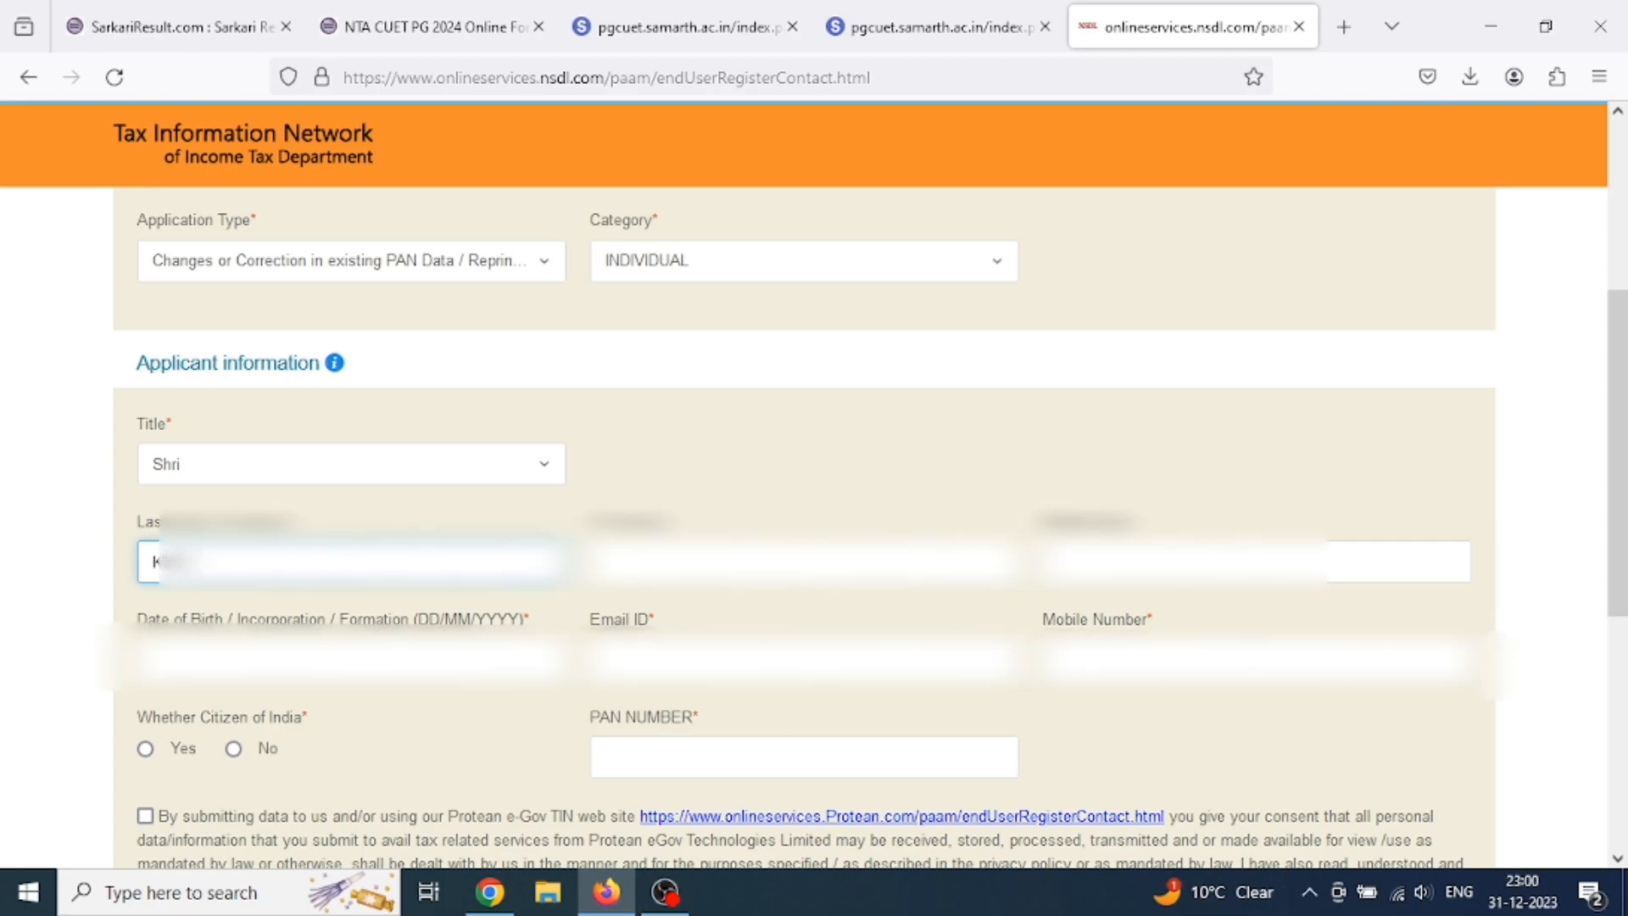
{"action": "key", "text": "Tab"}
{"action": "type", "text": "???"}
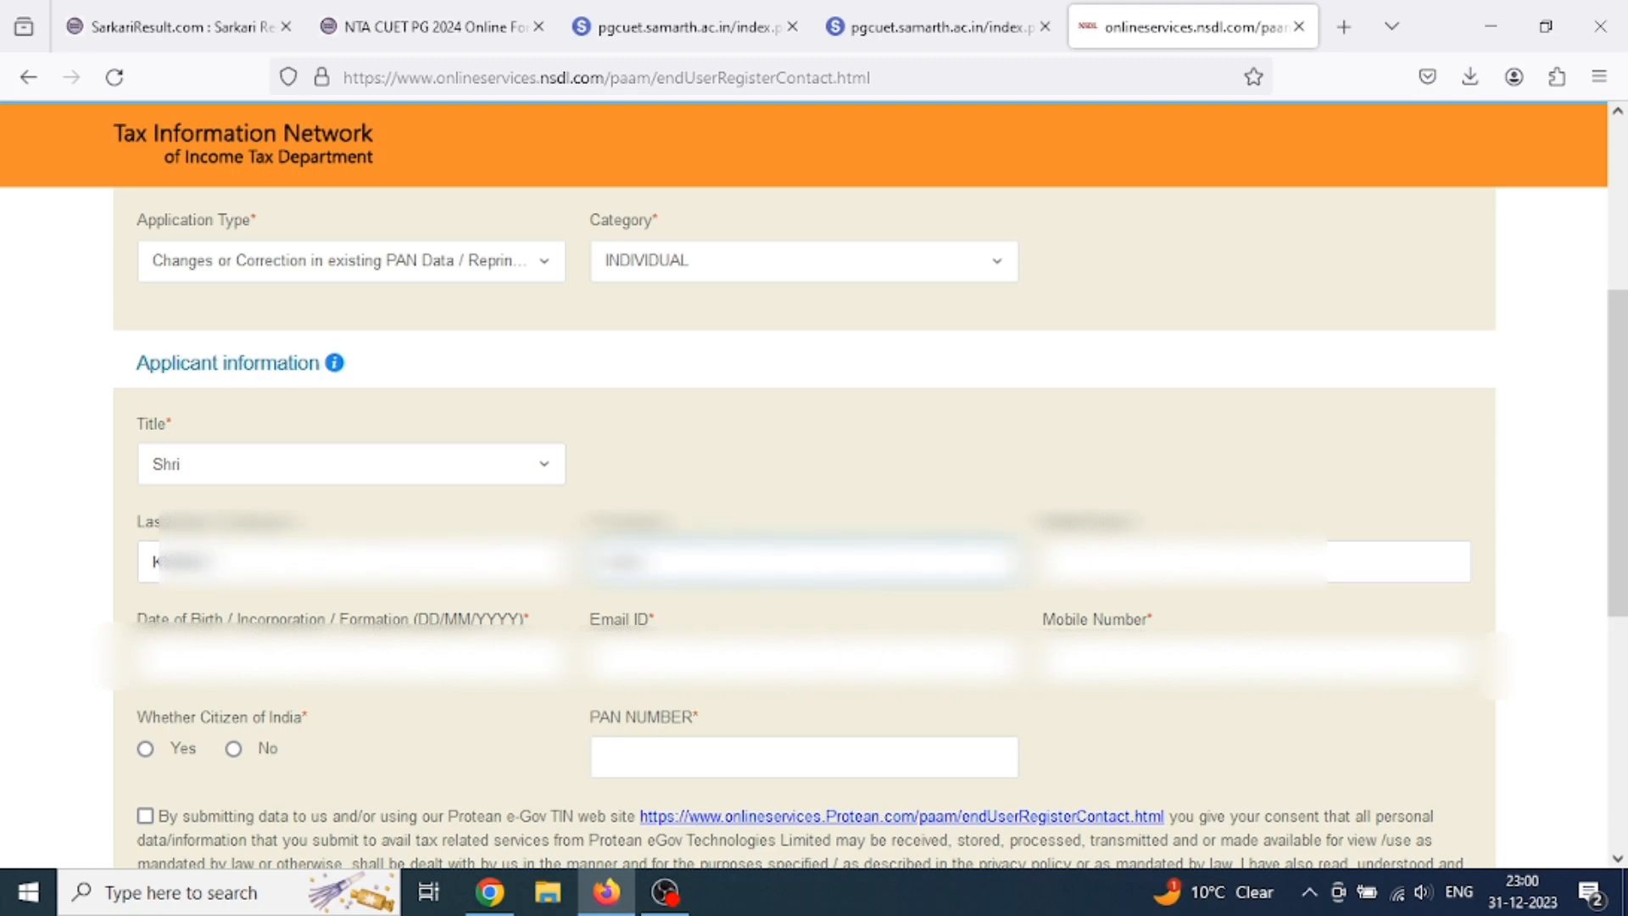
{"action": "key", "text": "Tab"}
{"action": "key", "text": "Tab"}
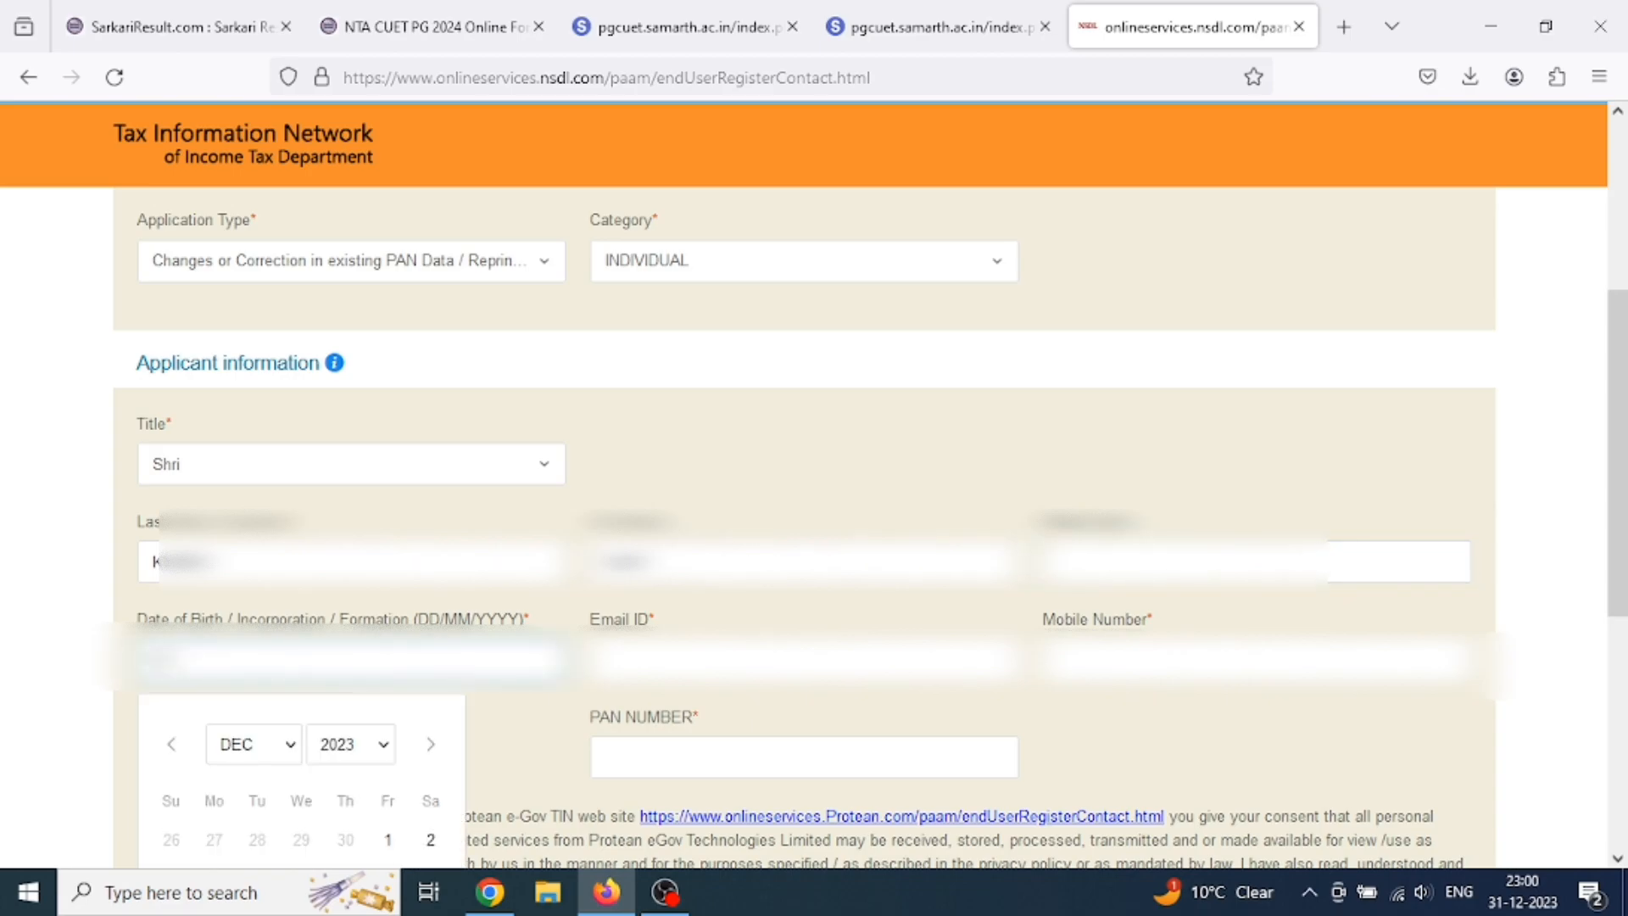
{"action": "type", "text": "???985"}
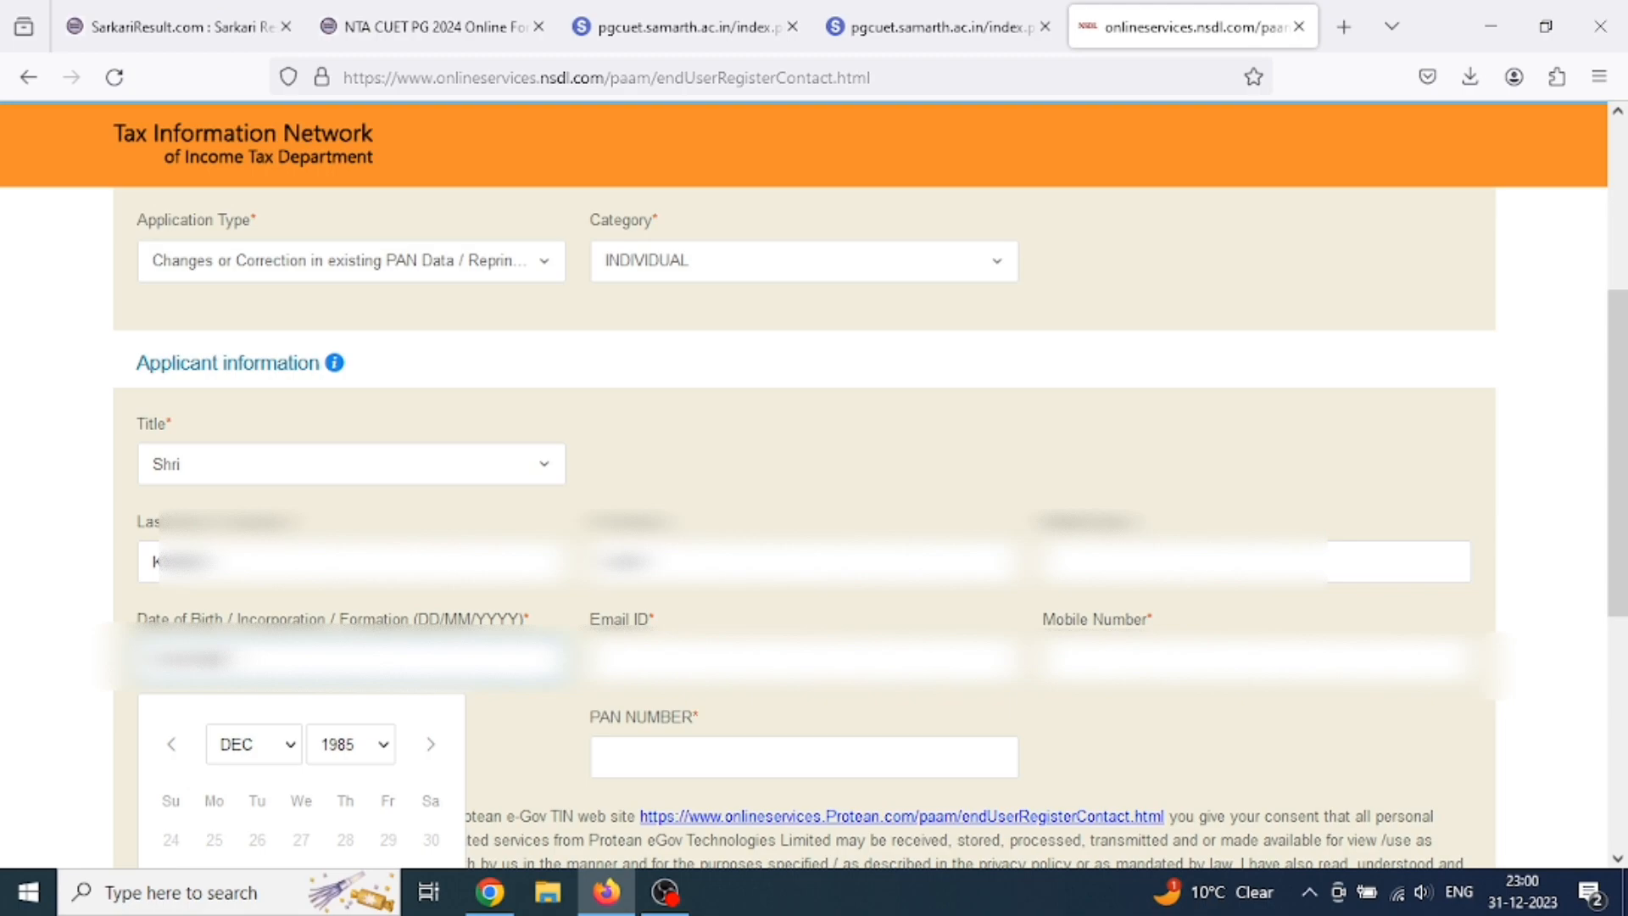
Fill in the applicant's e-mail address and mobile number.
{"action": "key", "text": "Tab"}
{"action": "type", "text": "??"}
{"action": "key", "text": "BackSpace"}
{"action": "key", "text": "BackSpace"}
{"action": "key", "text": "BackSpace"}
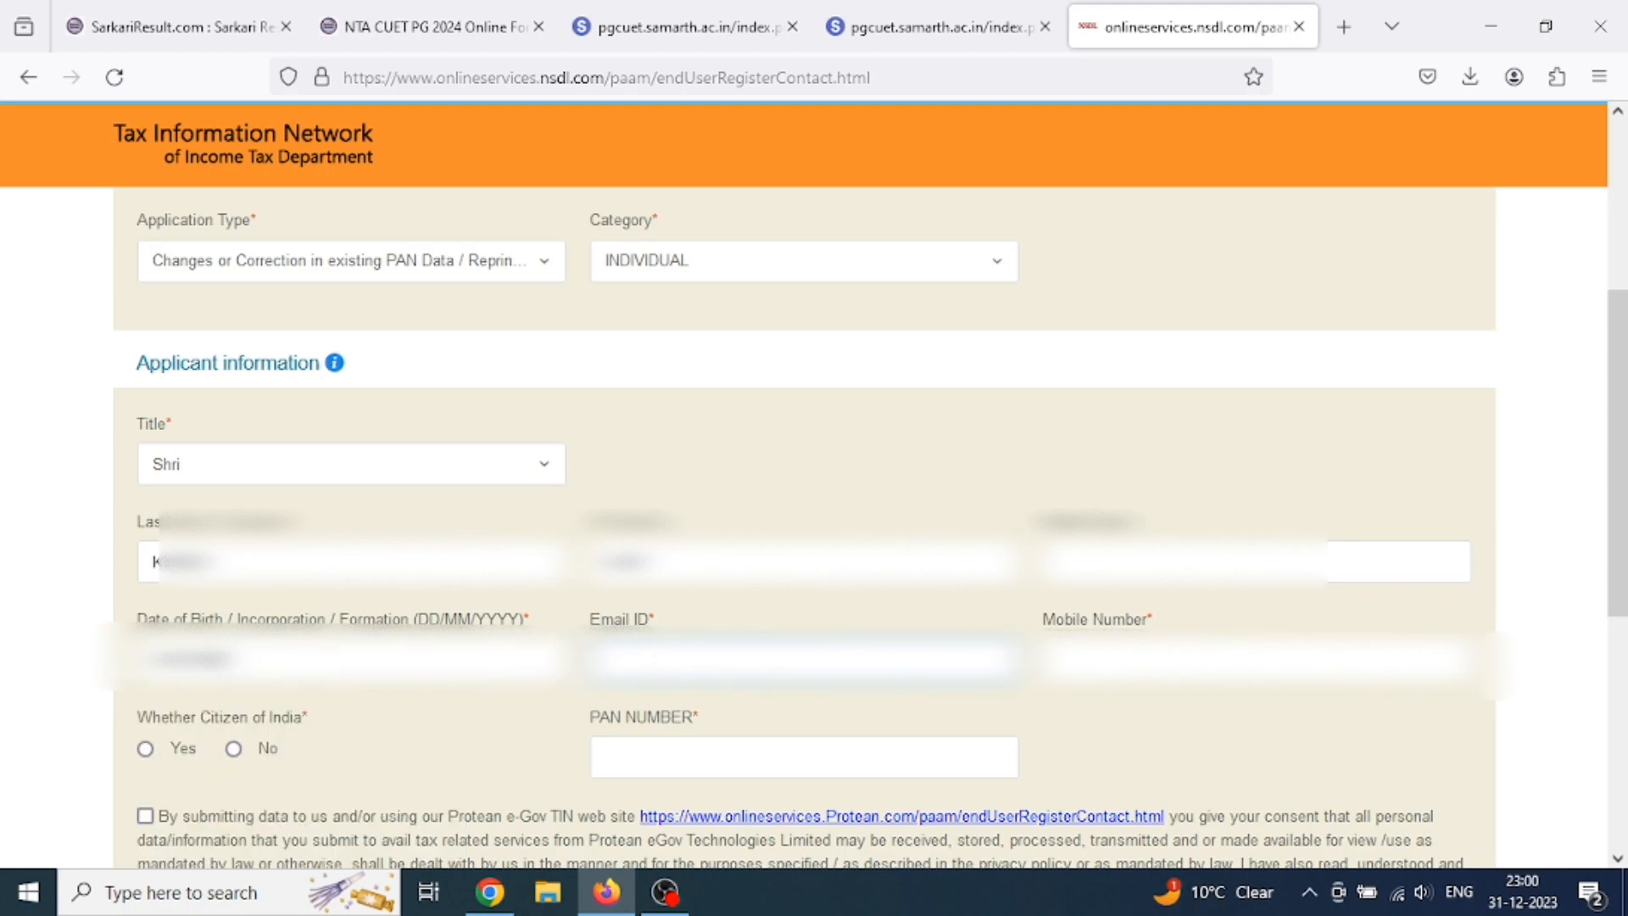
{"action": "type", "text": "?????????????????"}
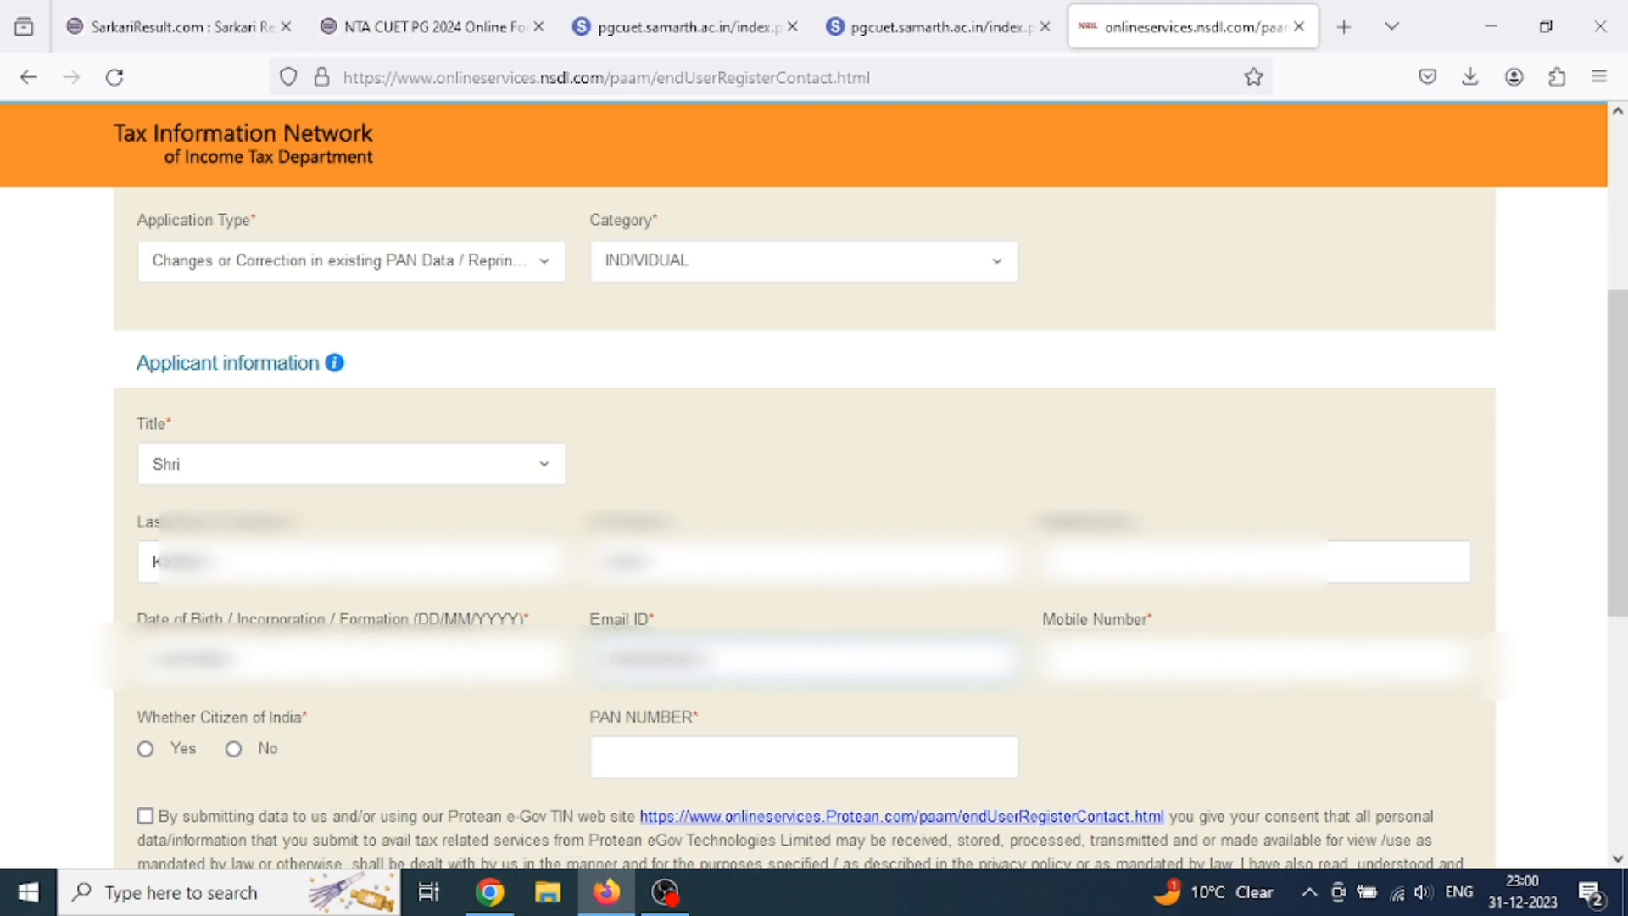
{"action": "type", "text": "????"}
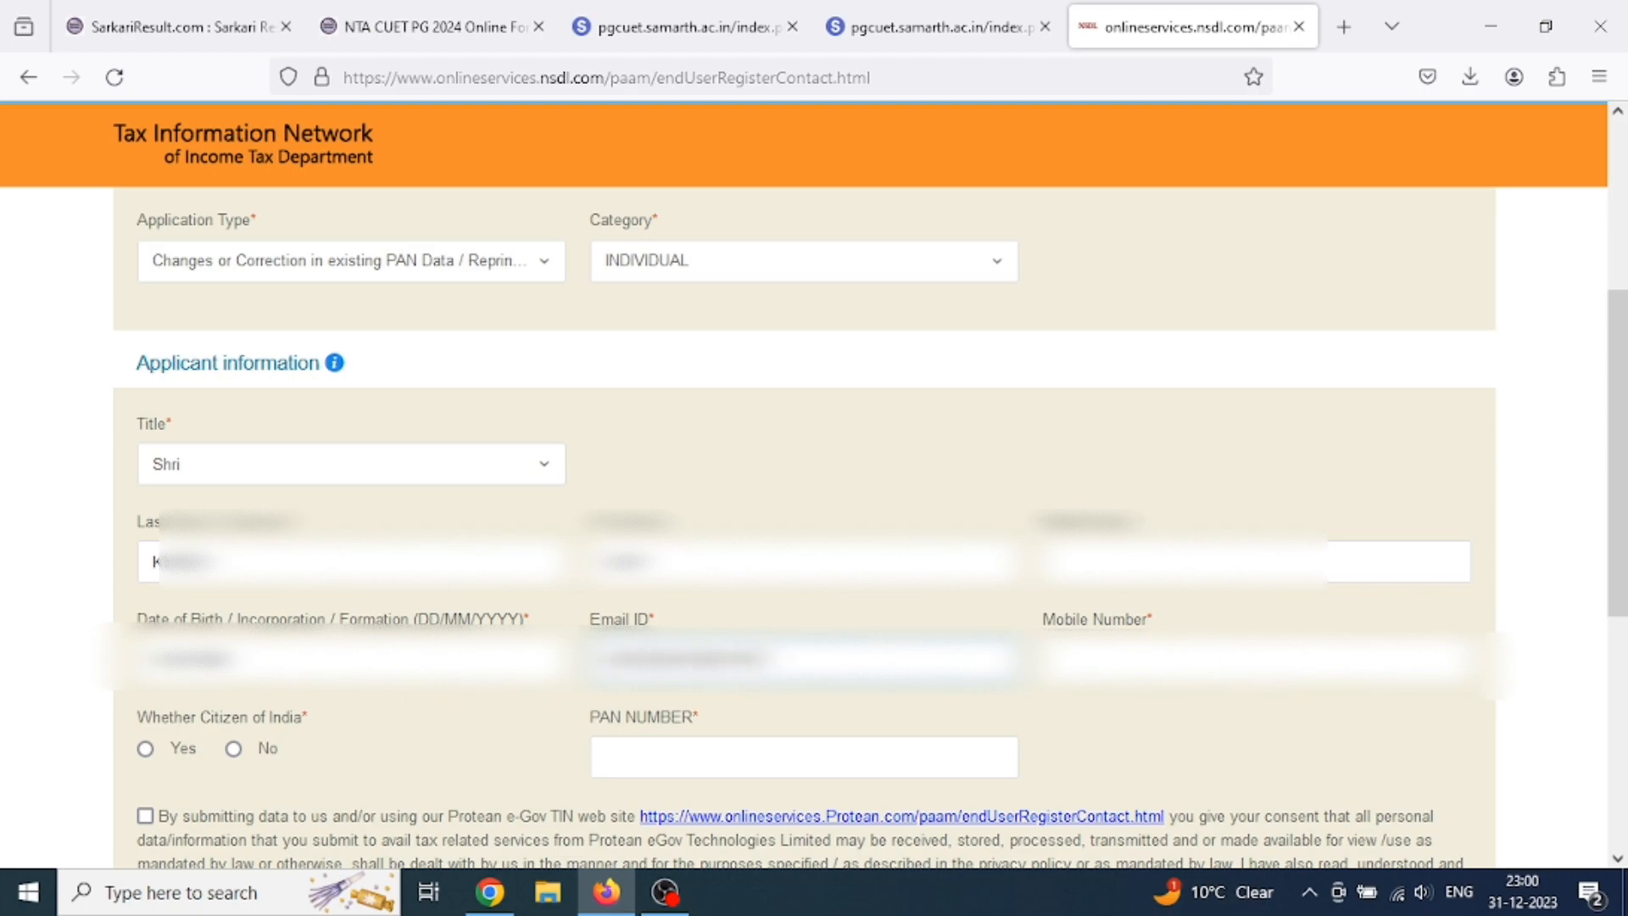
{"action": "type", "text": "??????????????????????"}
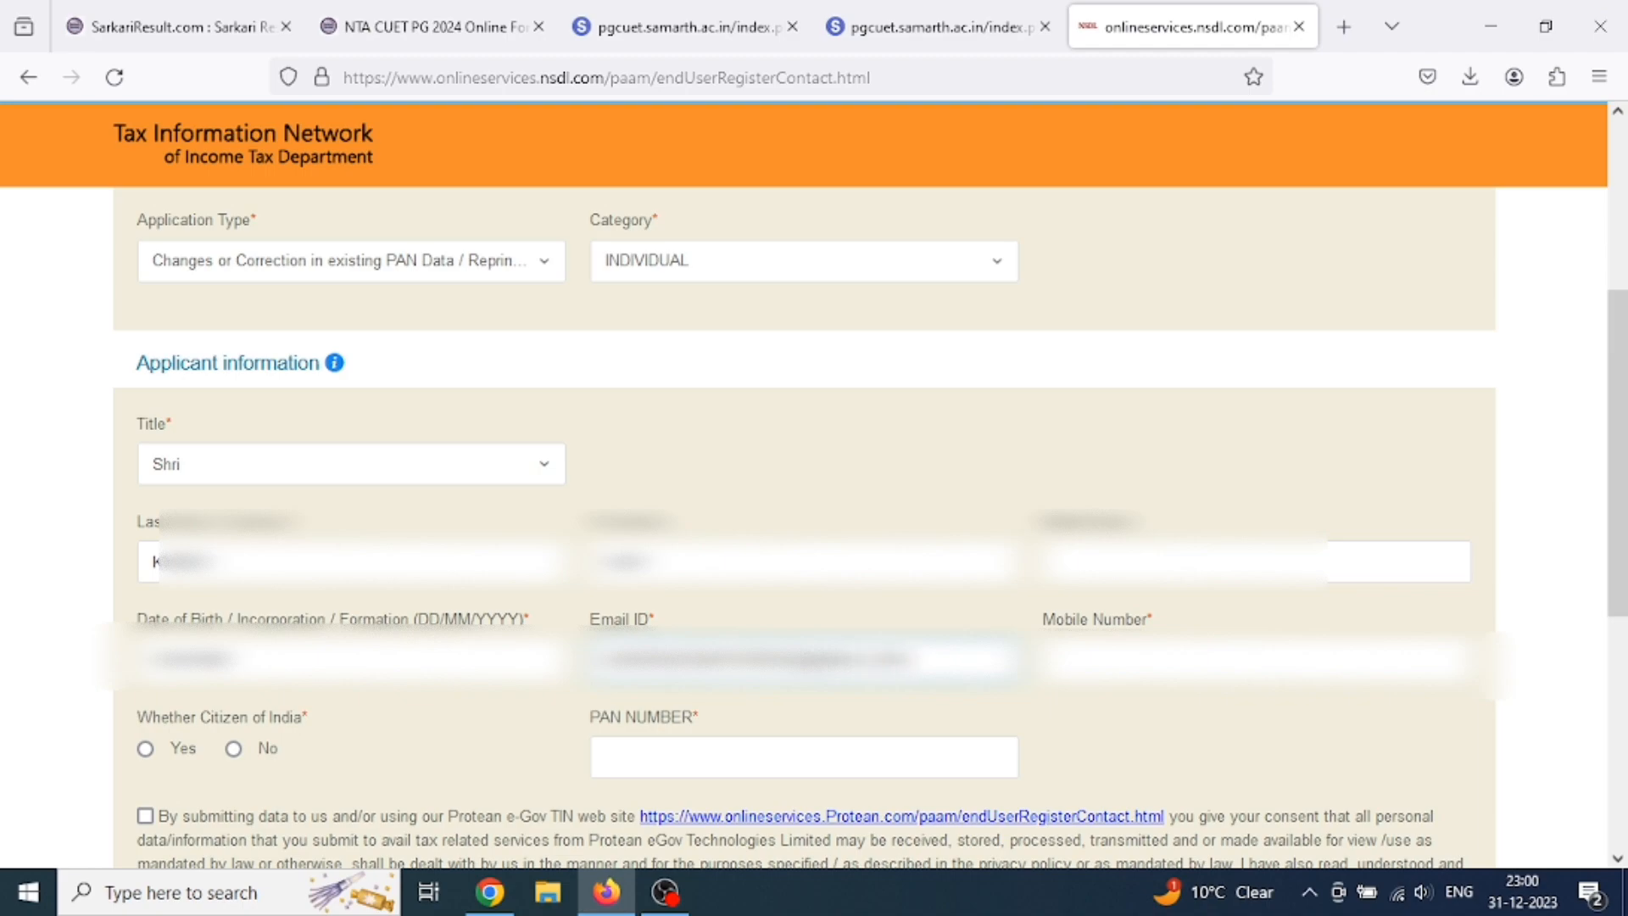
{"action": "key", "text": "Tab"}
{"action": "type", "text": "???"}
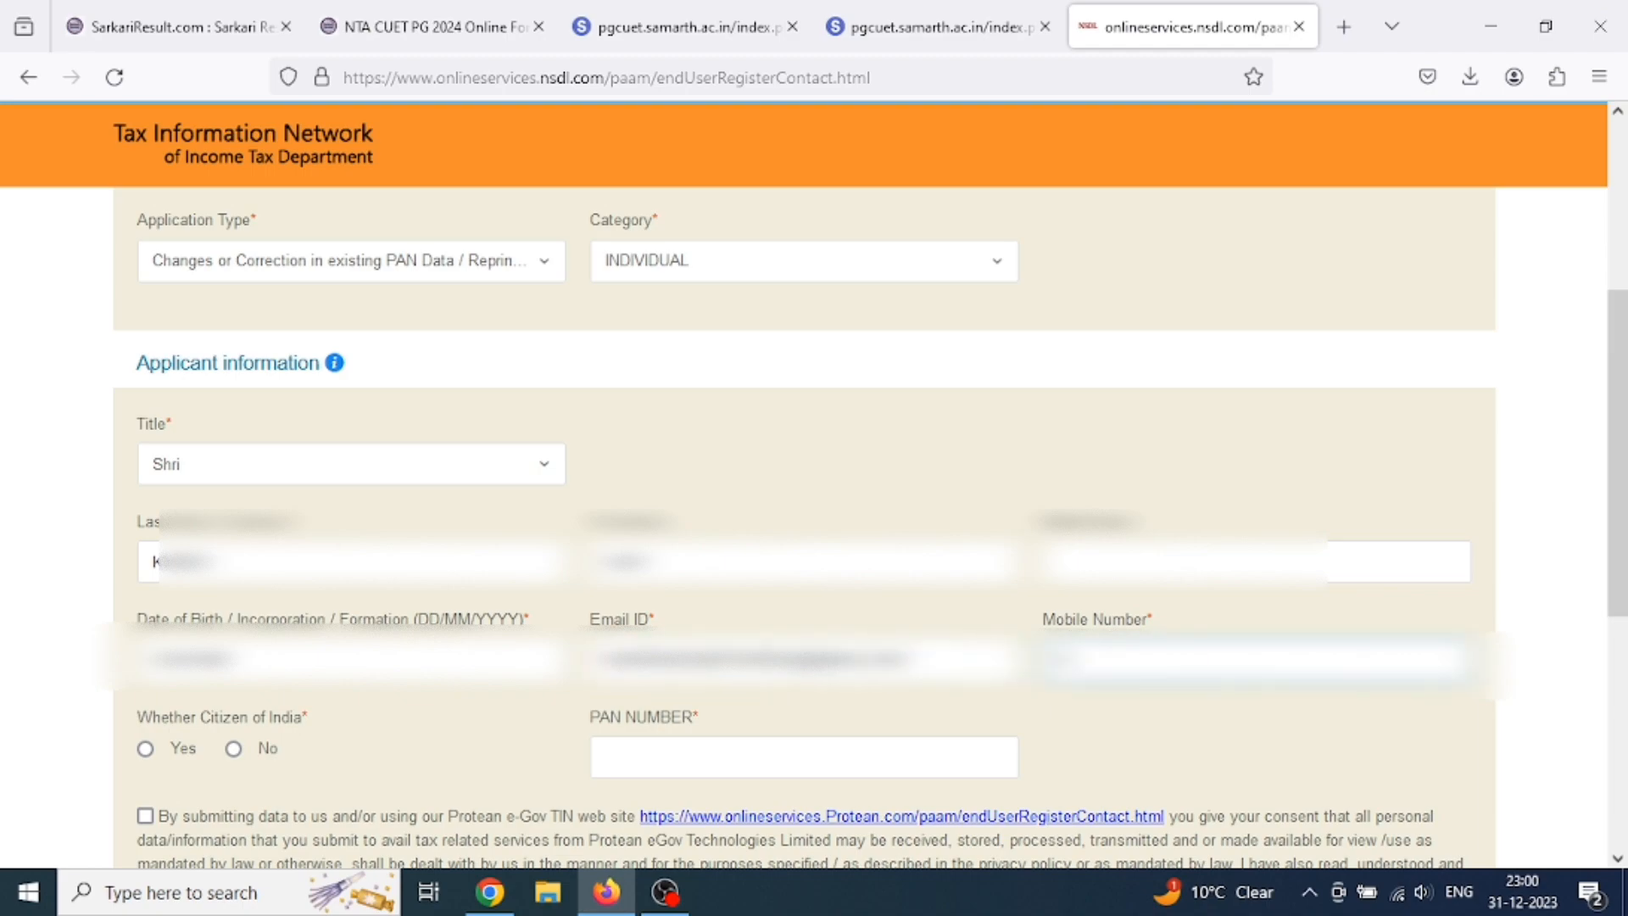
{"action": "type", "text": "?????"}
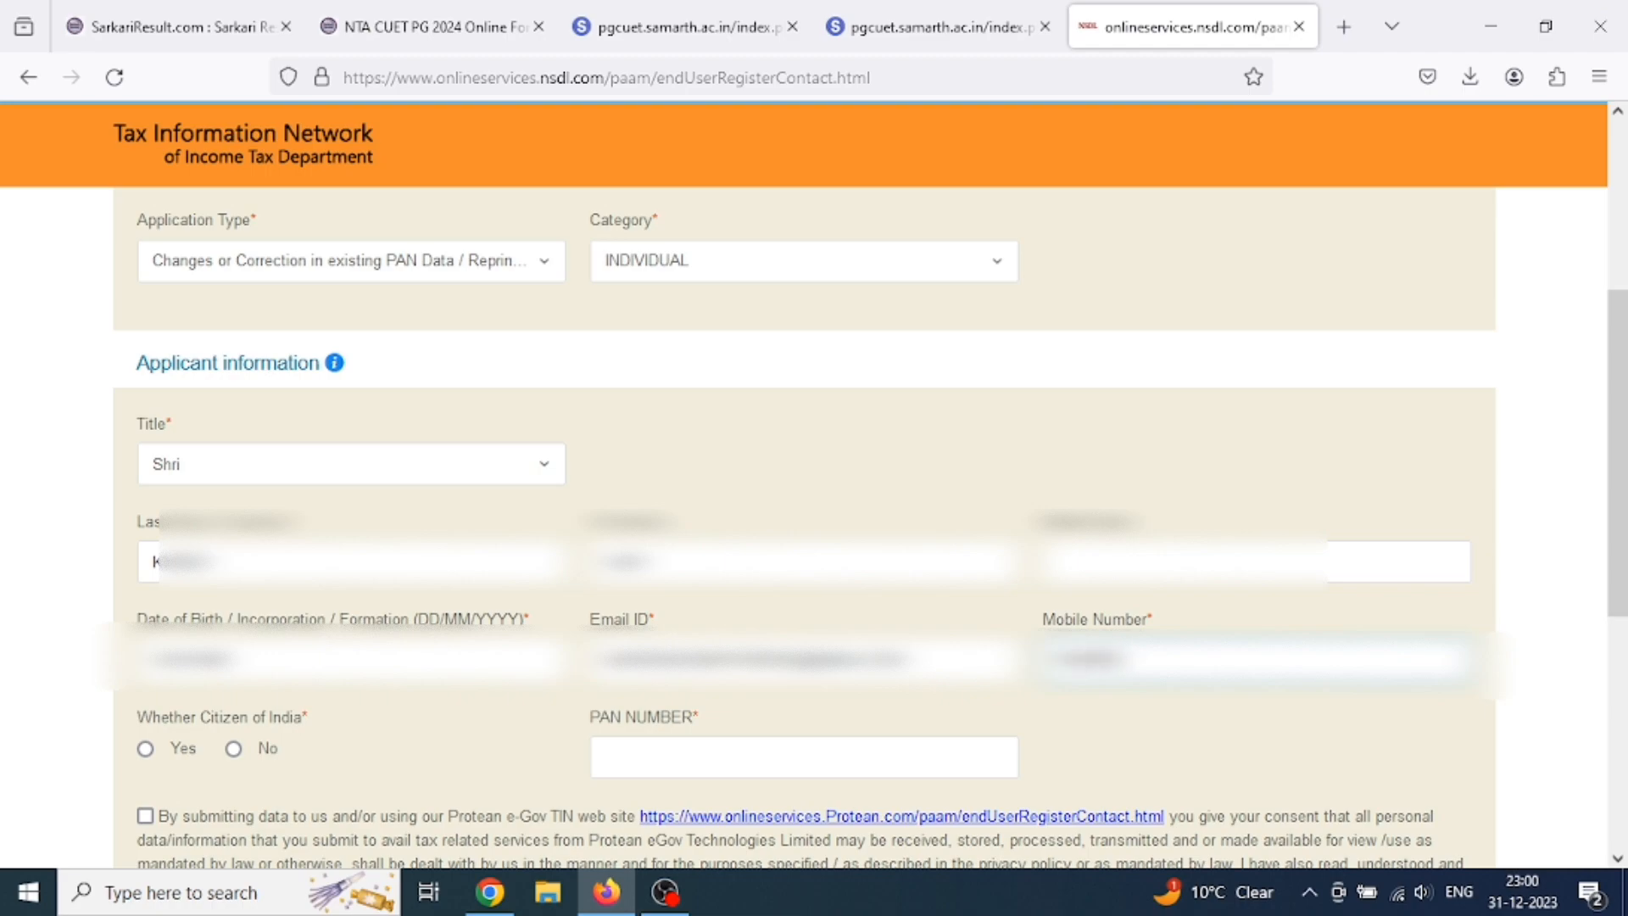
{"action": "type", "text": "??"}
{"action": "key", "text": "Tab"}
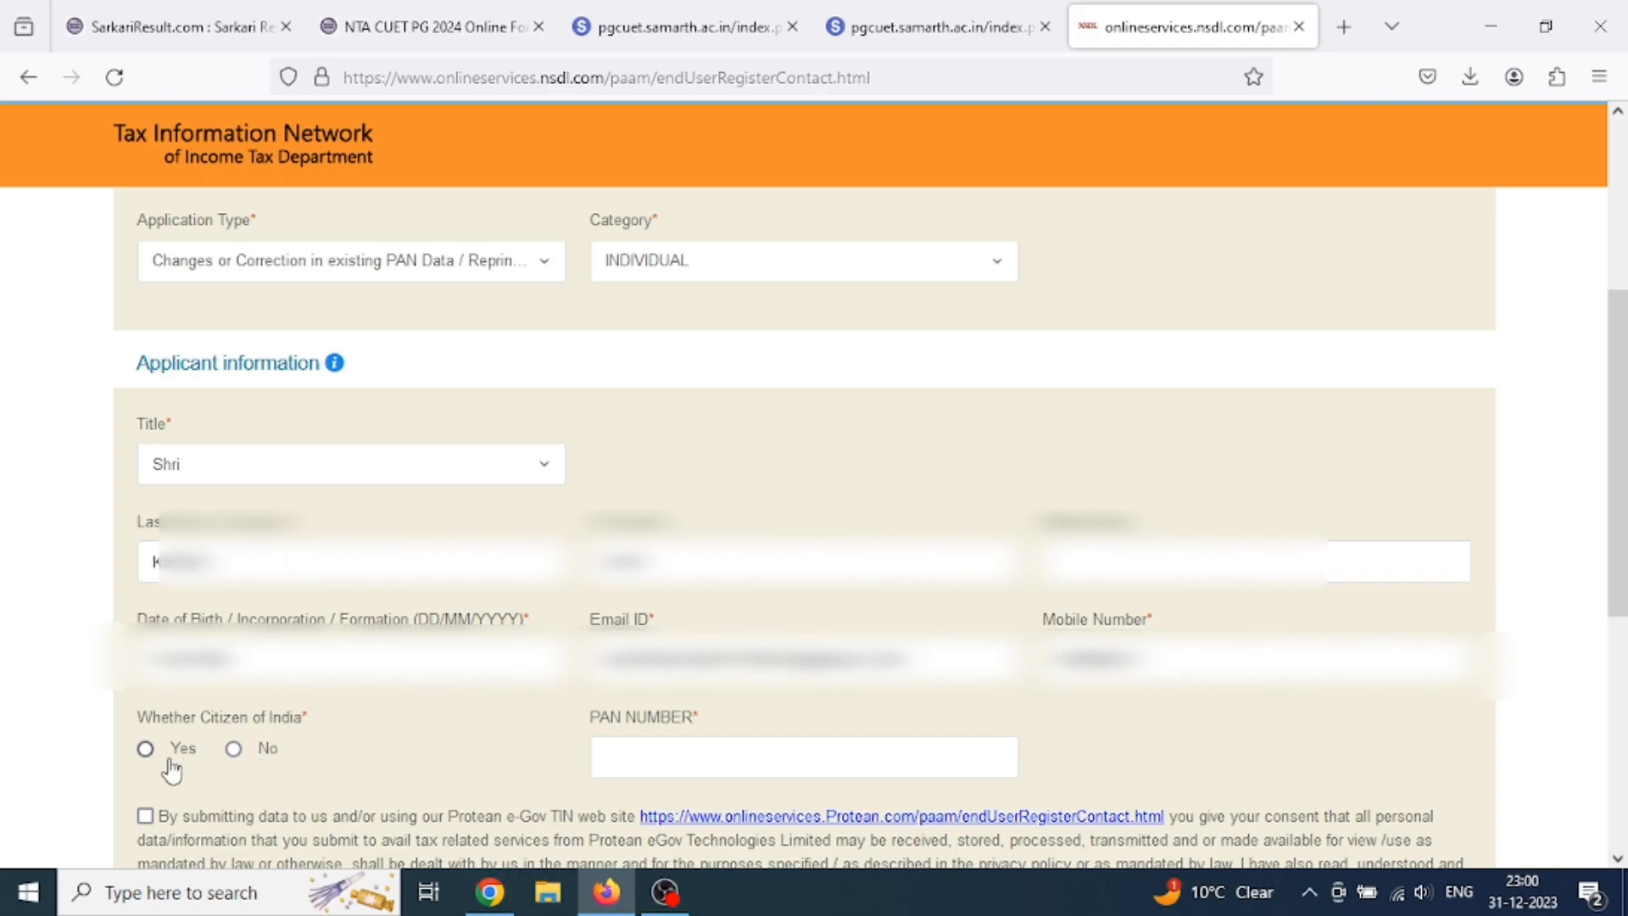
Mark the applicant as a citizen of India and enter the existing PAN number.
{"action": "left_click", "coordinate": [146, 752]}
{"action": "scroll", "coordinate": [828, 704], "scroll_direction": "down", "scroll_amount": 1}
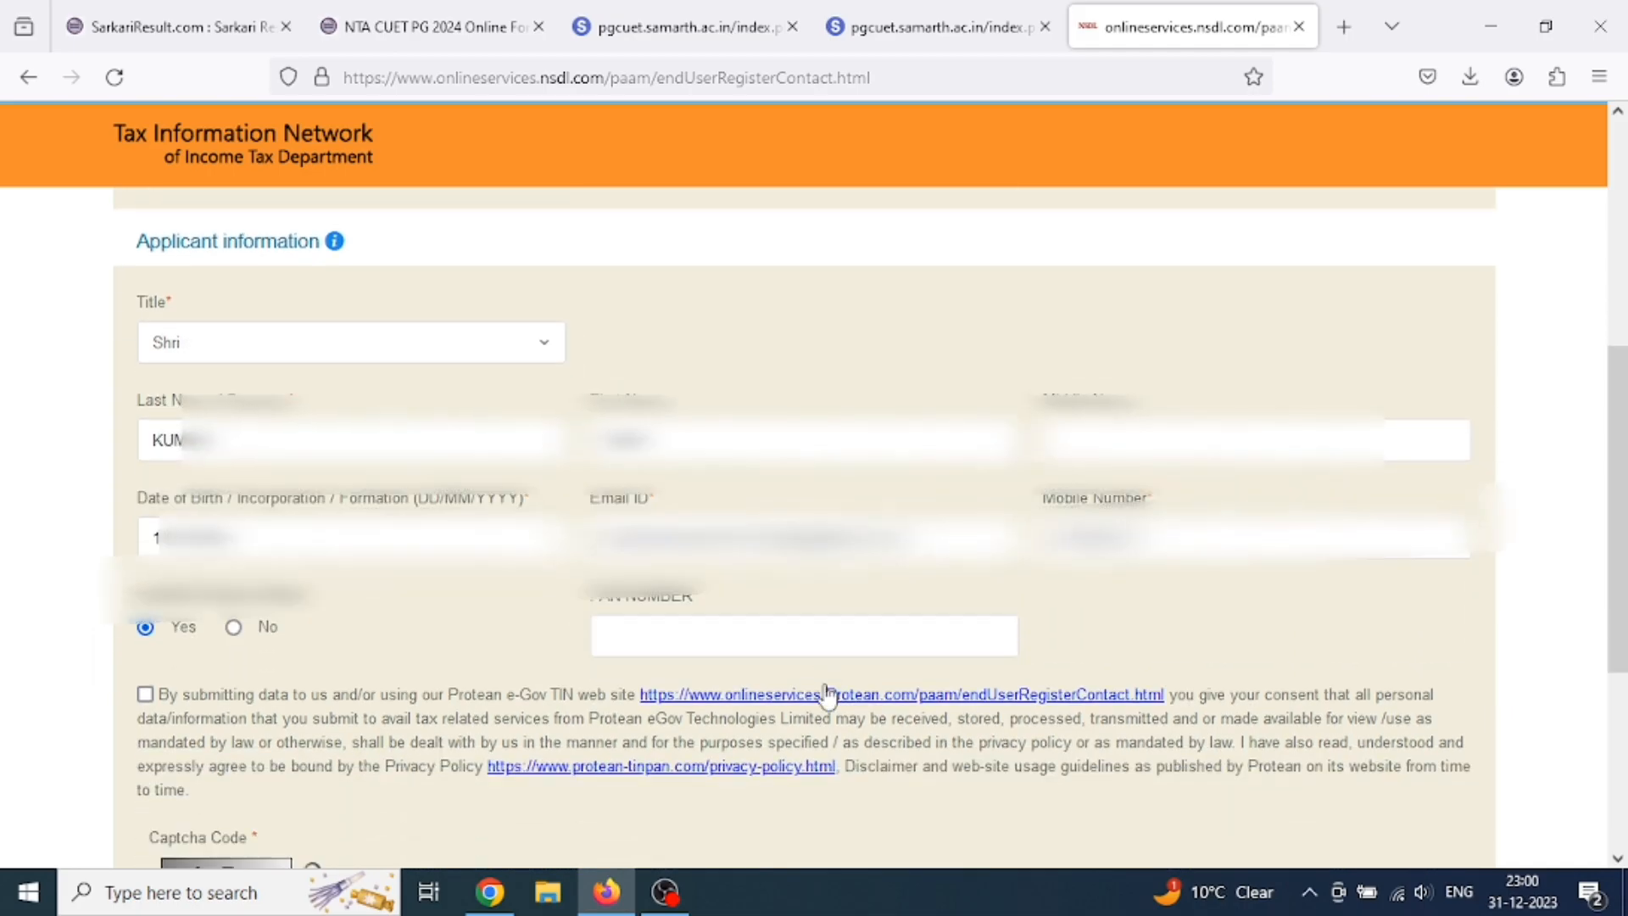
{"action": "left_click", "coordinate": [679, 639]}
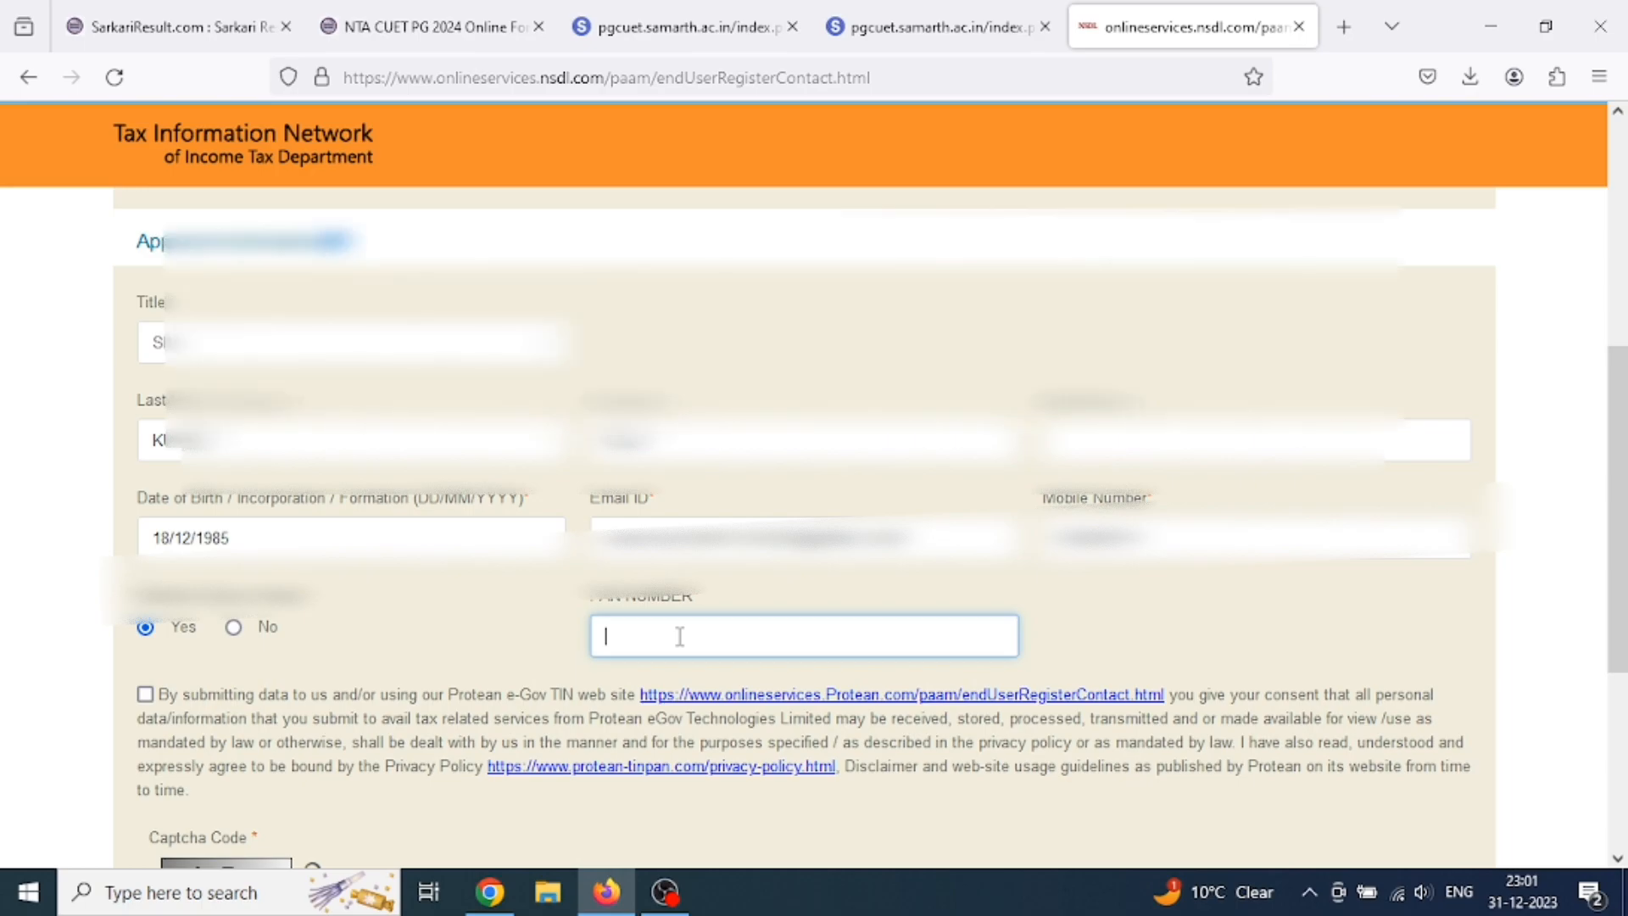
Accept the consent declaration, enter the shown captcha code and submit the registration.
{"action": "left_click", "coordinate": [145, 694]}
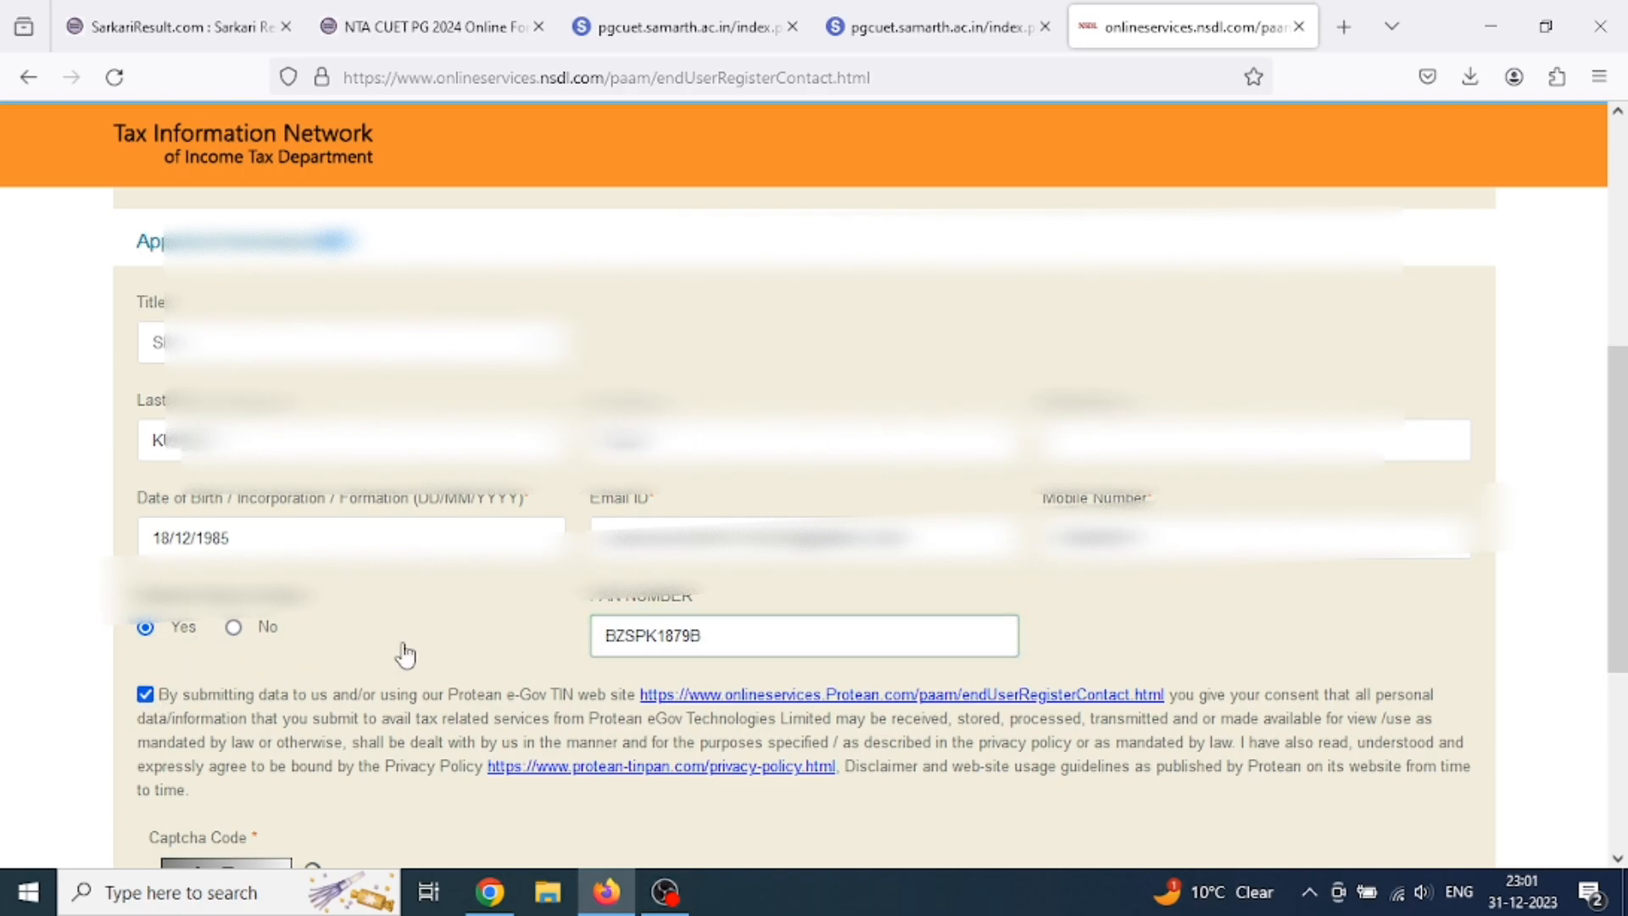
{"action": "scroll", "coordinate": [514, 625], "scroll_direction": "down", "scroll_amount": 3}
{"action": "scroll", "coordinate": [225, 703], "scroll_direction": "down", "scroll_amount": 2}
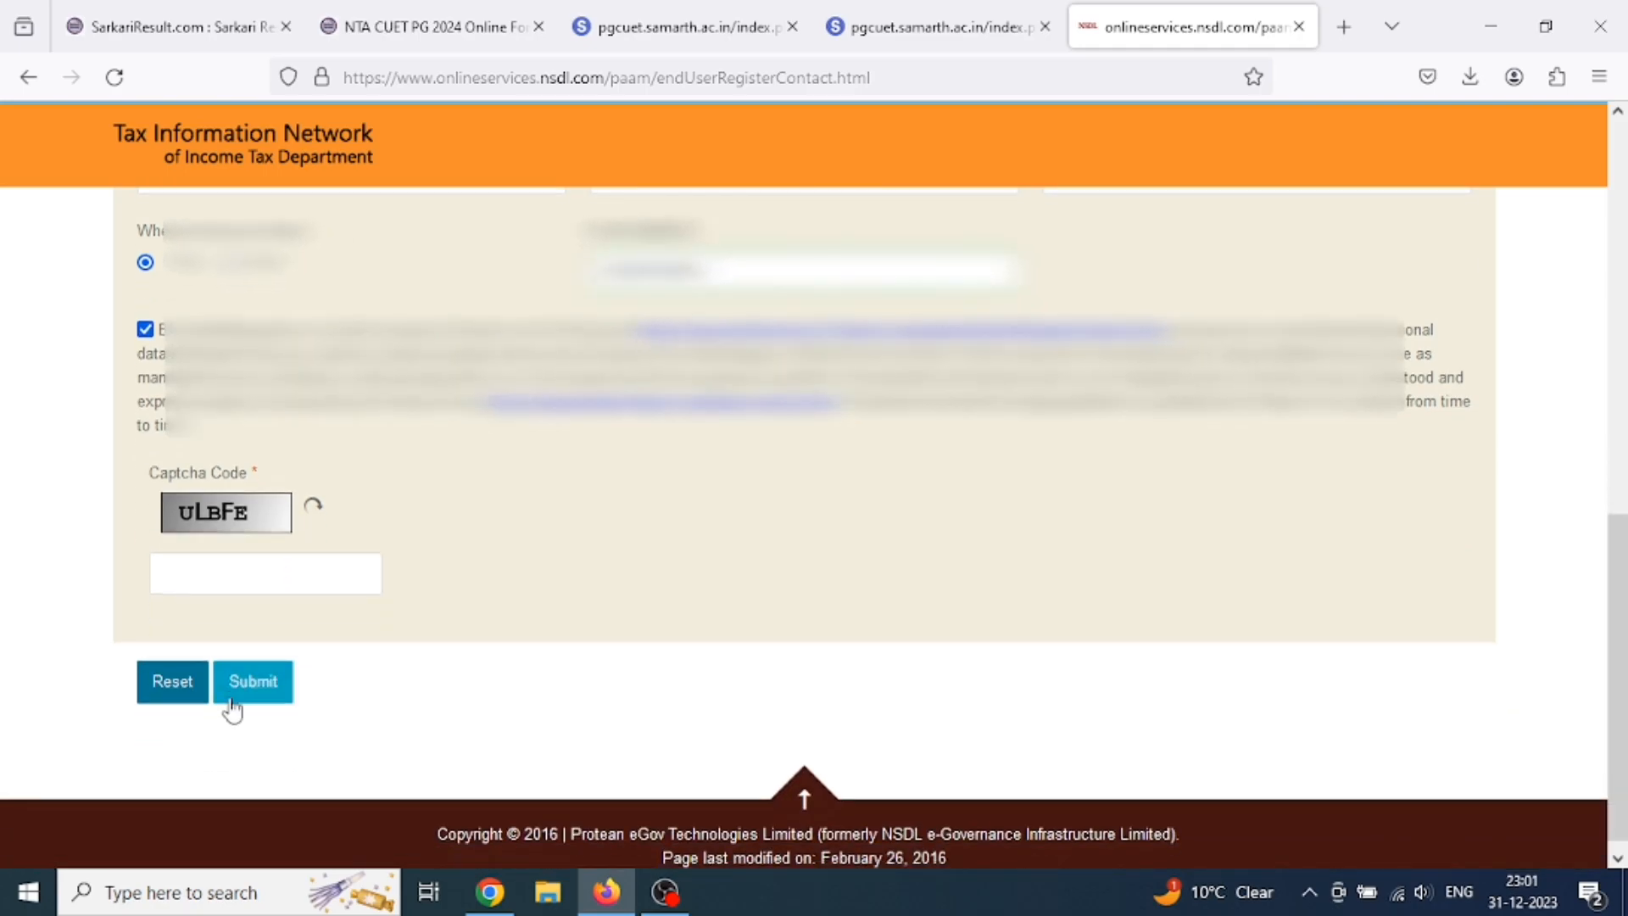
{"action": "left_click", "coordinate": [235, 561]}
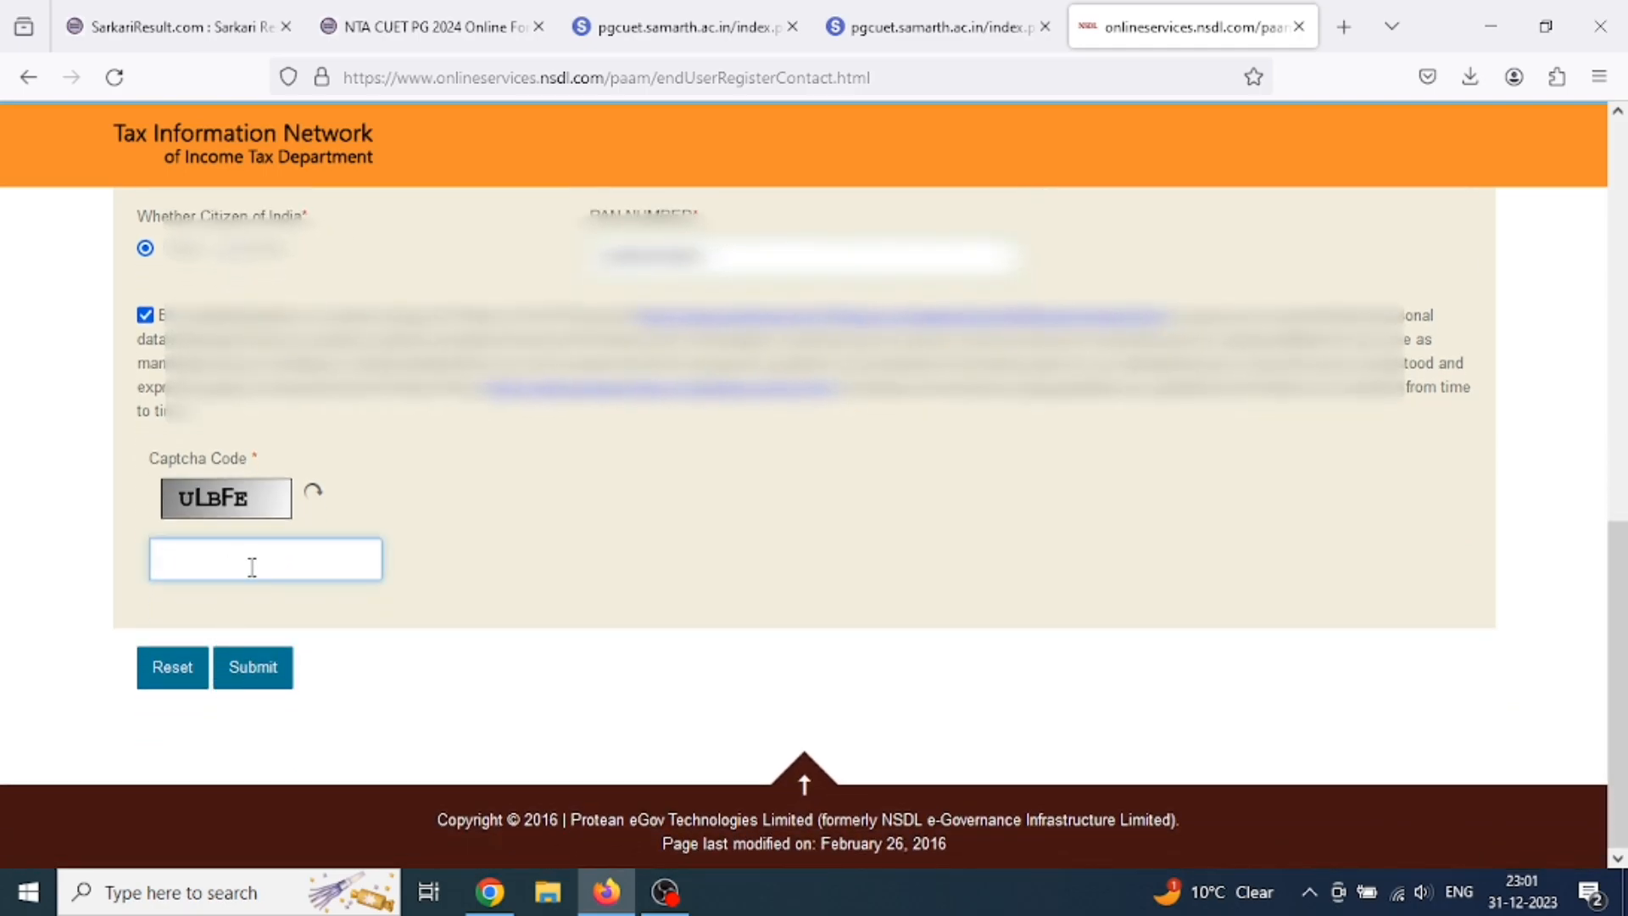
{"action": "type", "text": "ULBFE"}
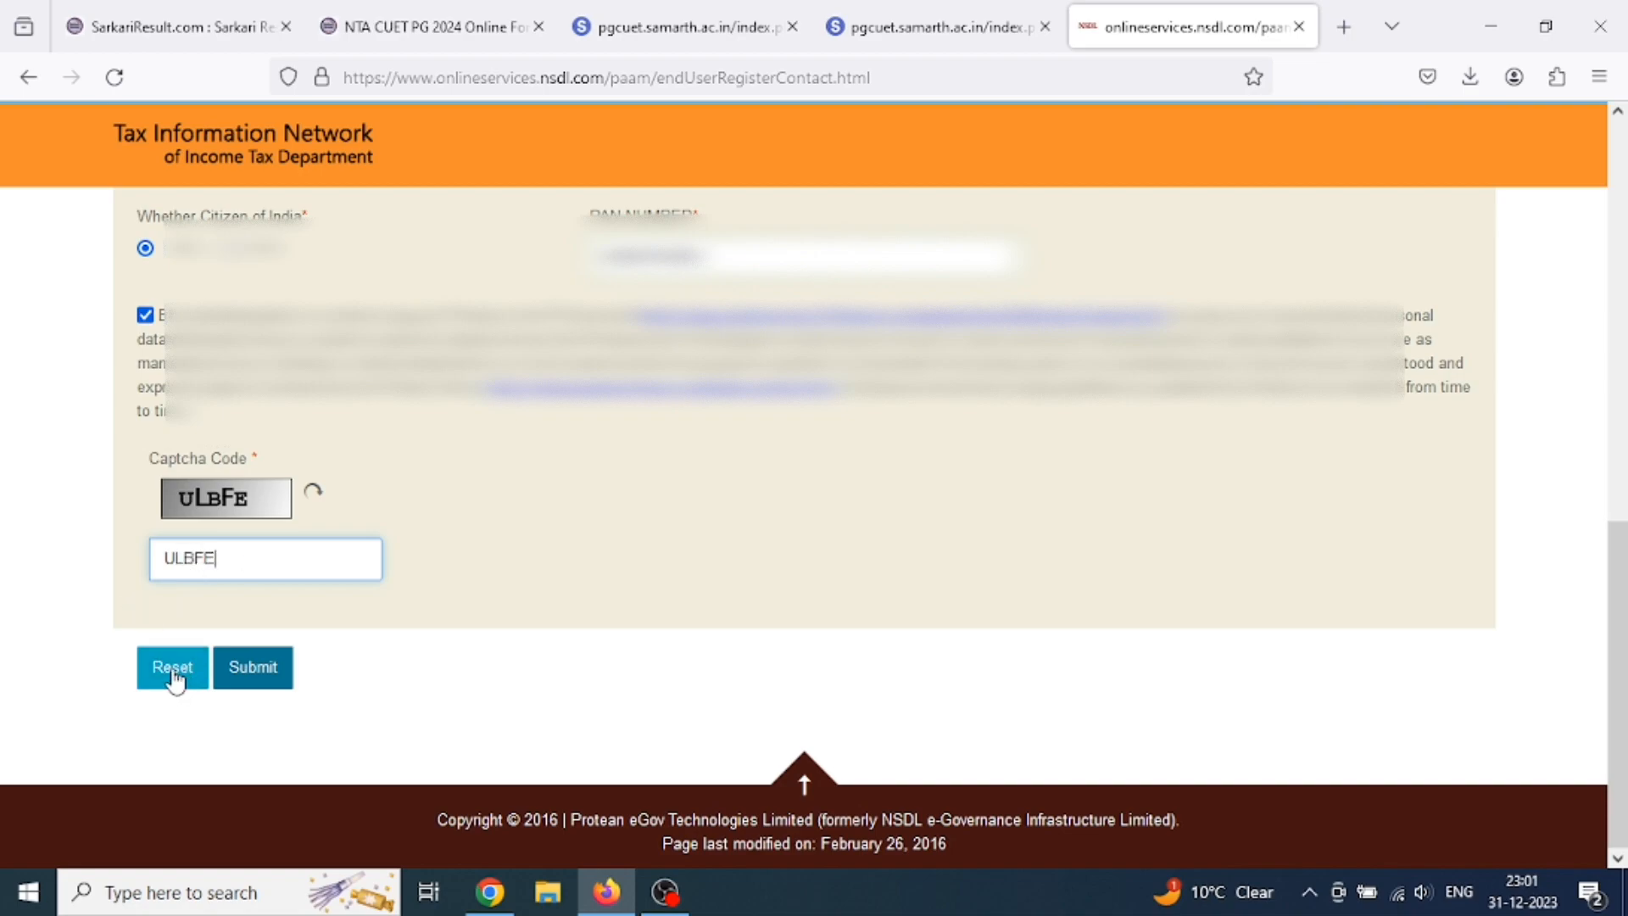
{"action": "left_click", "coordinate": [241, 673]}
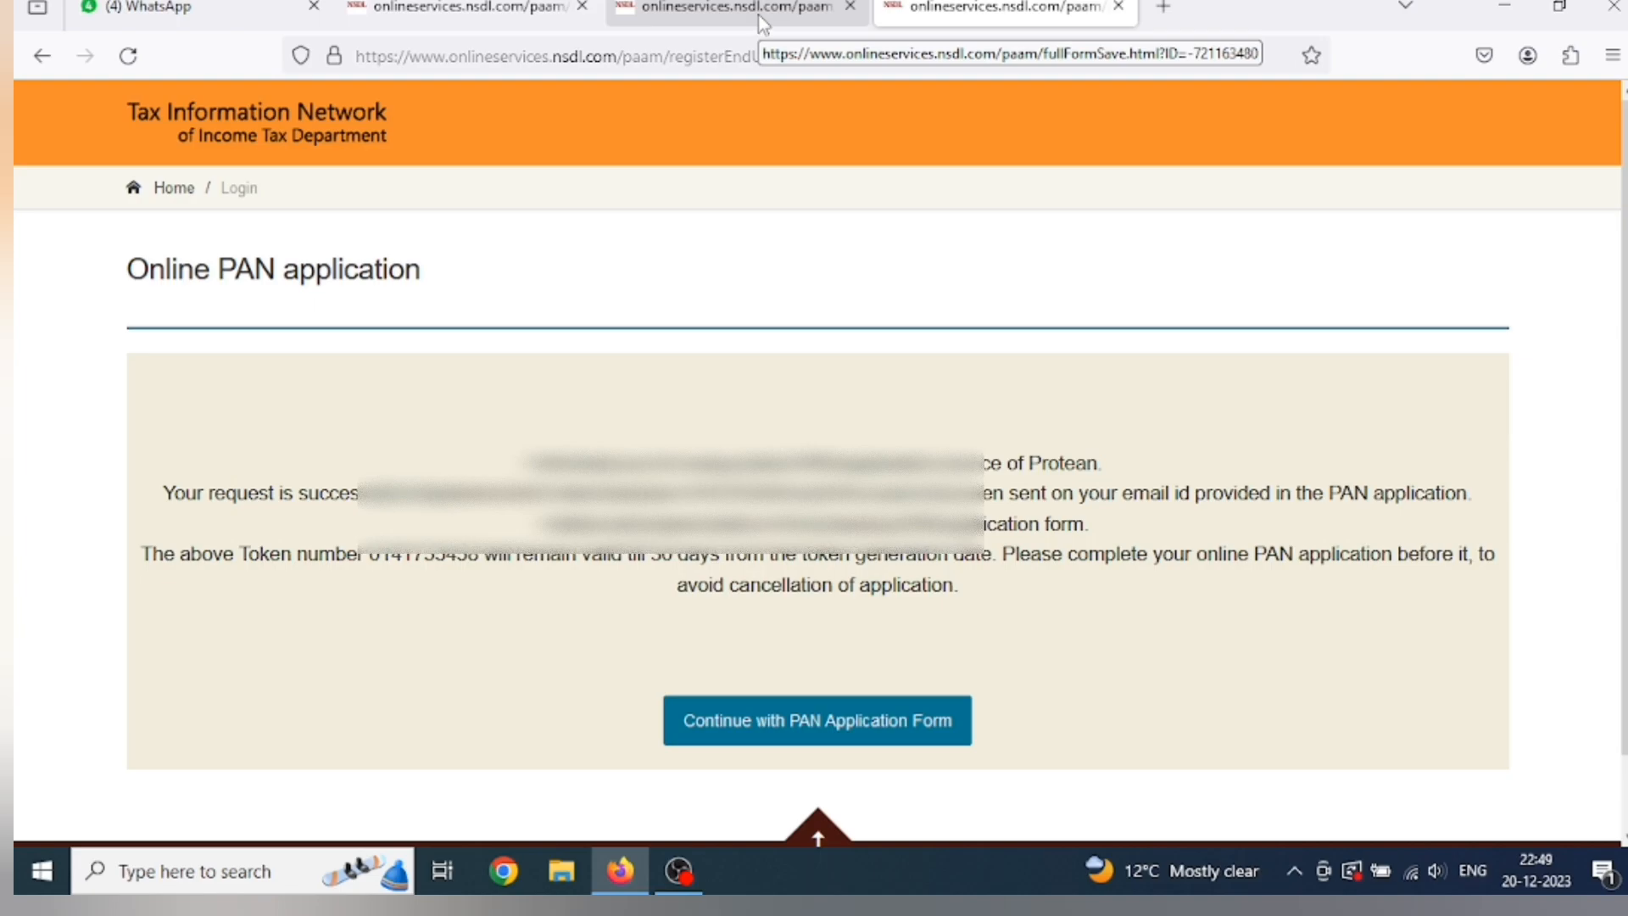
From the token confirmation page, continue to the PAN application form.
{"action": "left_click", "coordinate": [758, 15]}
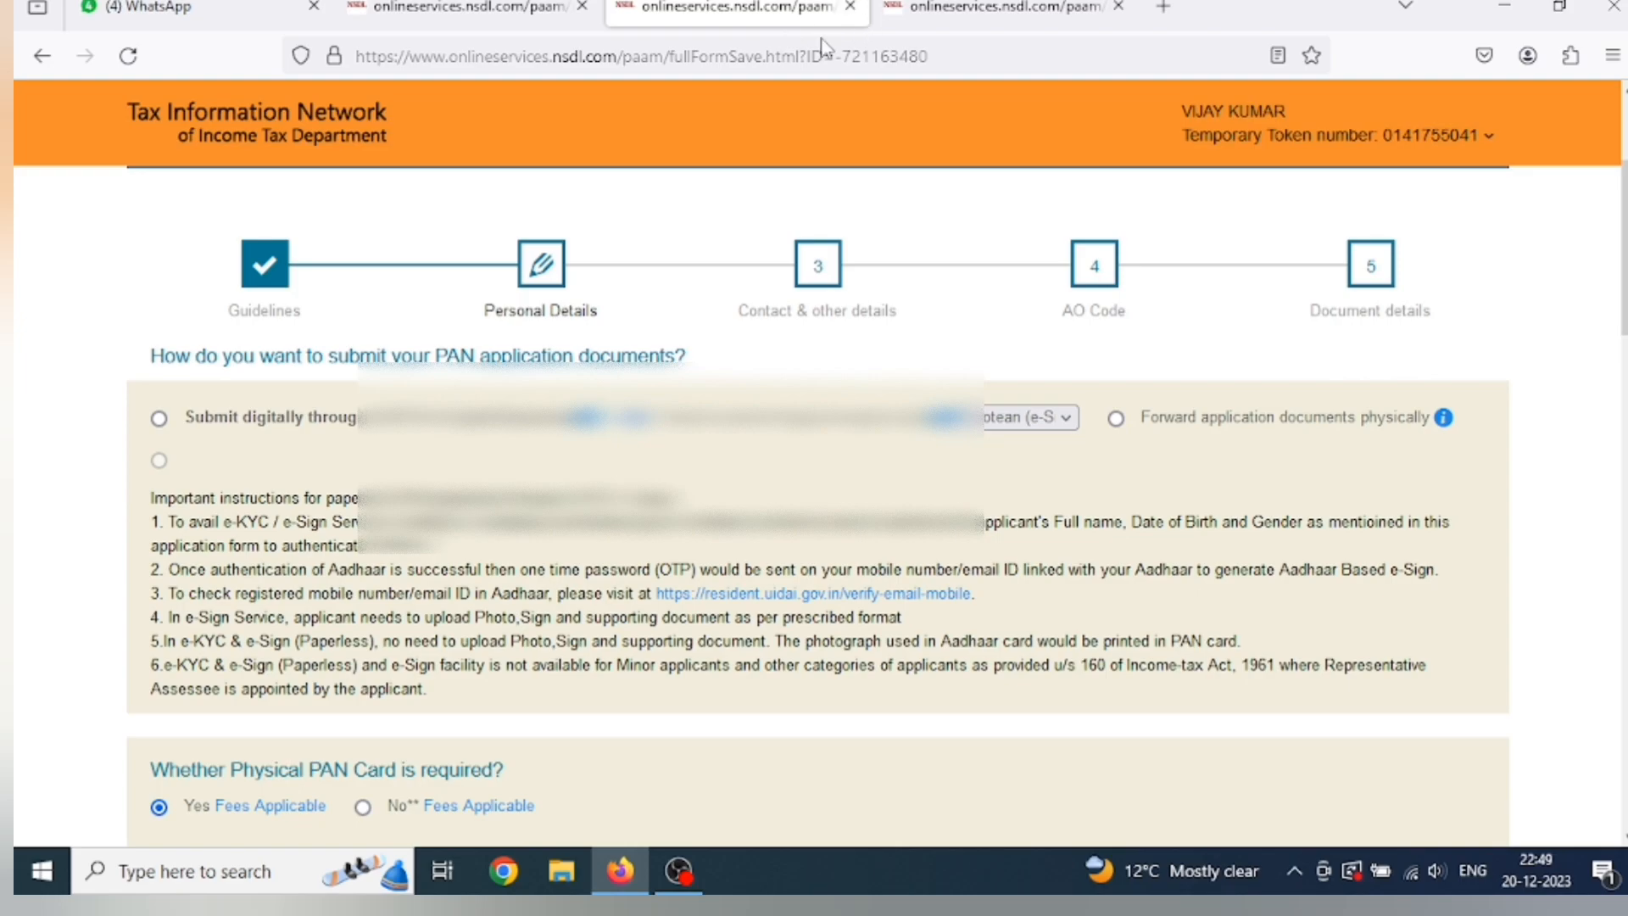
{"action": "left_click", "coordinate": [927, 24]}
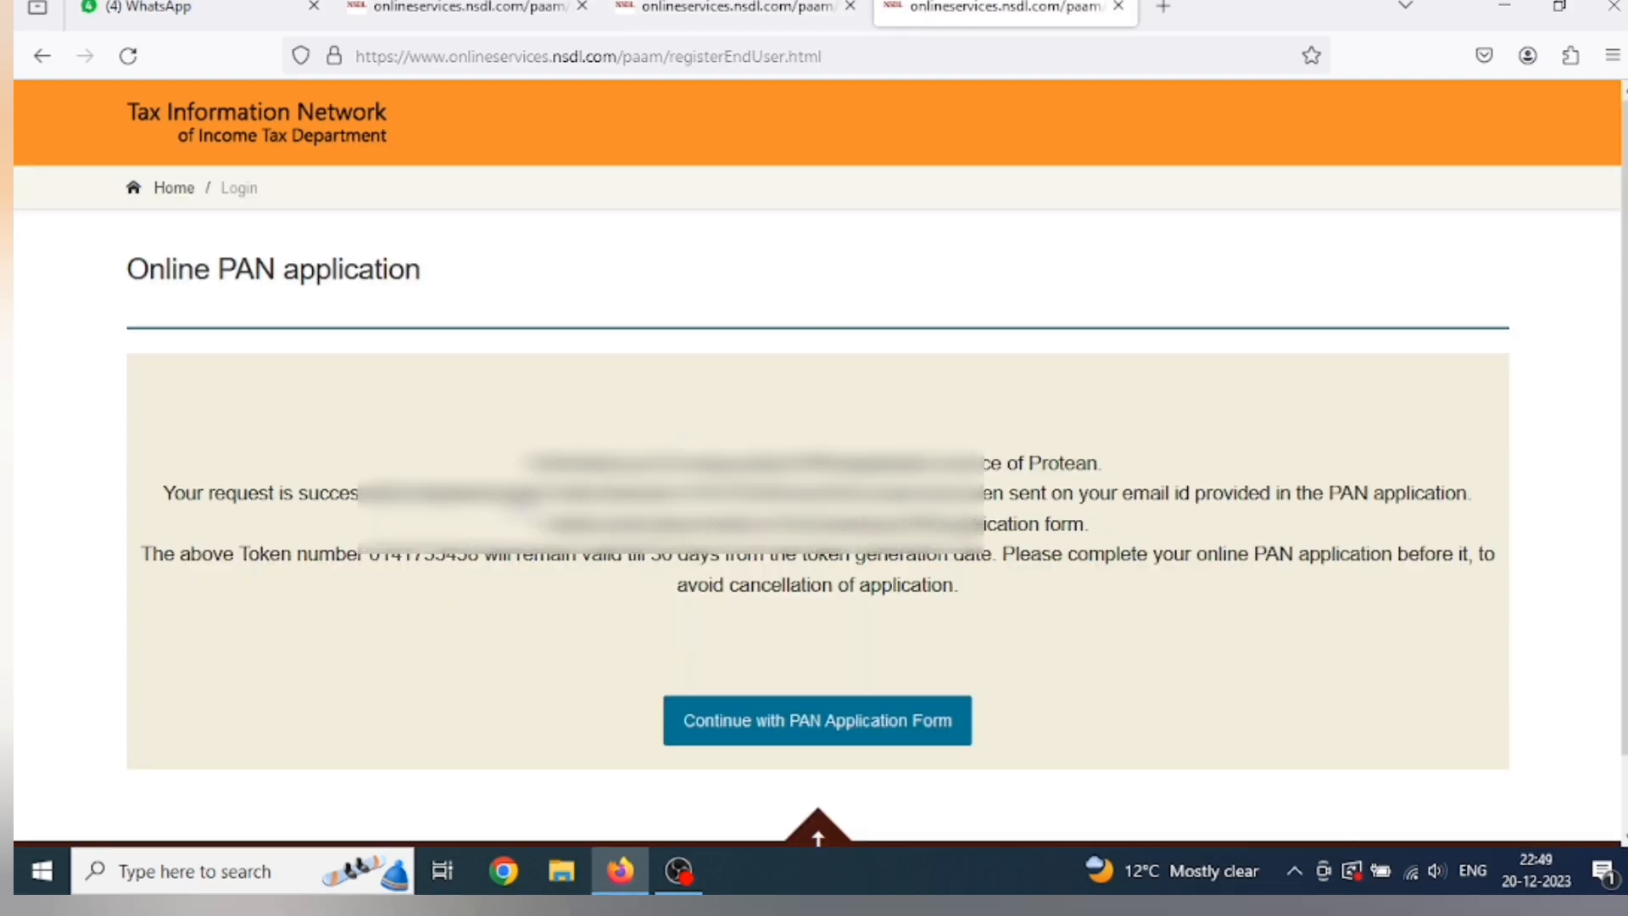
{"action": "scroll", "coordinate": [673, 738], "scroll_direction": "down", "scroll_amount": 2}
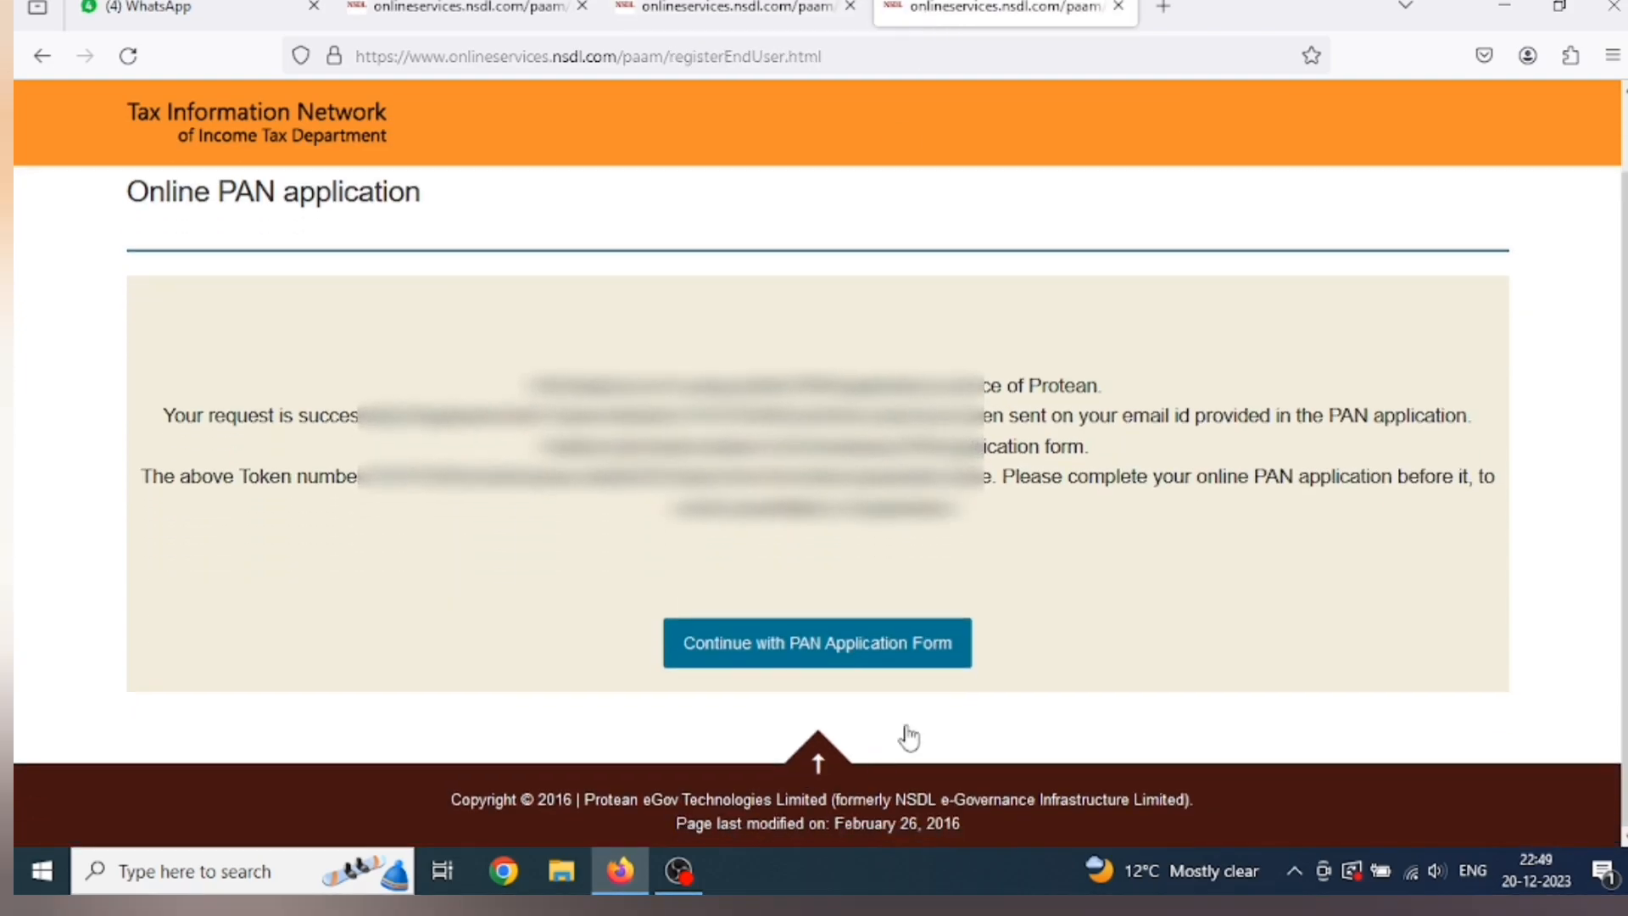
{"action": "left_click", "coordinate": [818, 662]}
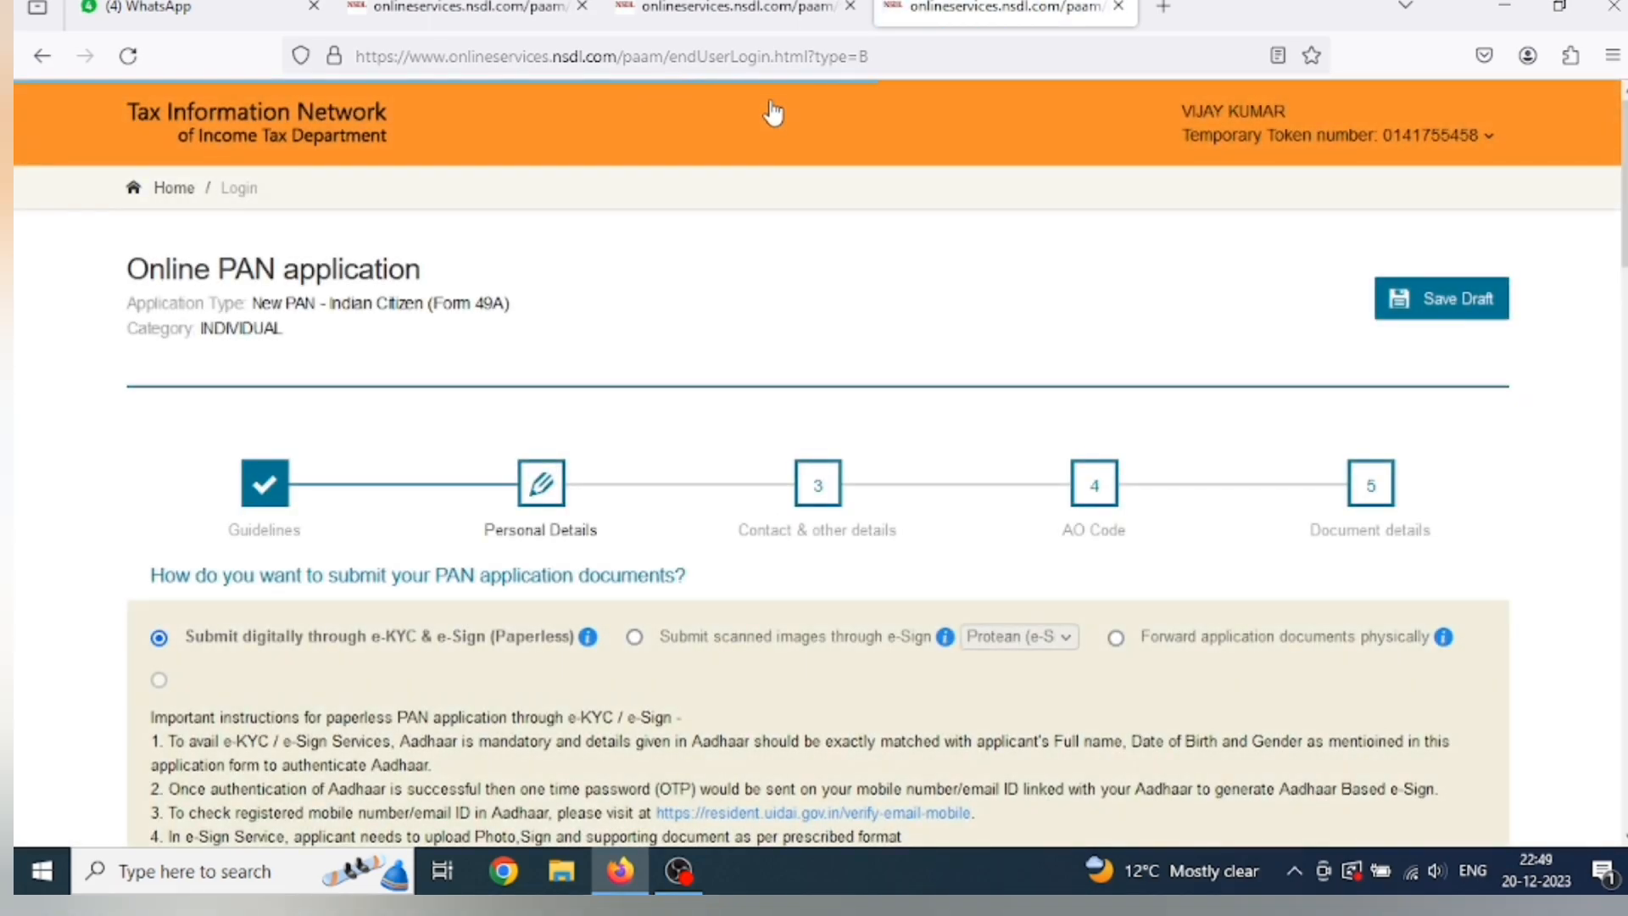
Return to the saved form's tab and scroll down the Personal Details step.
{"action": "left_click", "coordinate": [757, 26]}
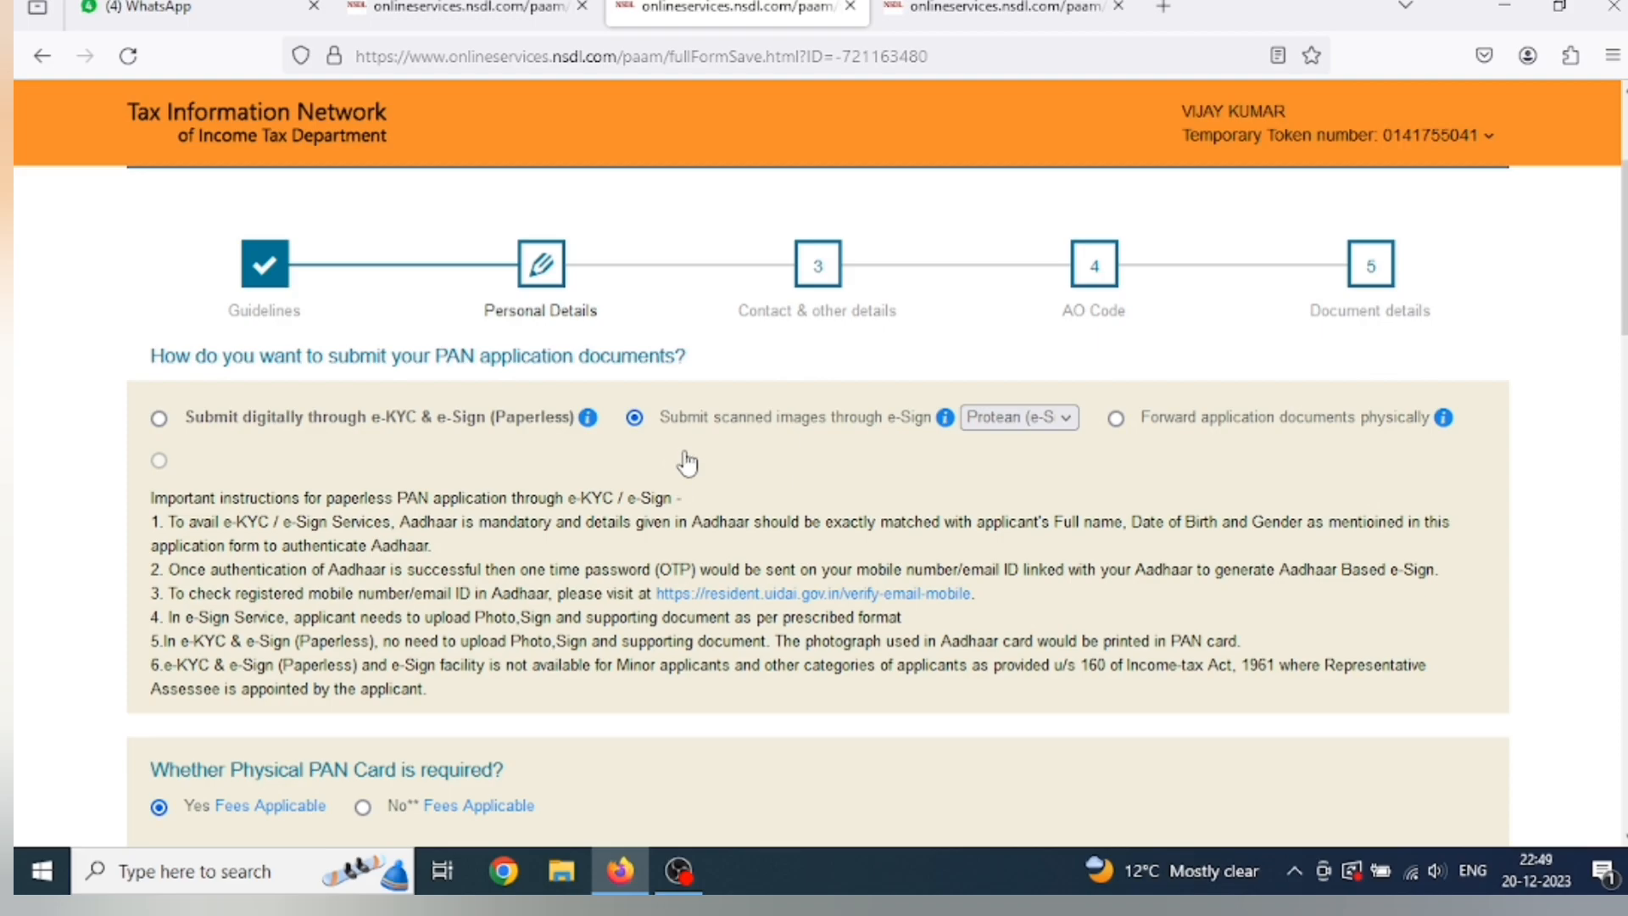
{"action": "scroll", "coordinate": [686, 462], "scroll_direction": "down", "scroll_amount": 2}
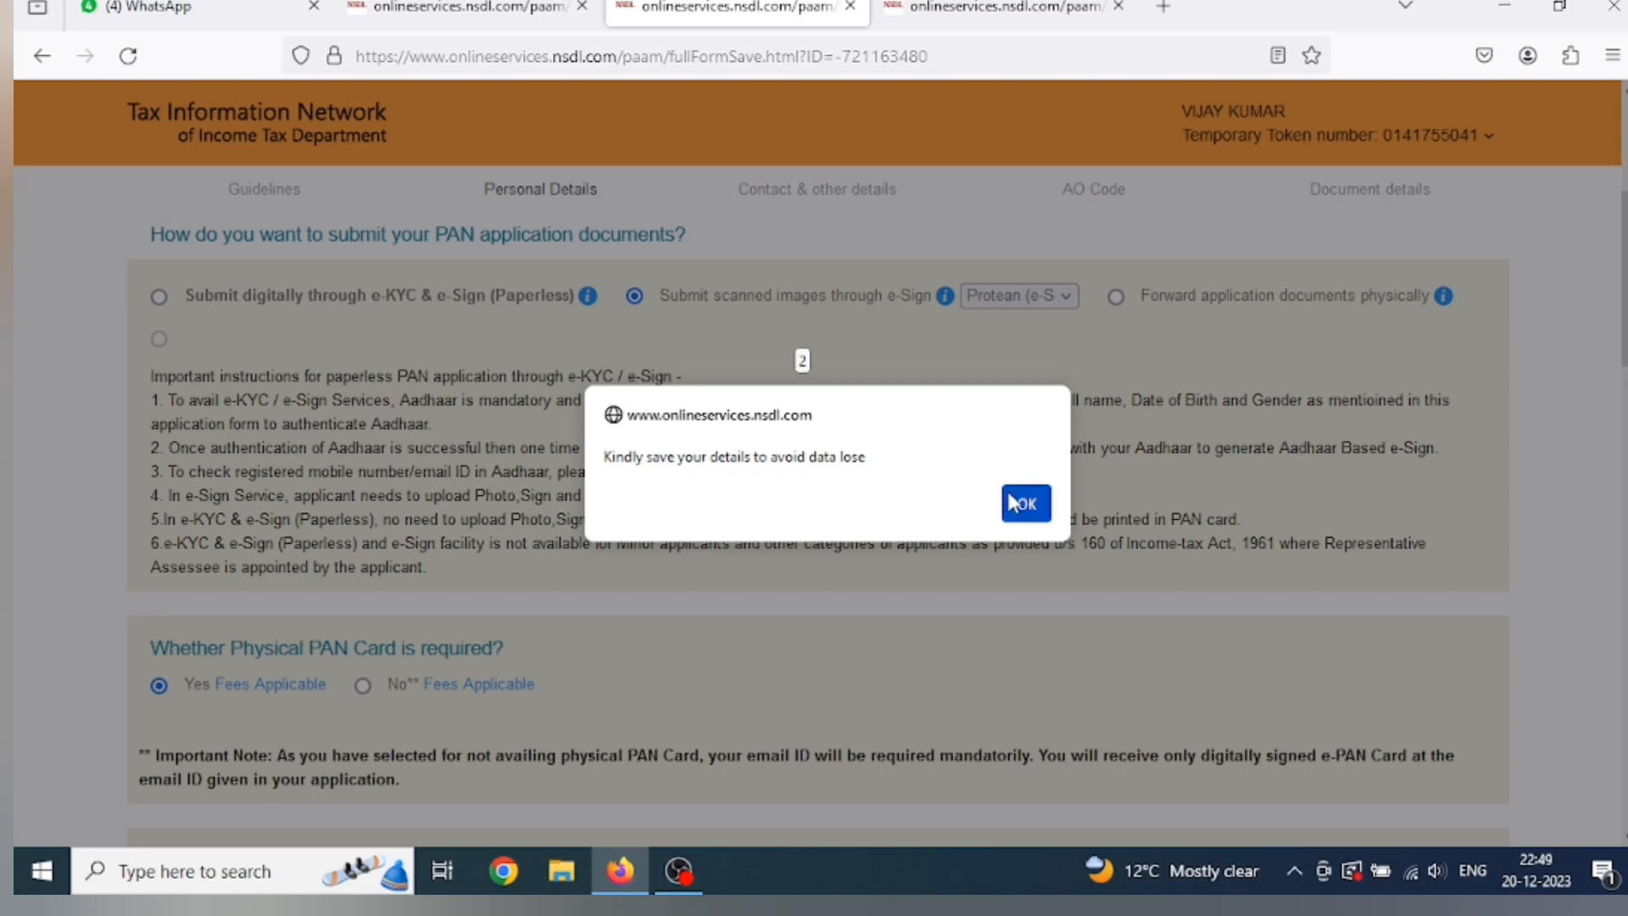
{"action": "left_click", "coordinate": [1027, 507]}
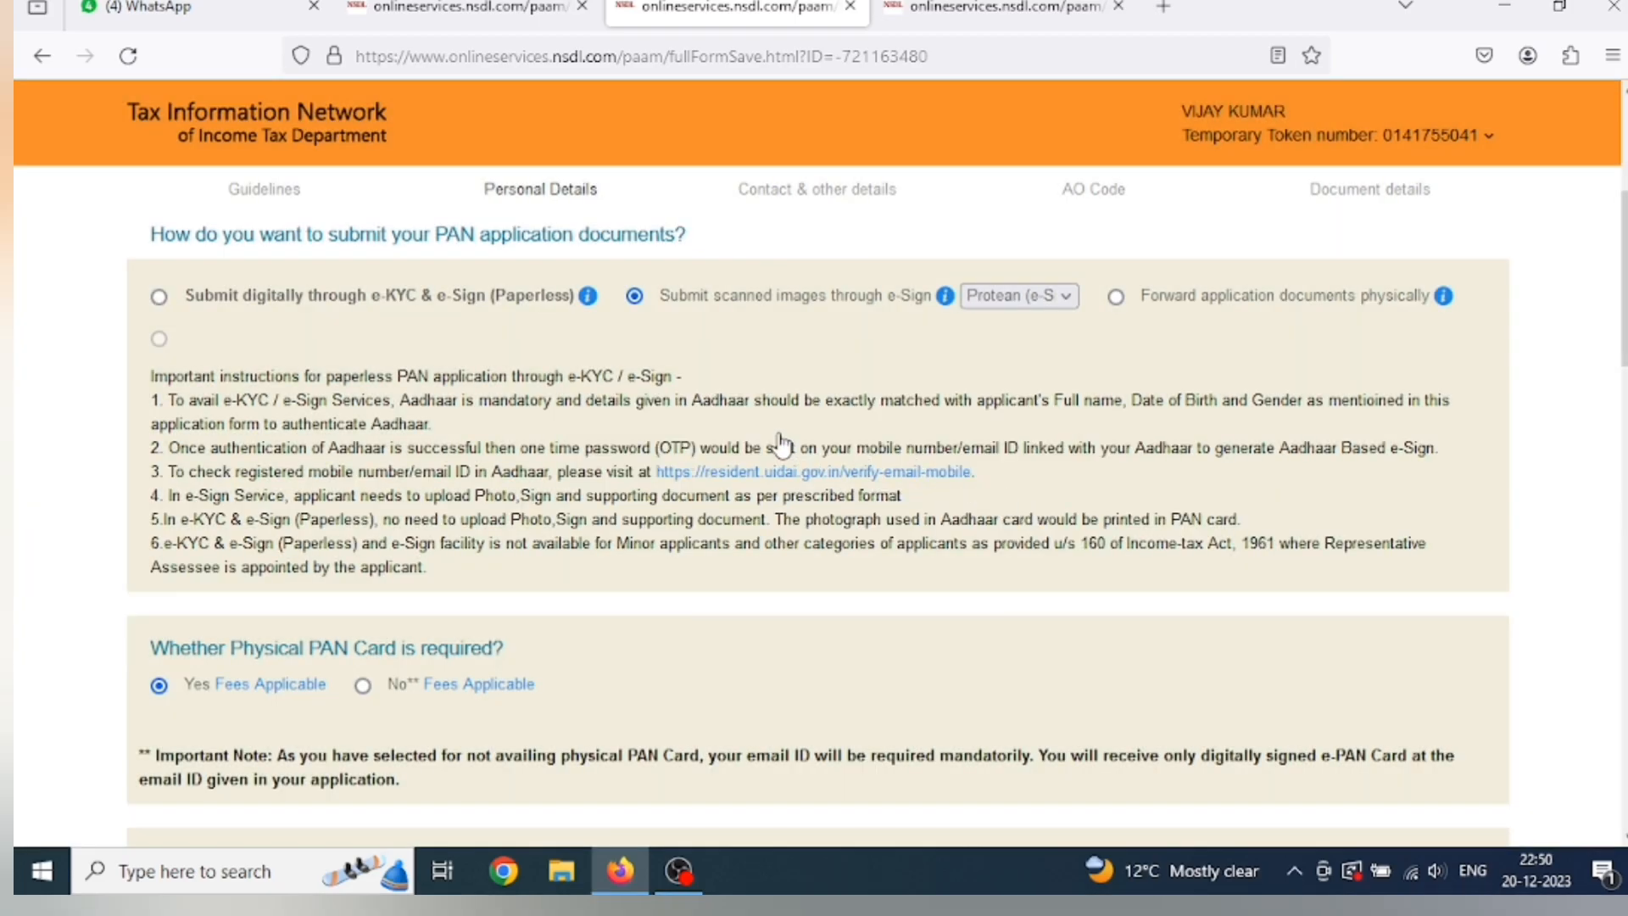
{"action": "scroll", "coordinate": [128, 615], "scroll_direction": "down", "scroll_amount": 2}
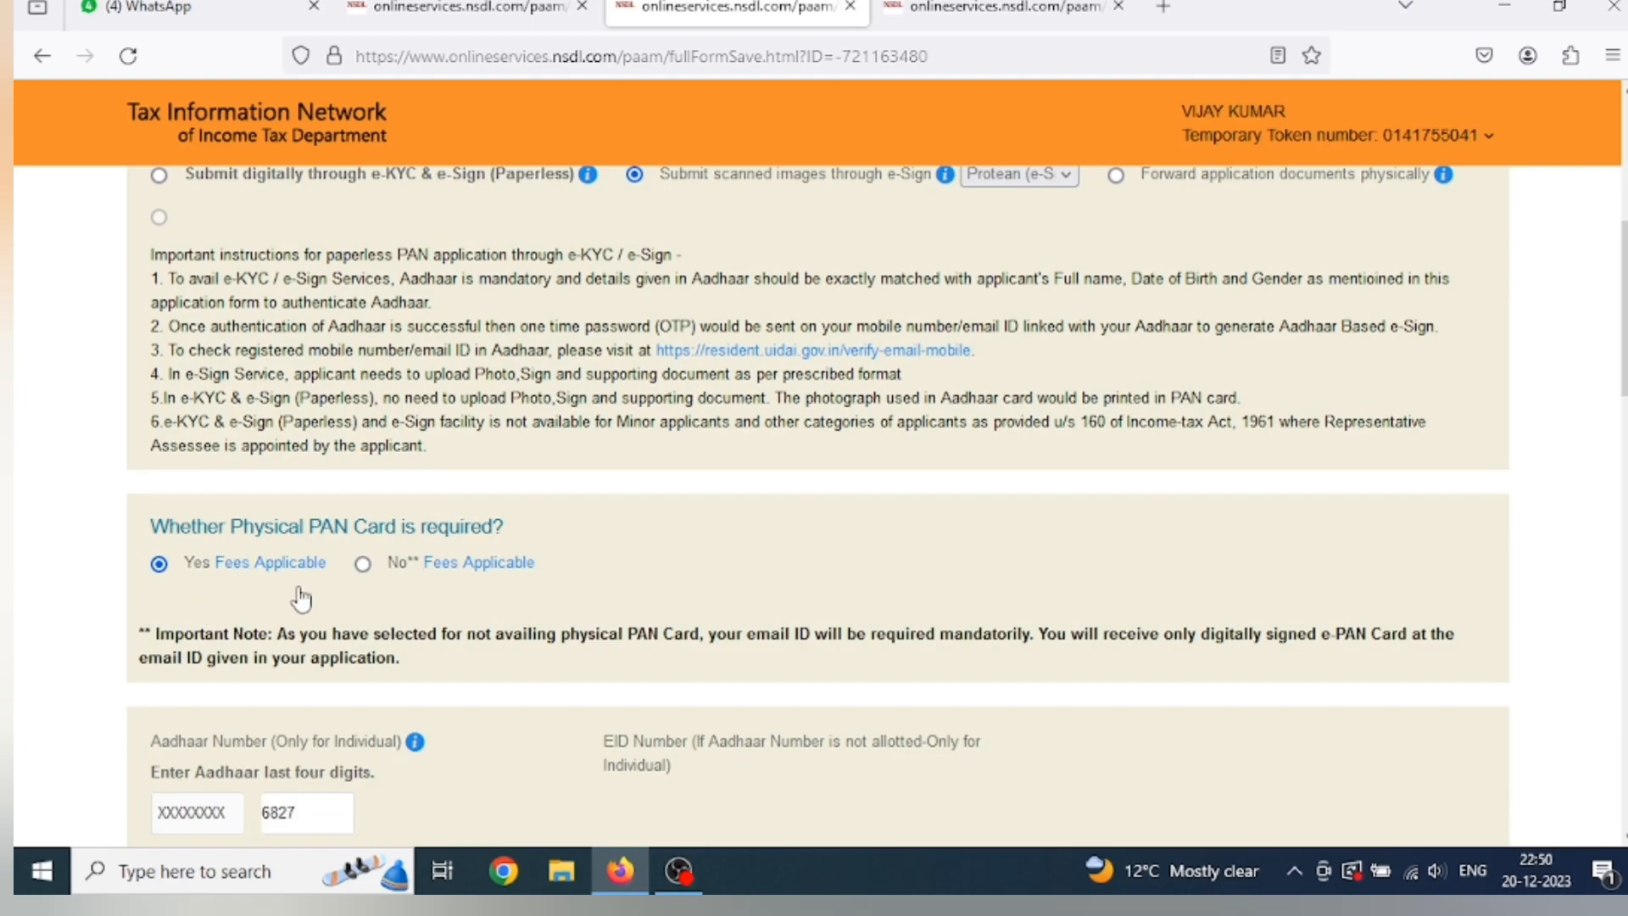
{"action": "scroll", "coordinate": [326, 625], "scroll_direction": "down", "scroll_amount": 1}
{"action": "scroll", "coordinate": [326, 625], "scroll_direction": "down", "scroll_amount": 1}
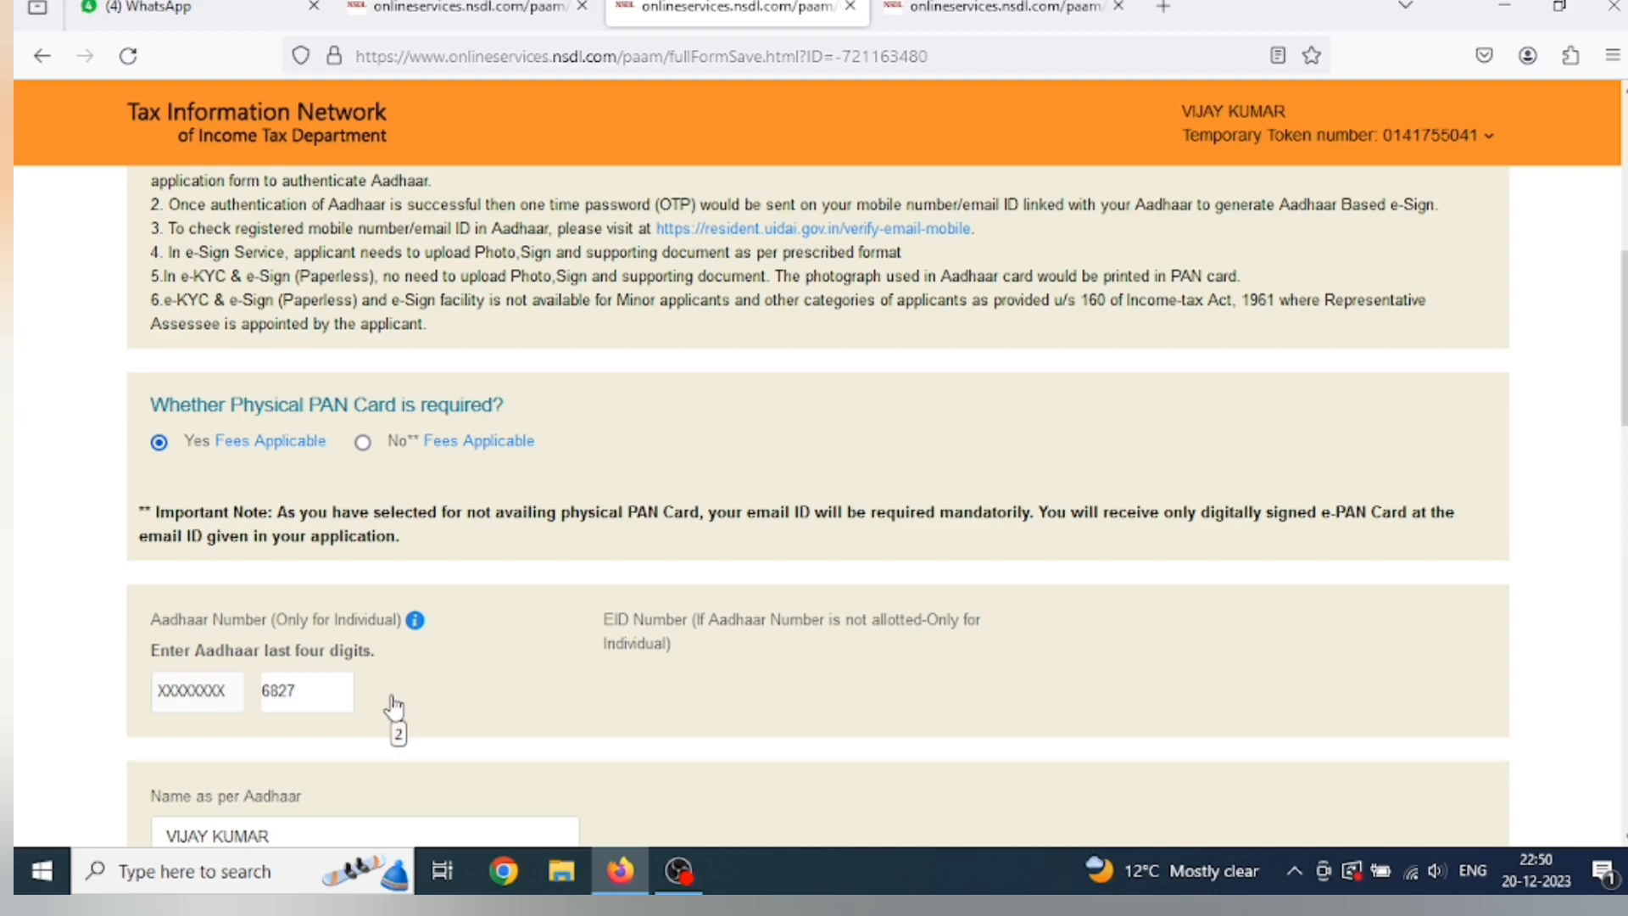
{"action": "scroll", "coordinate": [395, 707], "scroll_direction": "down", "scroll_amount": 2}
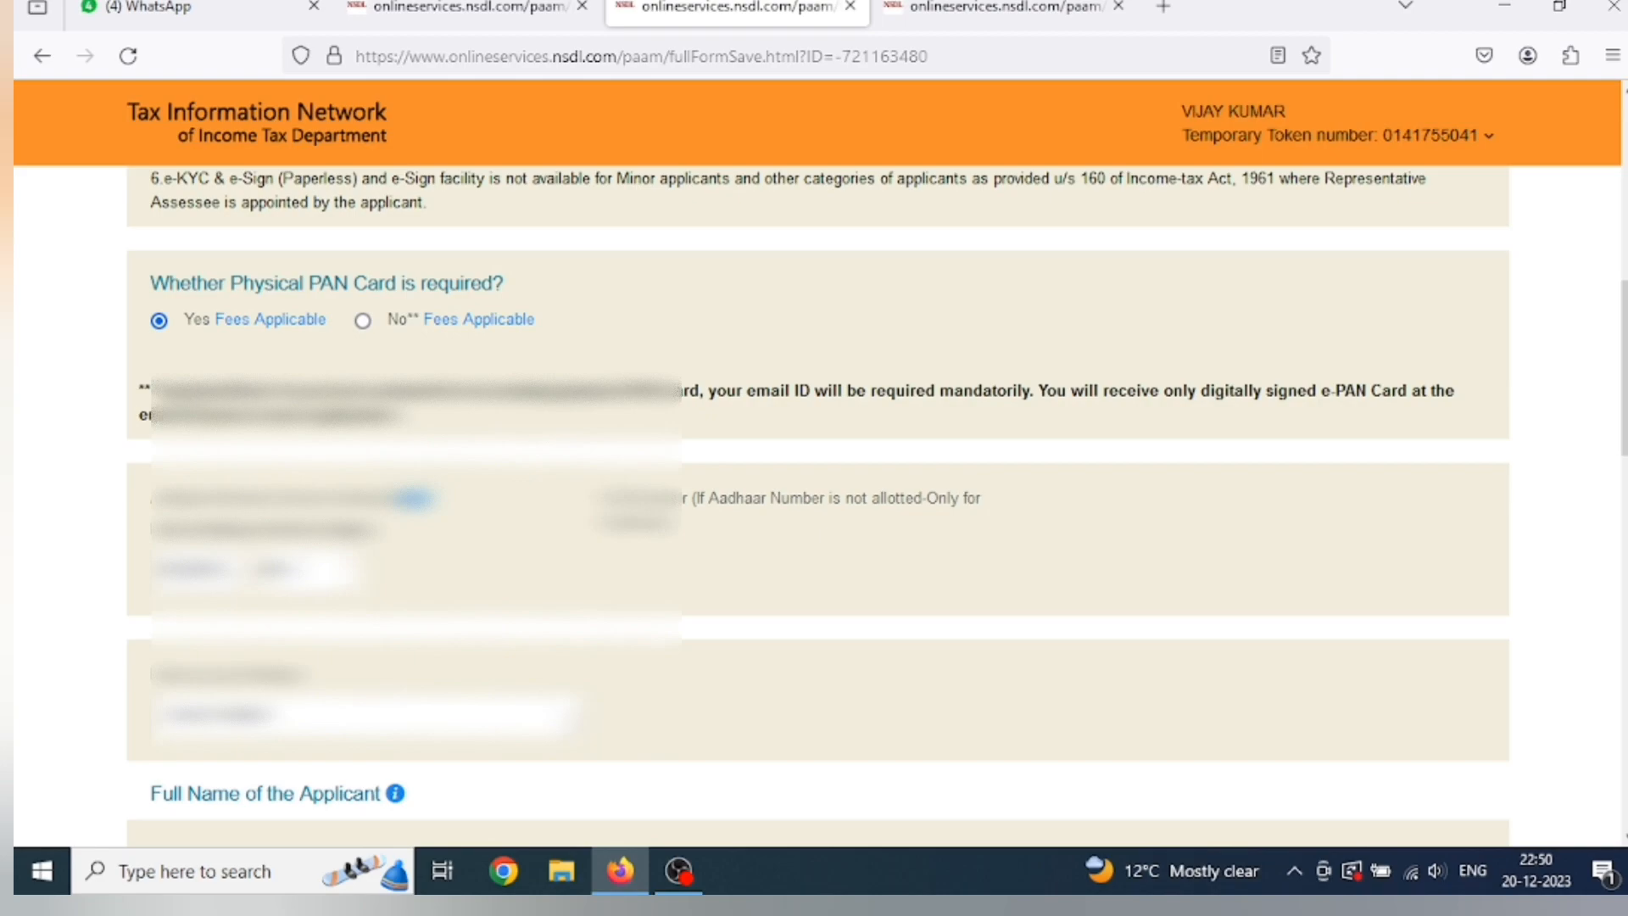
{"action": "scroll", "coordinate": [814, 509], "scroll_direction": "down", "scroll_amount": 2}
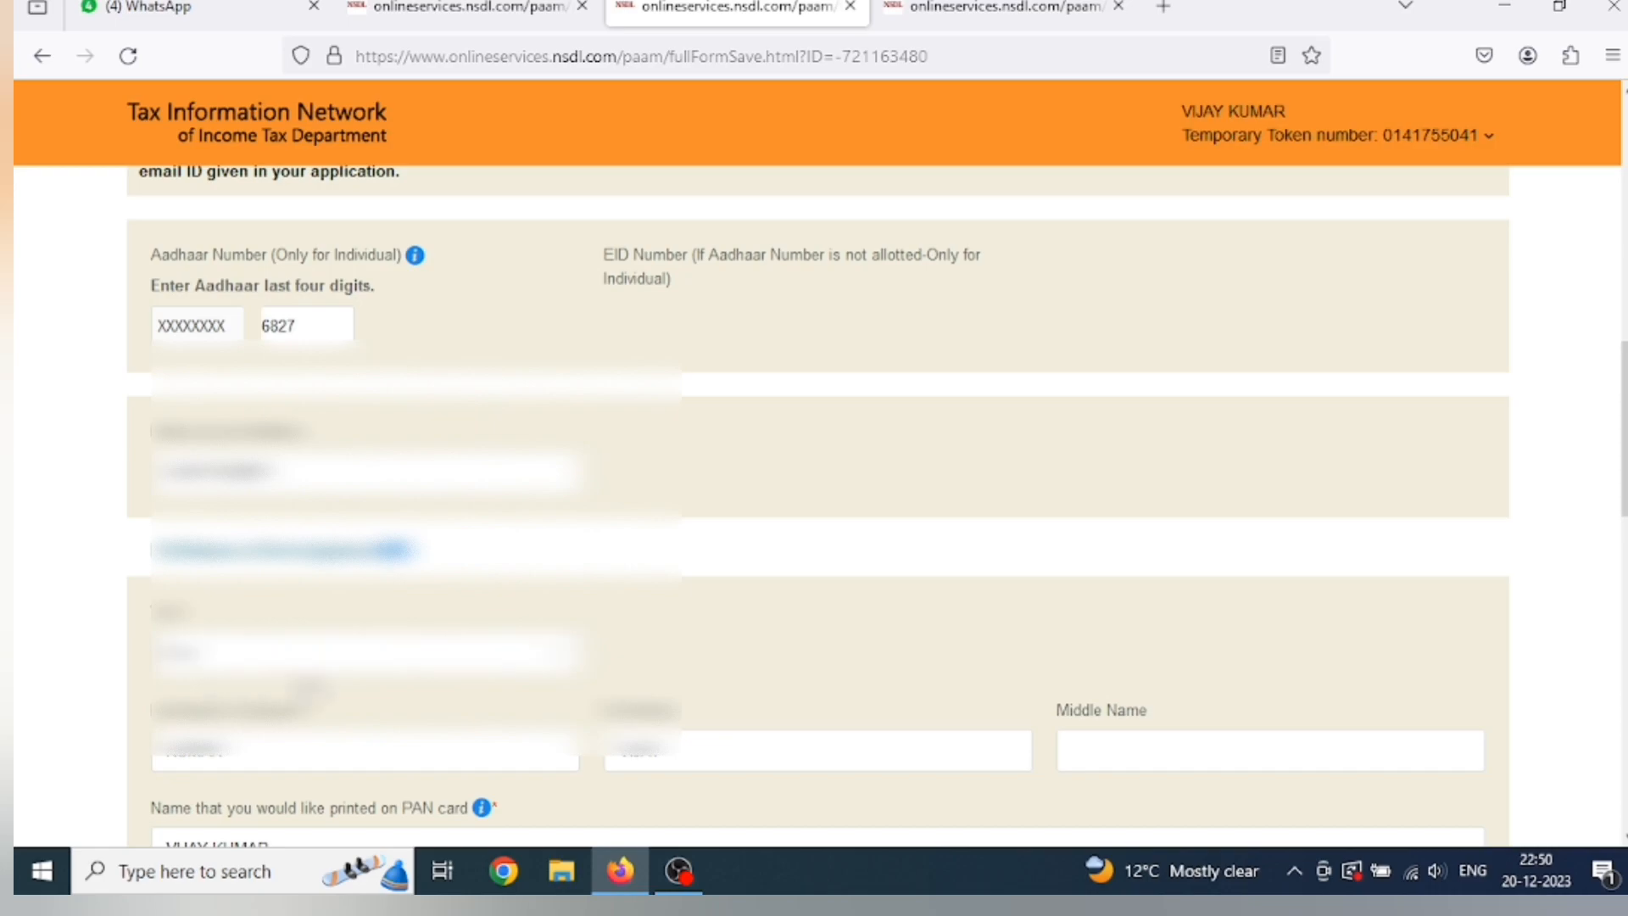
{"action": "scroll", "coordinate": [814, 508], "scroll_direction": "down", "scroll_amount": 1}
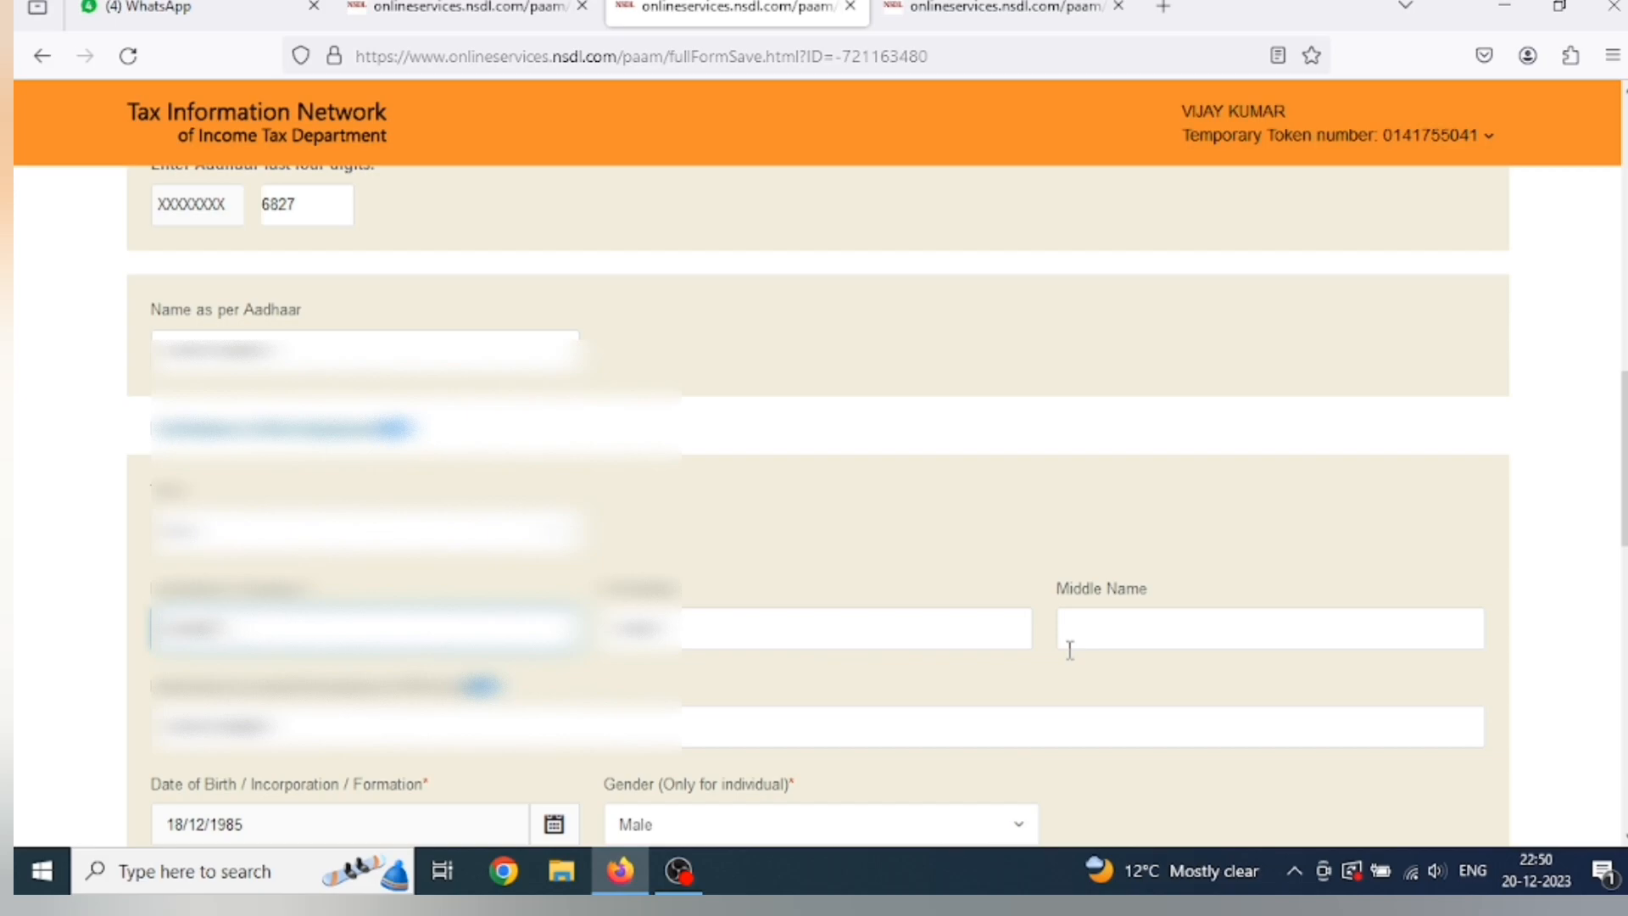
Review the name and parents' details sections, then save them with Next.
{"action": "scroll", "coordinate": [1070, 650], "scroll_direction": "down", "scroll_amount": 2}
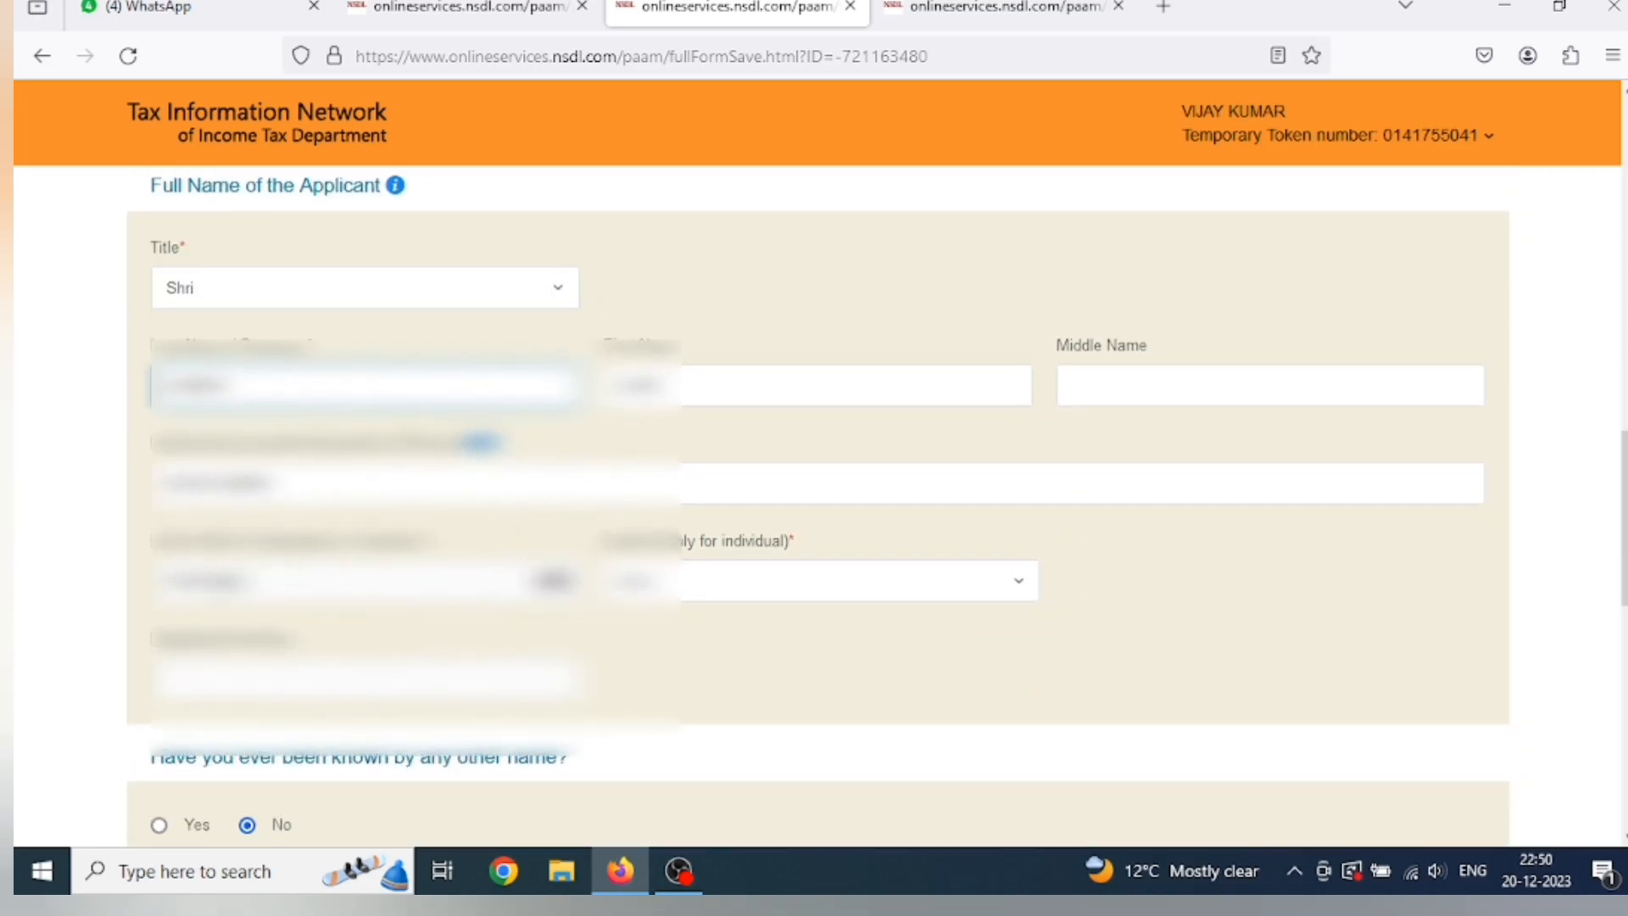
{"action": "scroll", "coordinate": [567, 600], "scroll_direction": "down", "scroll_amount": 1}
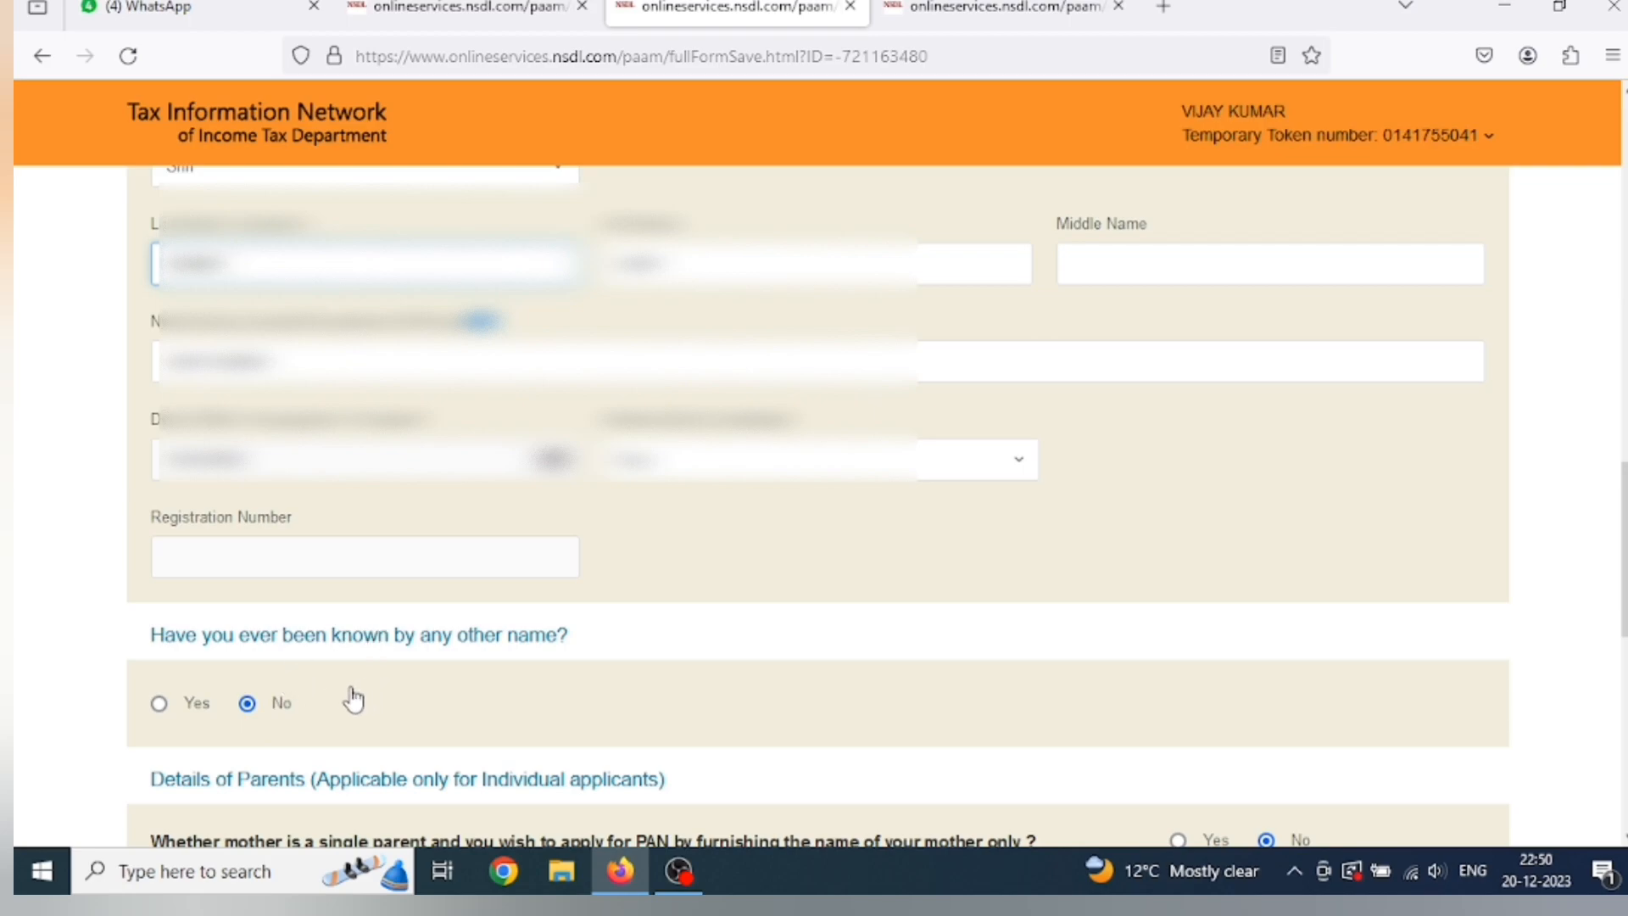
{"action": "scroll", "coordinate": [354, 700], "scroll_direction": "down", "scroll_amount": 2}
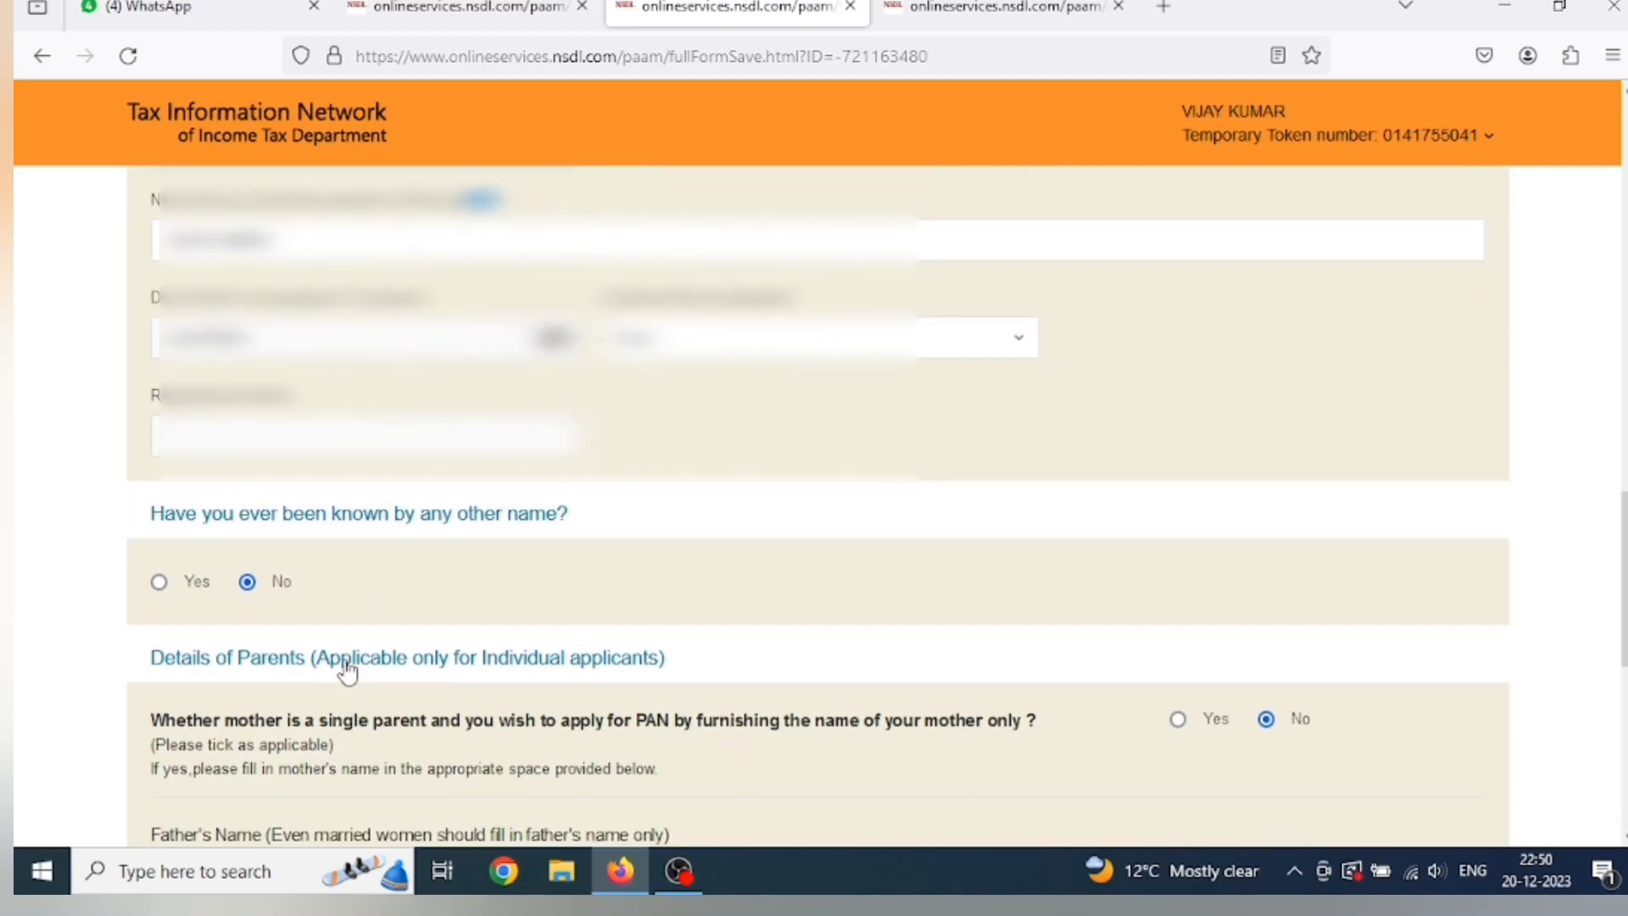
{"action": "scroll", "coordinate": [352, 665], "scroll_direction": "down", "scroll_amount": 2}
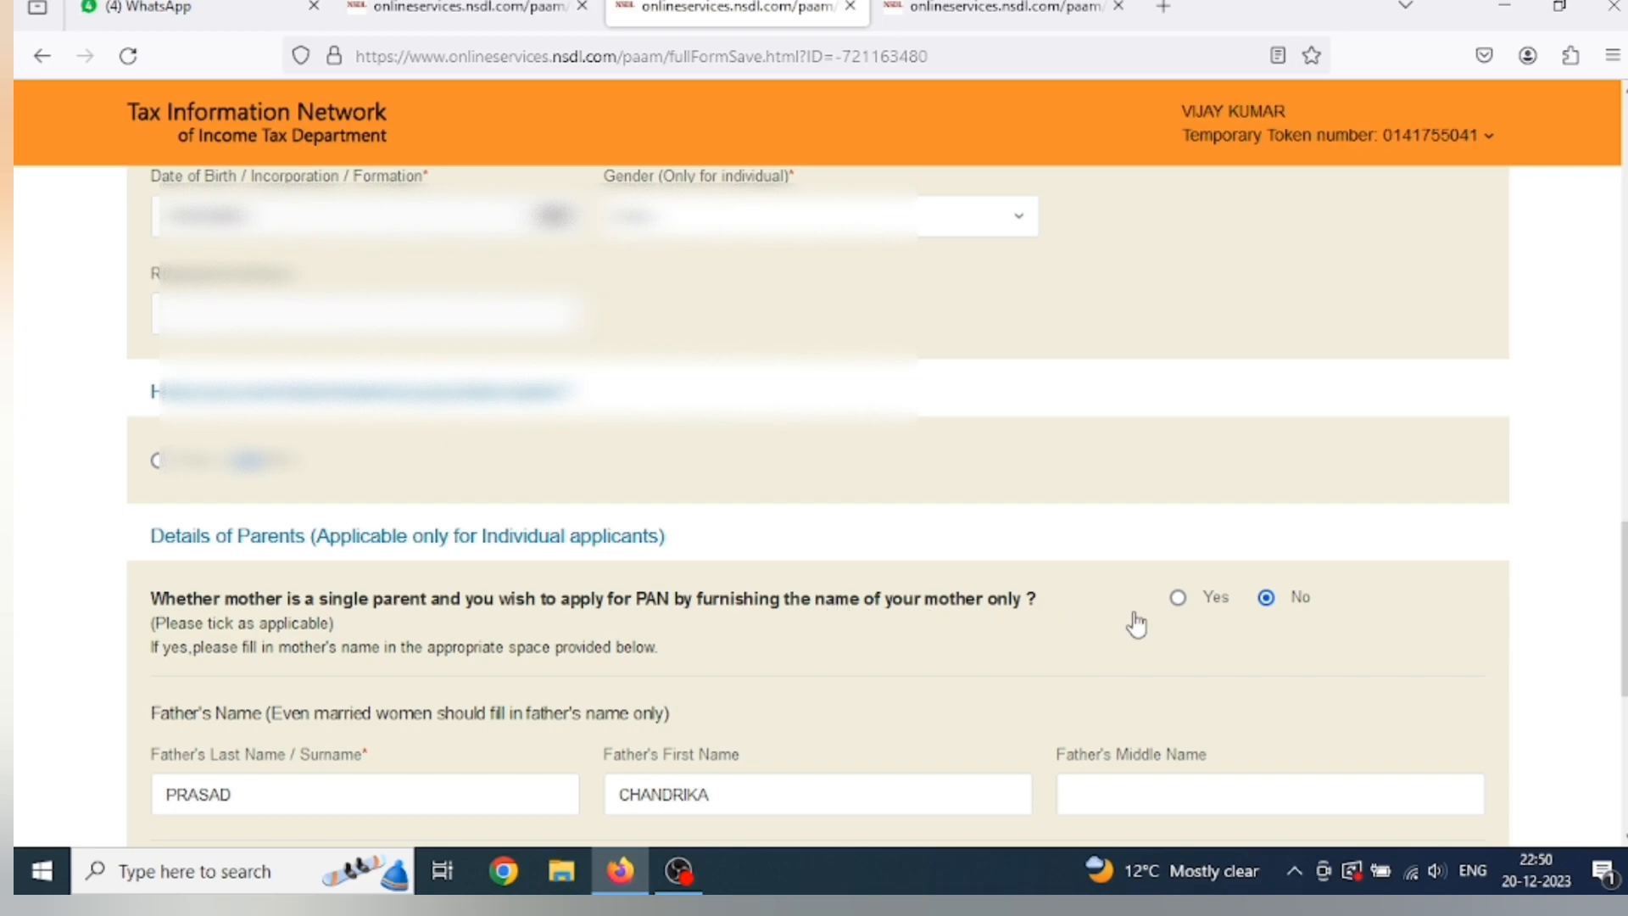
{"action": "scroll", "coordinate": [1137, 626], "scroll_direction": "down", "scroll_amount": 3}
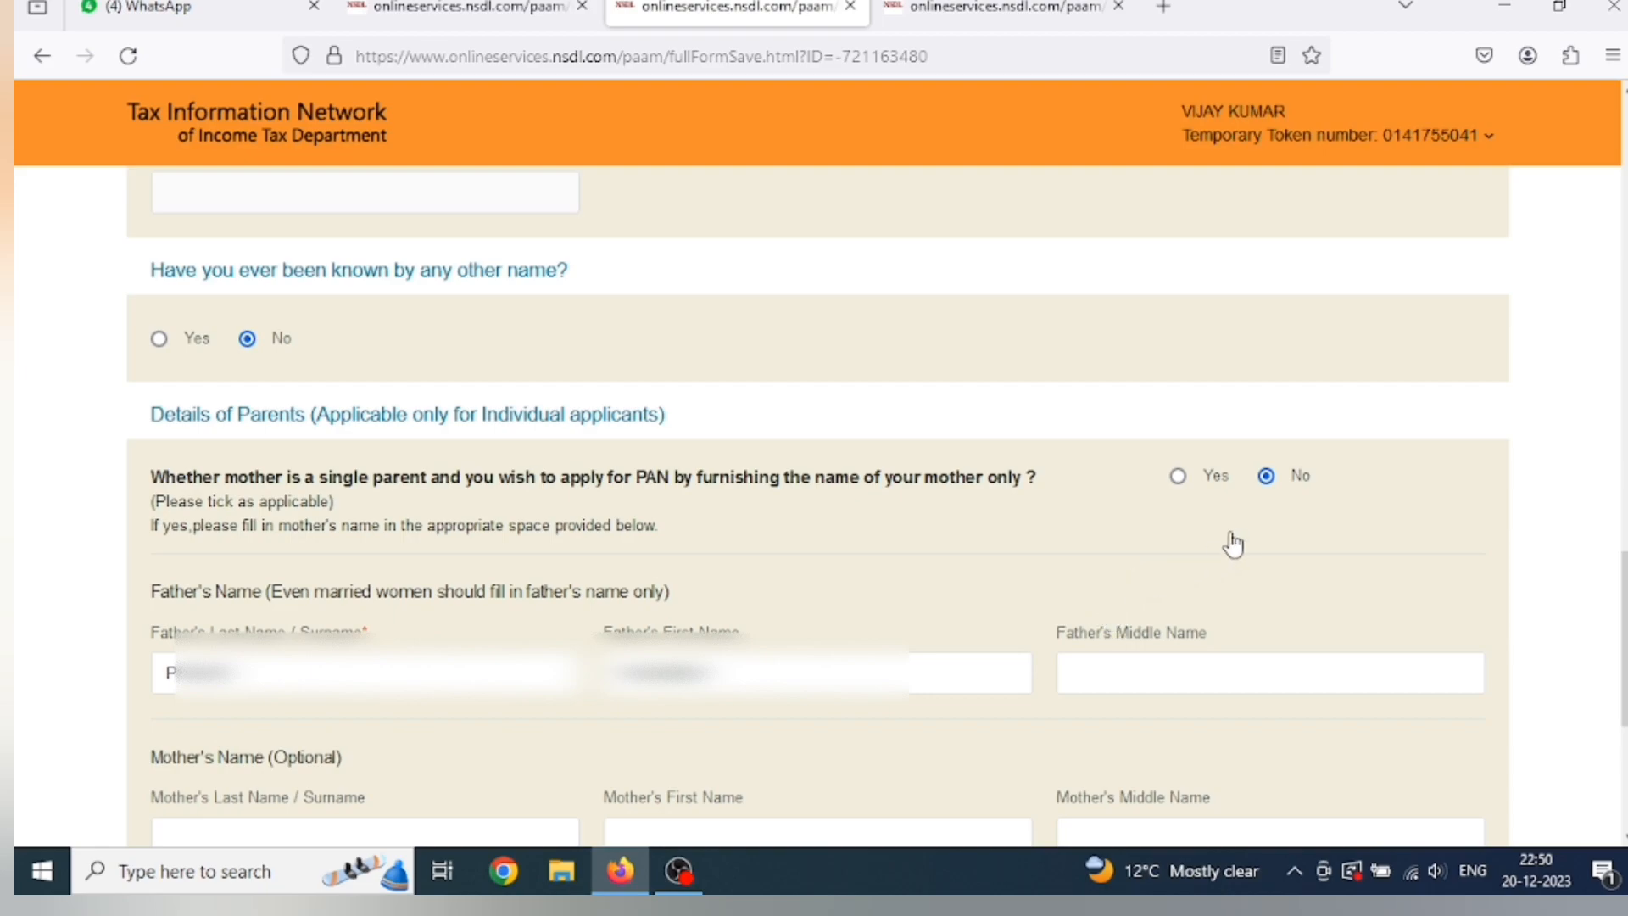
{"action": "scroll", "coordinate": [748, 639], "scroll_direction": "down", "scroll_amount": 3}
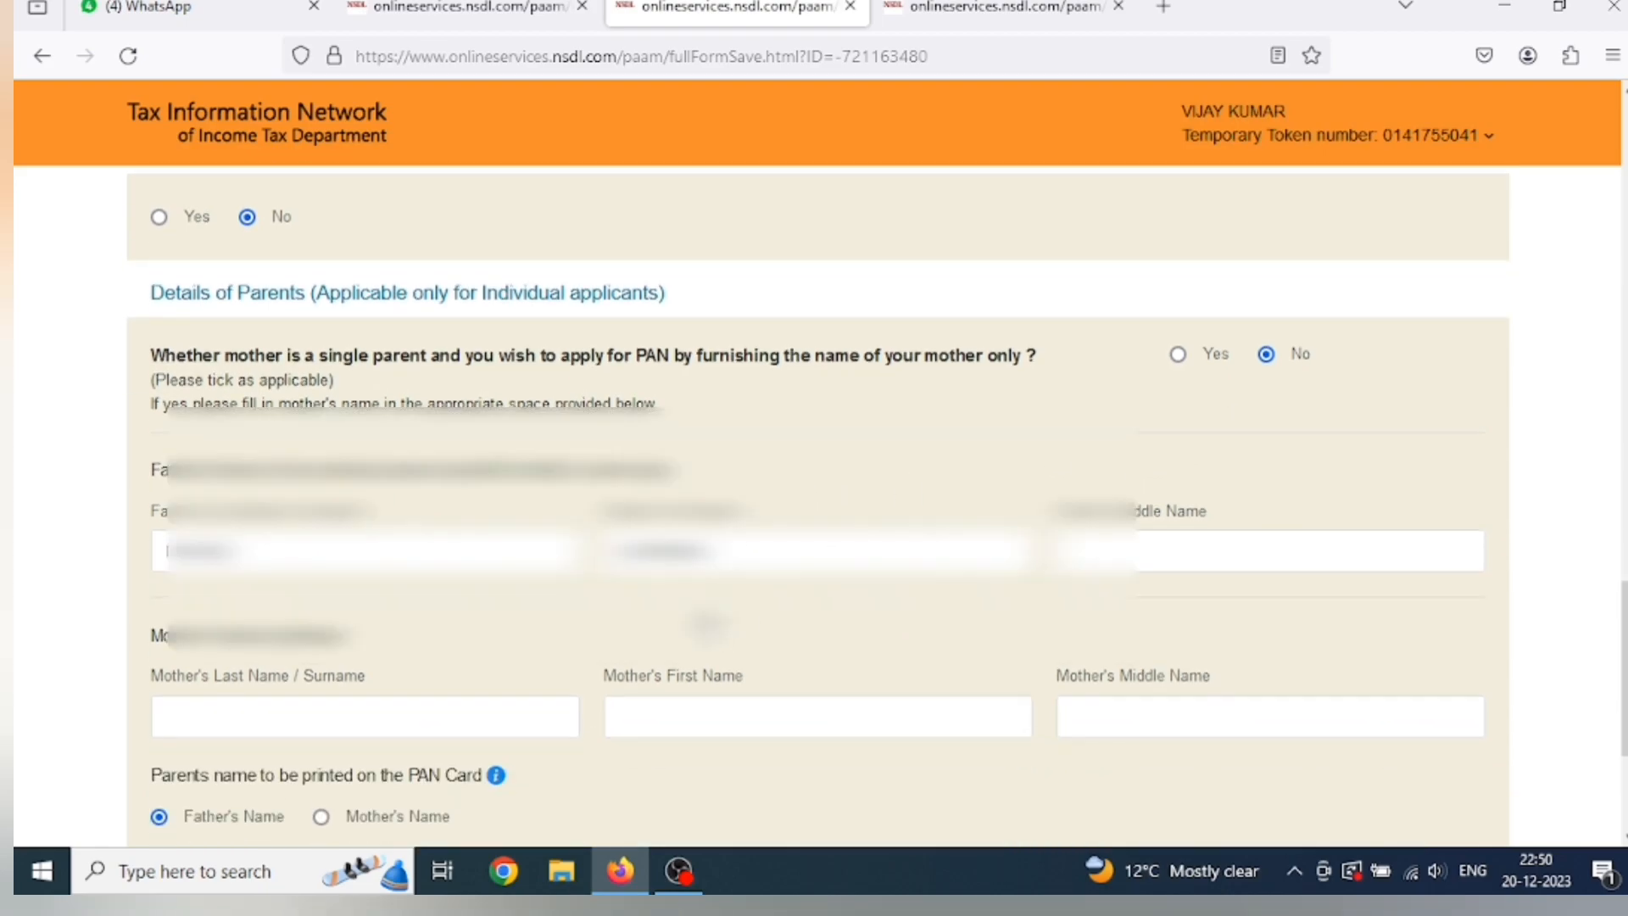
{"action": "scroll", "coordinate": [705, 624], "scroll_direction": "down", "scroll_amount": 3}
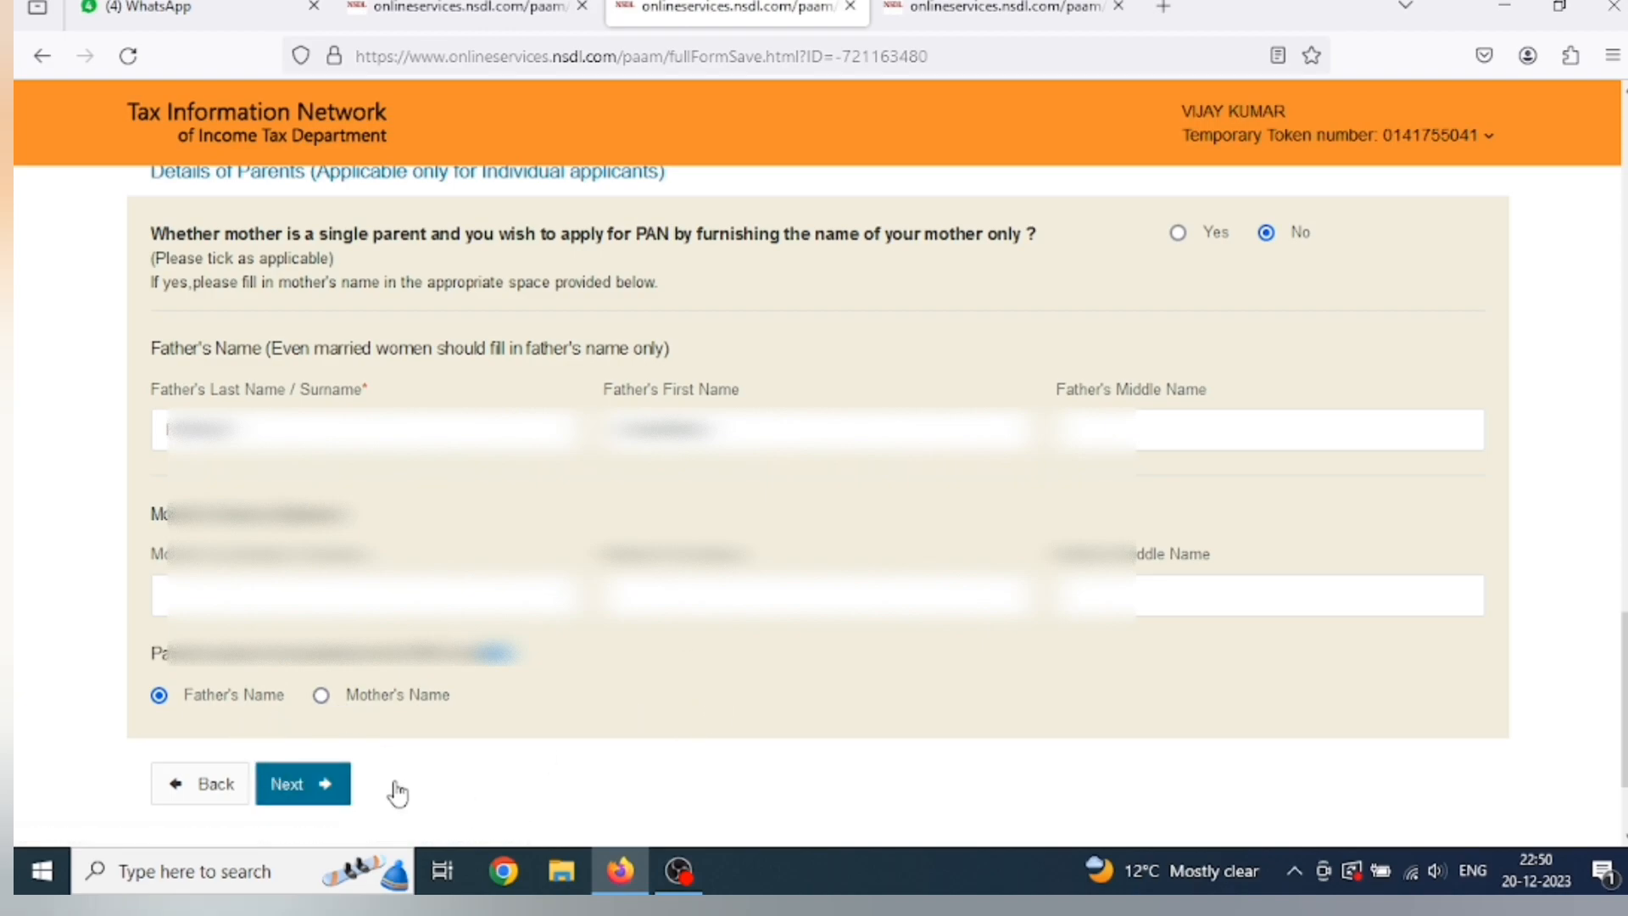
{"action": "left_click", "coordinate": [303, 799]}
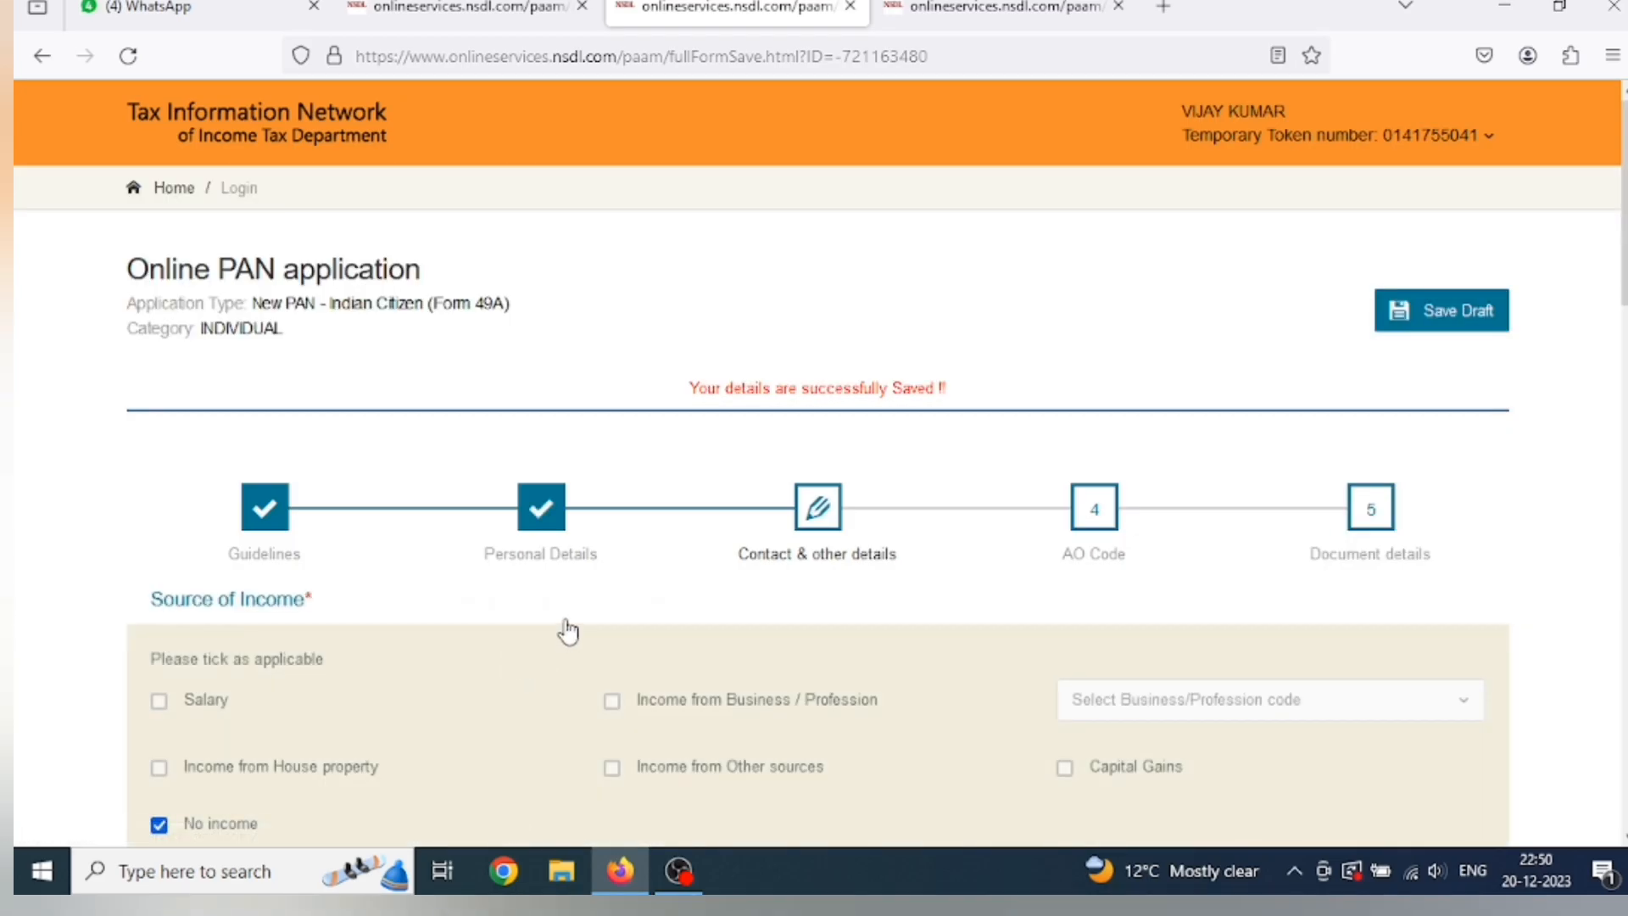
{"action": "scroll", "coordinate": [567, 629], "scroll_direction": "down", "scroll_amount": 2}
{"action": "scroll", "coordinate": [566, 629], "scroll_direction": "down", "scroll_amount": 2}
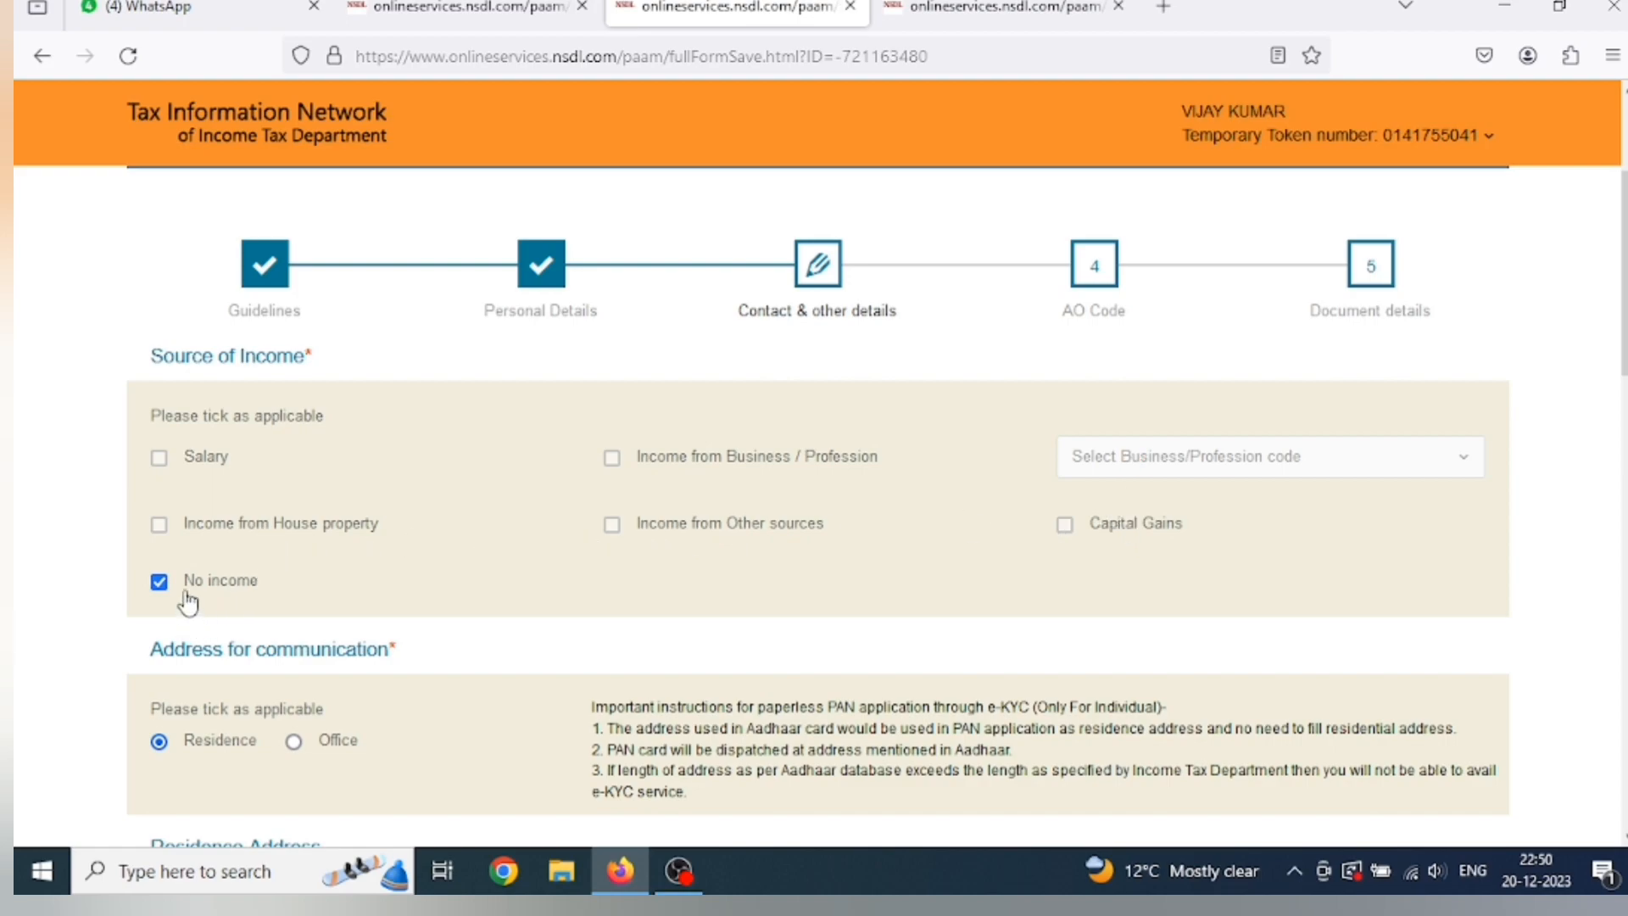
{"action": "left_click", "coordinate": [160, 585]}
{"action": "left_click", "coordinate": [161, 587]}
{"action": "scroll", "coordinate": [338, 705], "scroll_direction": "down", "scroll_amount": 2}
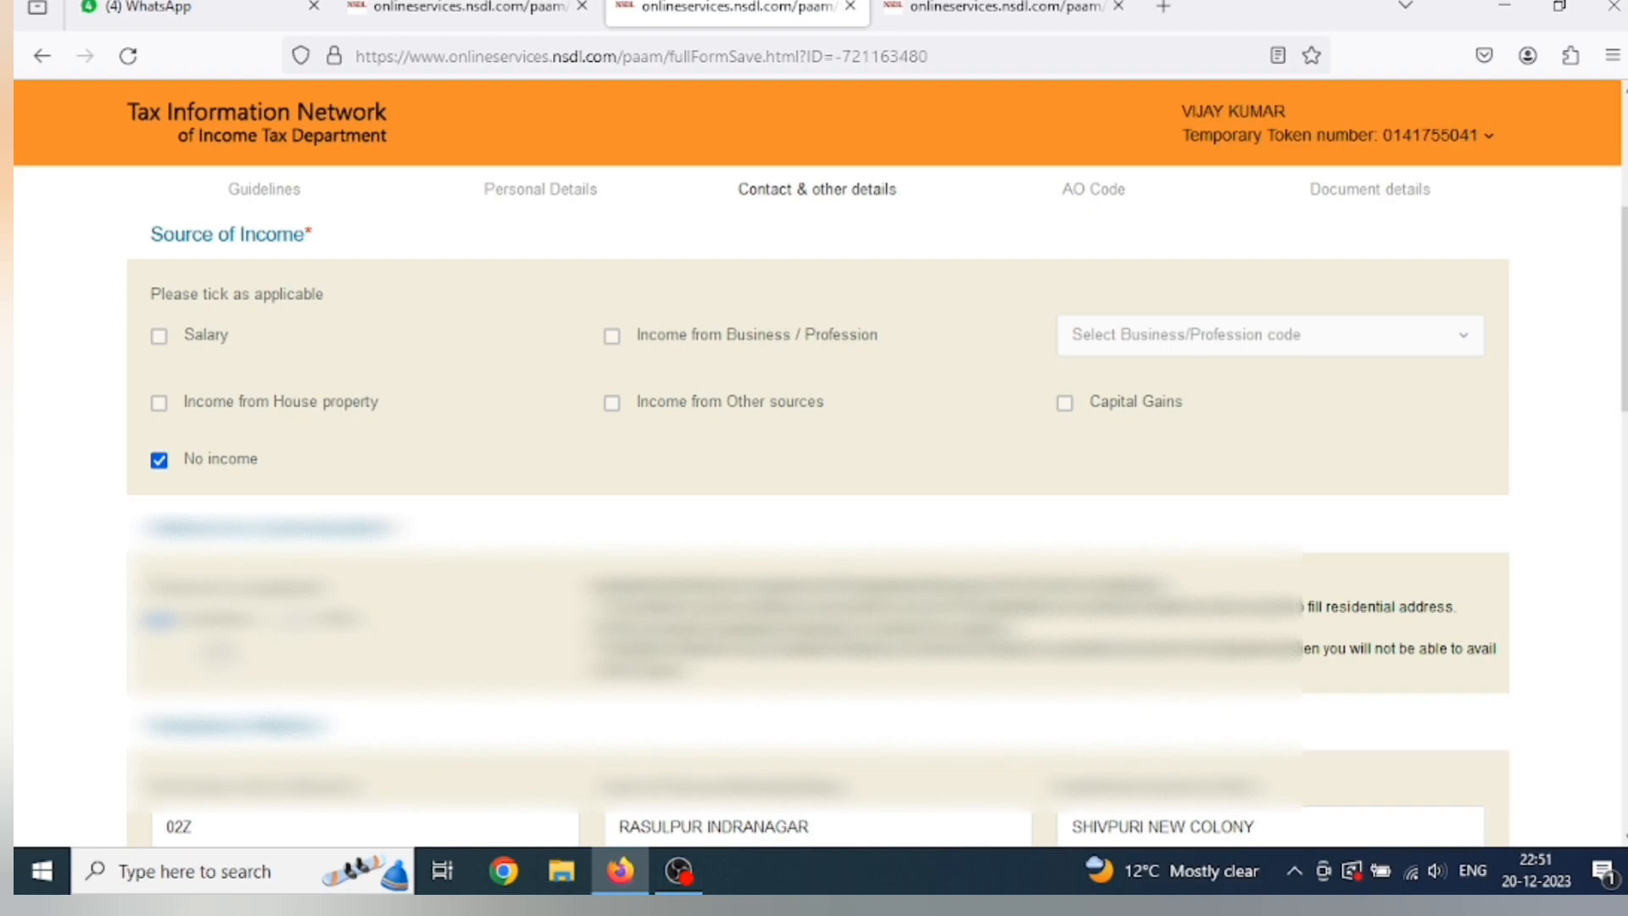
{"action": "scroll", "coordinate": [814, 509], "scroll_direction": "down", "scroll_amount": 2}
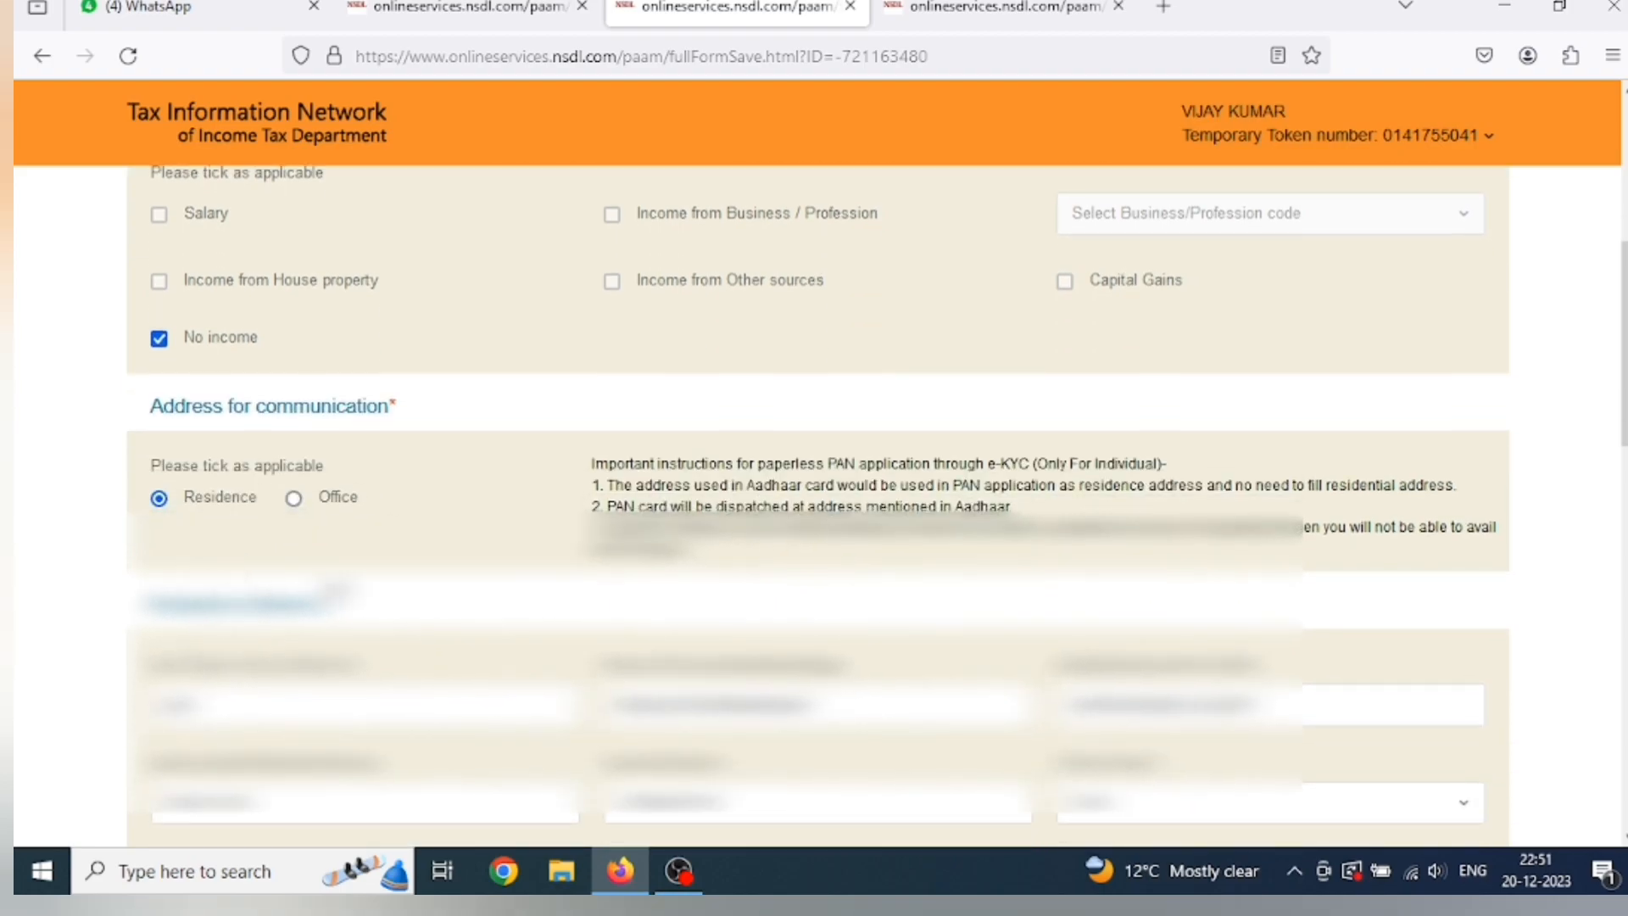
{"action": "scroll", "coordinate": [814, 509], "scroll_direction": "down", "scroll_amount": 2}
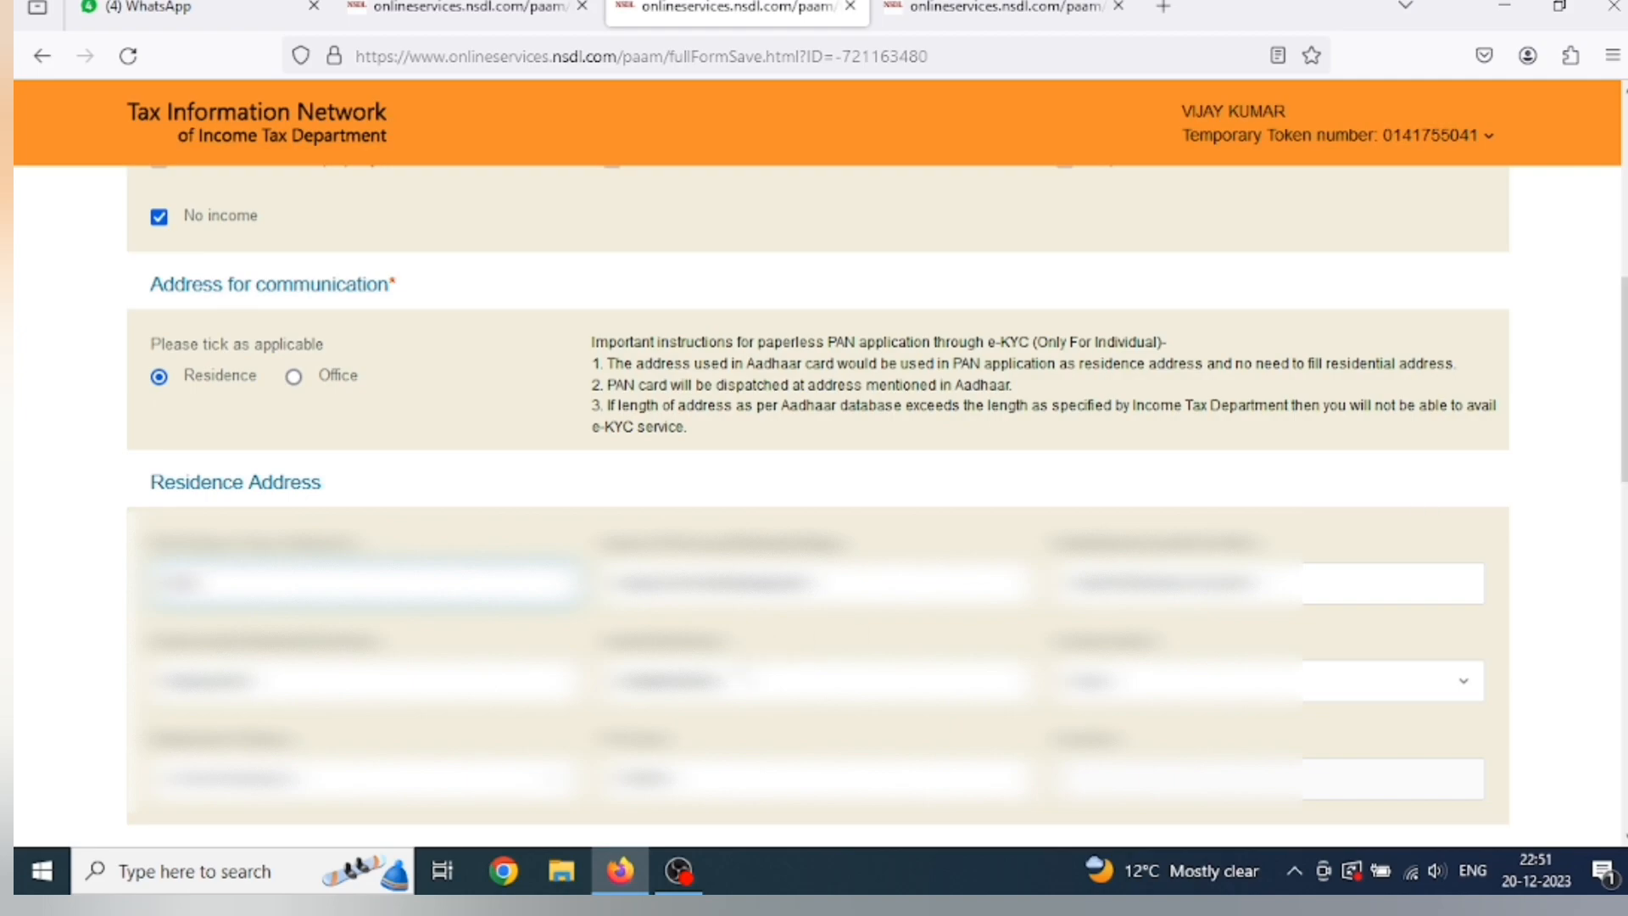
{"action": "scroll", "coordinate": [650, 648], "scroll_direction": "down", "scroll_amount": 1}
{"action": "scroll", "coordinate": [649, 648], "scroll_direction": "down", "scroll_amount": 3}
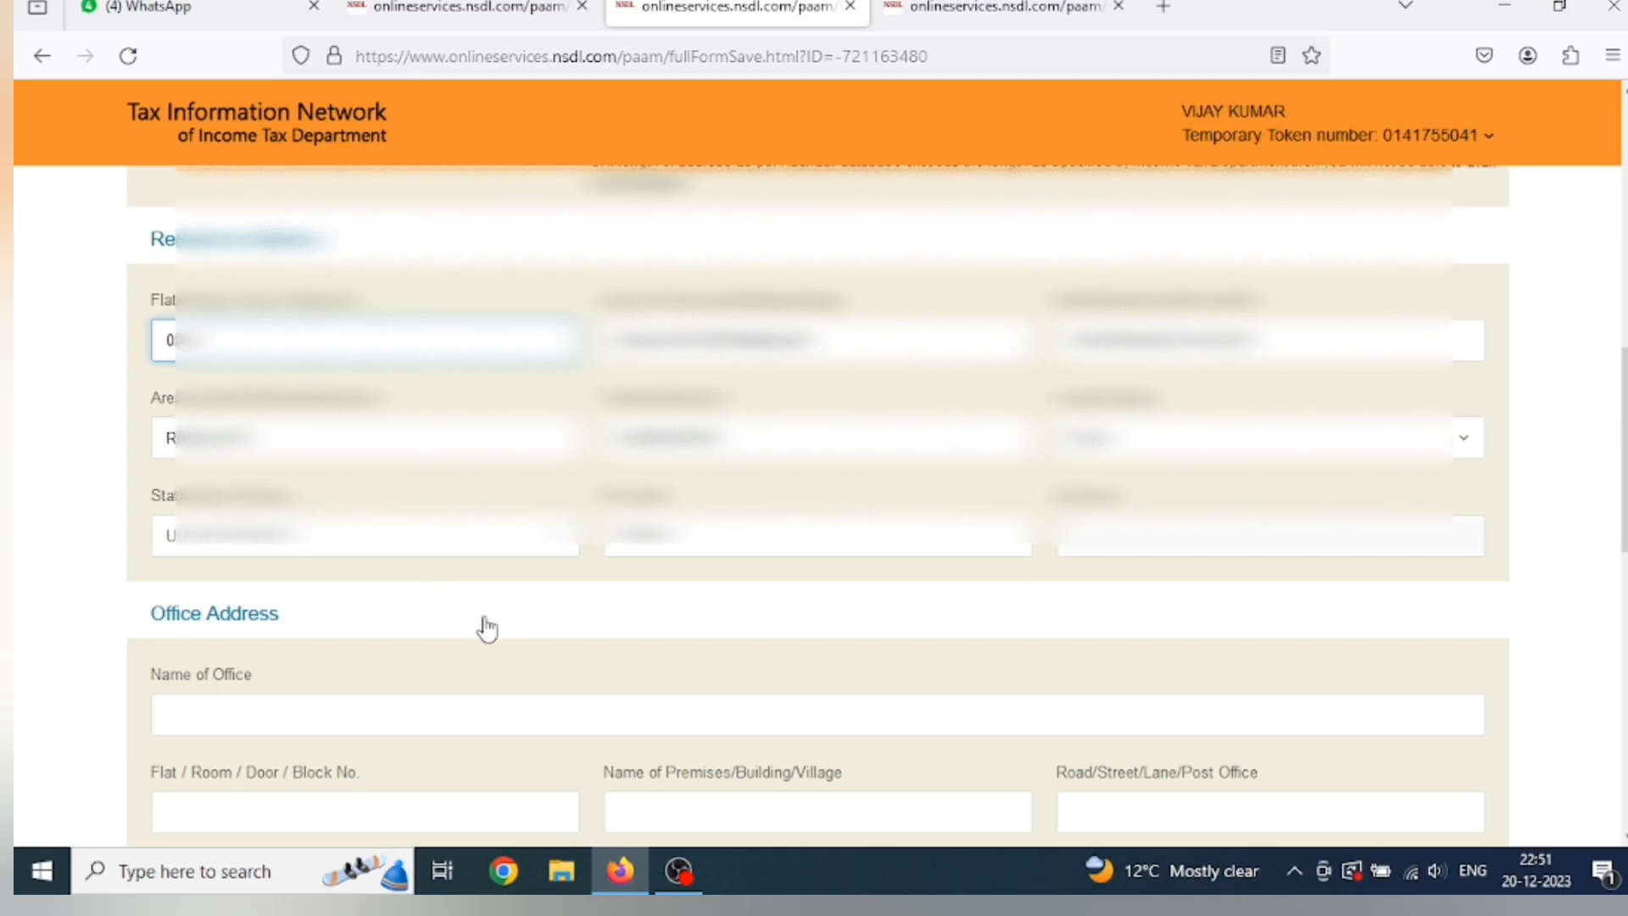
{"action": "scroll", "coordinate": [483, 628], "scroll_direction": "down", "scroll_amount": 2}
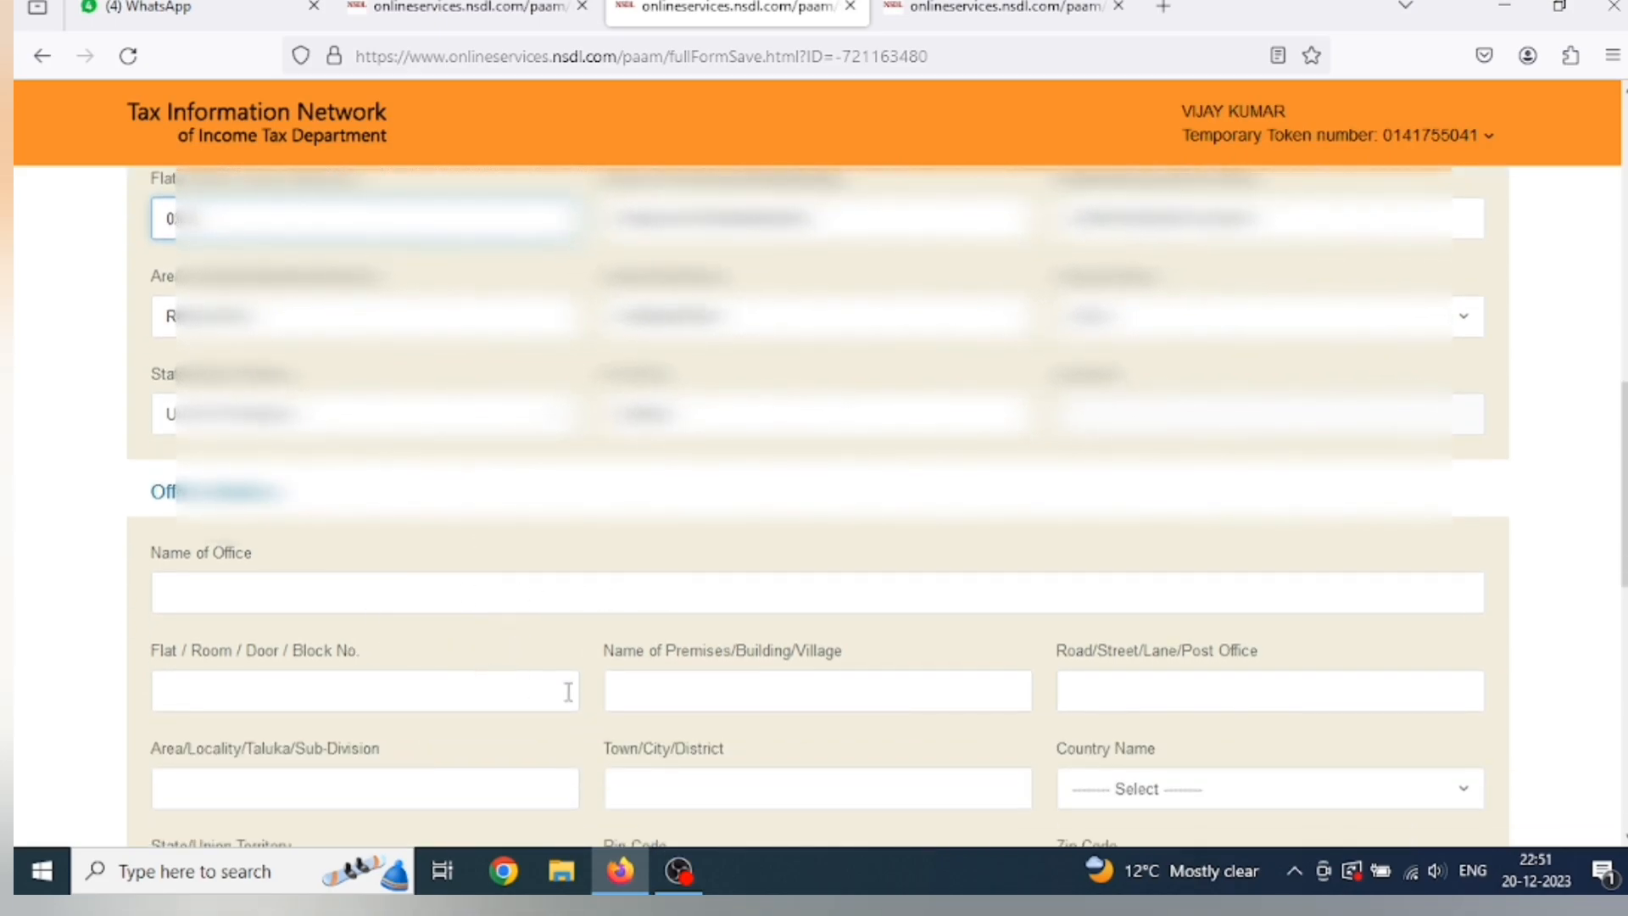
{"action": "scroll", "coordinate": [612, 685], "scroll_direction": "down", "scroll_amount": 3}
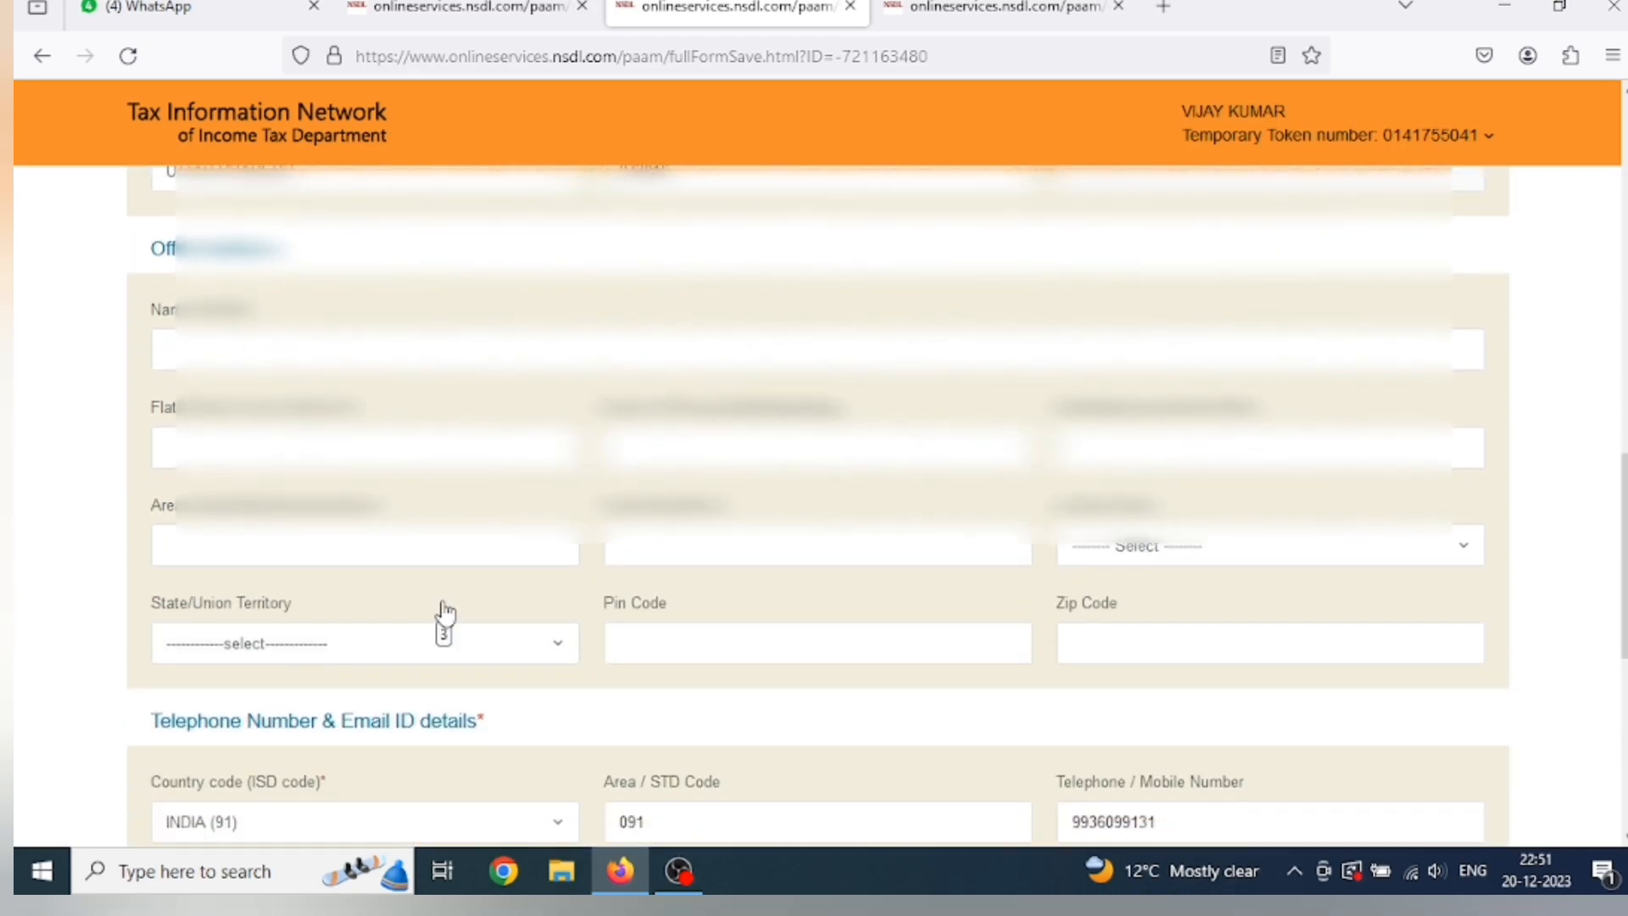
{"action": "scroll", "coordinate": [441, 610], "scroll_direction": "down", "scroll_amount": 3}
{"action": "scroll", "coordinate": [451, 615], "scroll_direction": "down", "scroll_amount": 2}
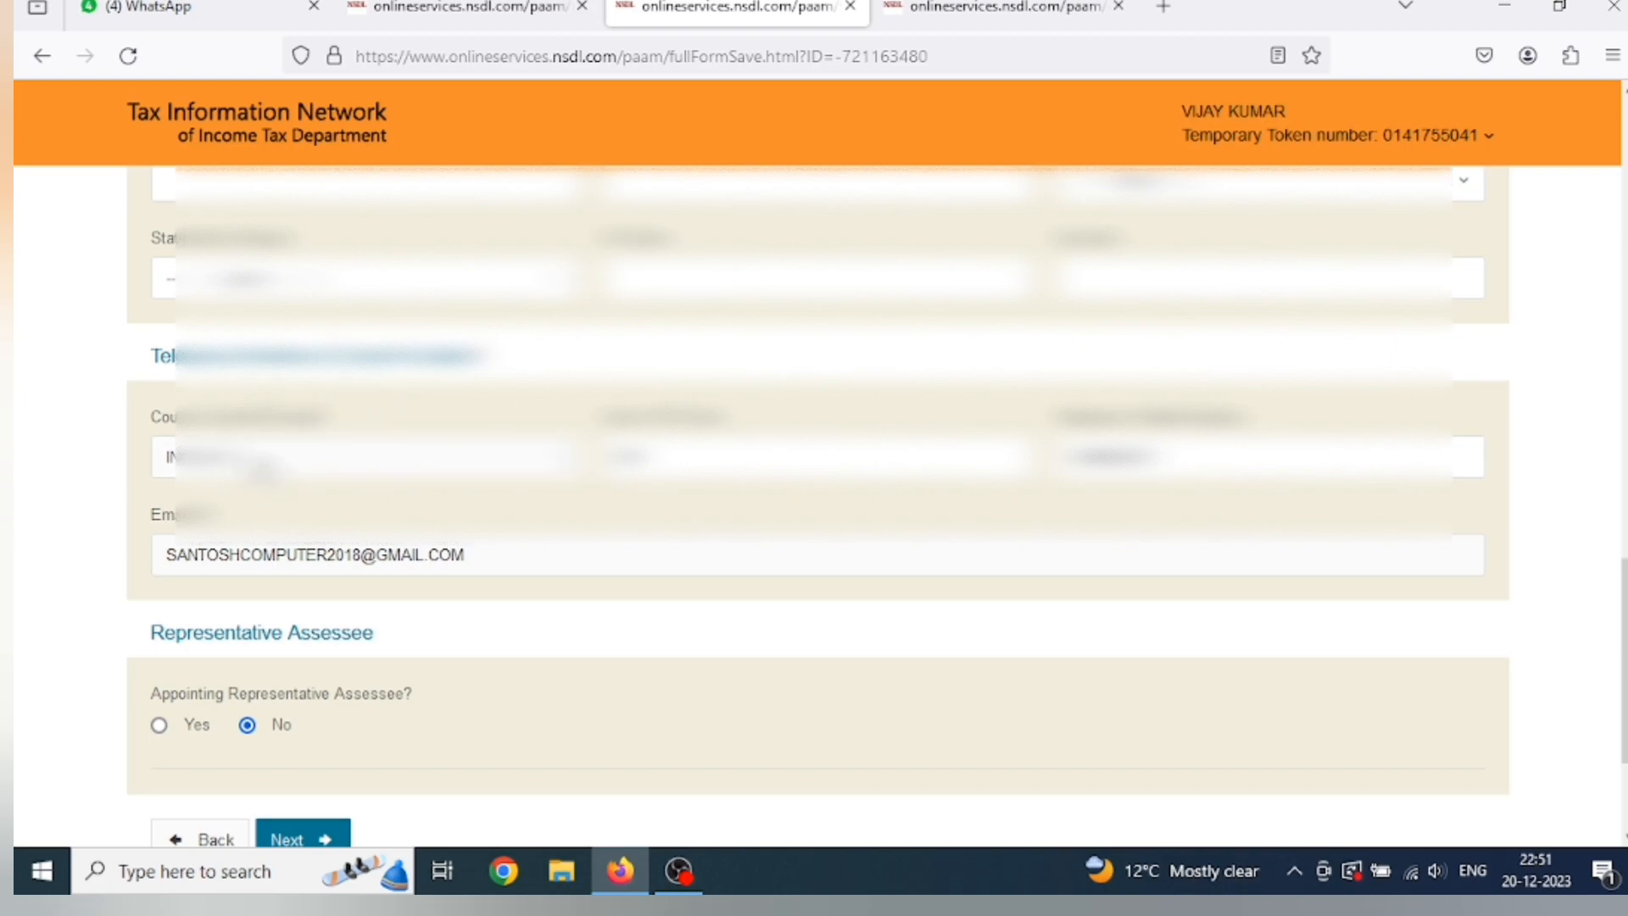
{"action": "left_click", "coordinate": [263, 466]}
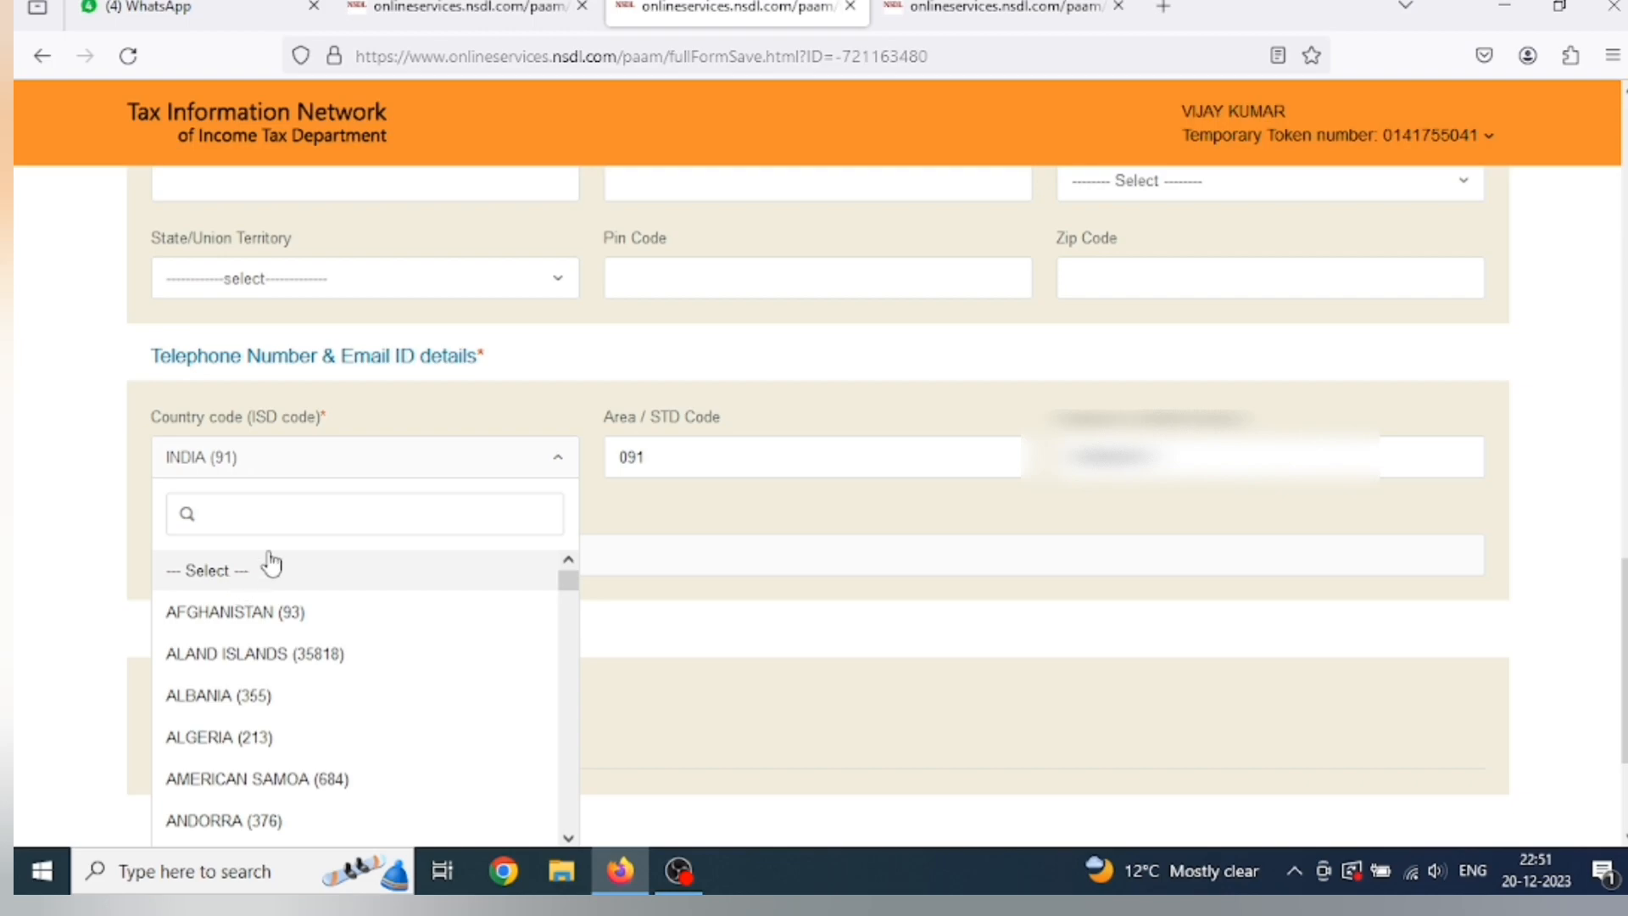
{"action": "left_click", "coordinate": [257, 465]}
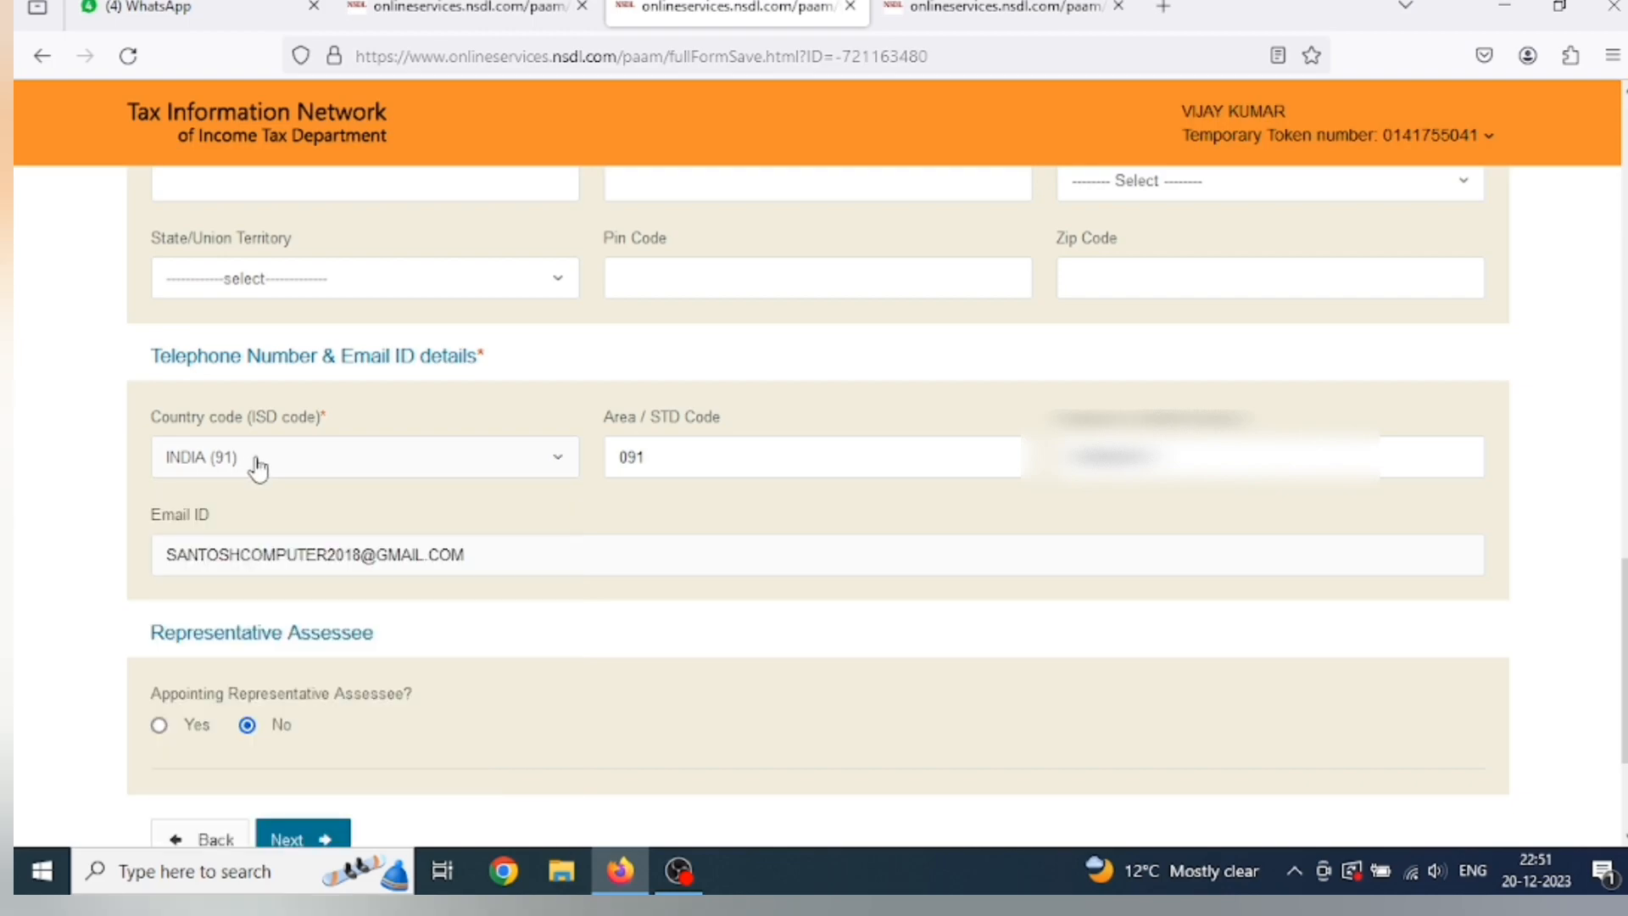
{"action": "left_click", "coordinate": [258, 465]}
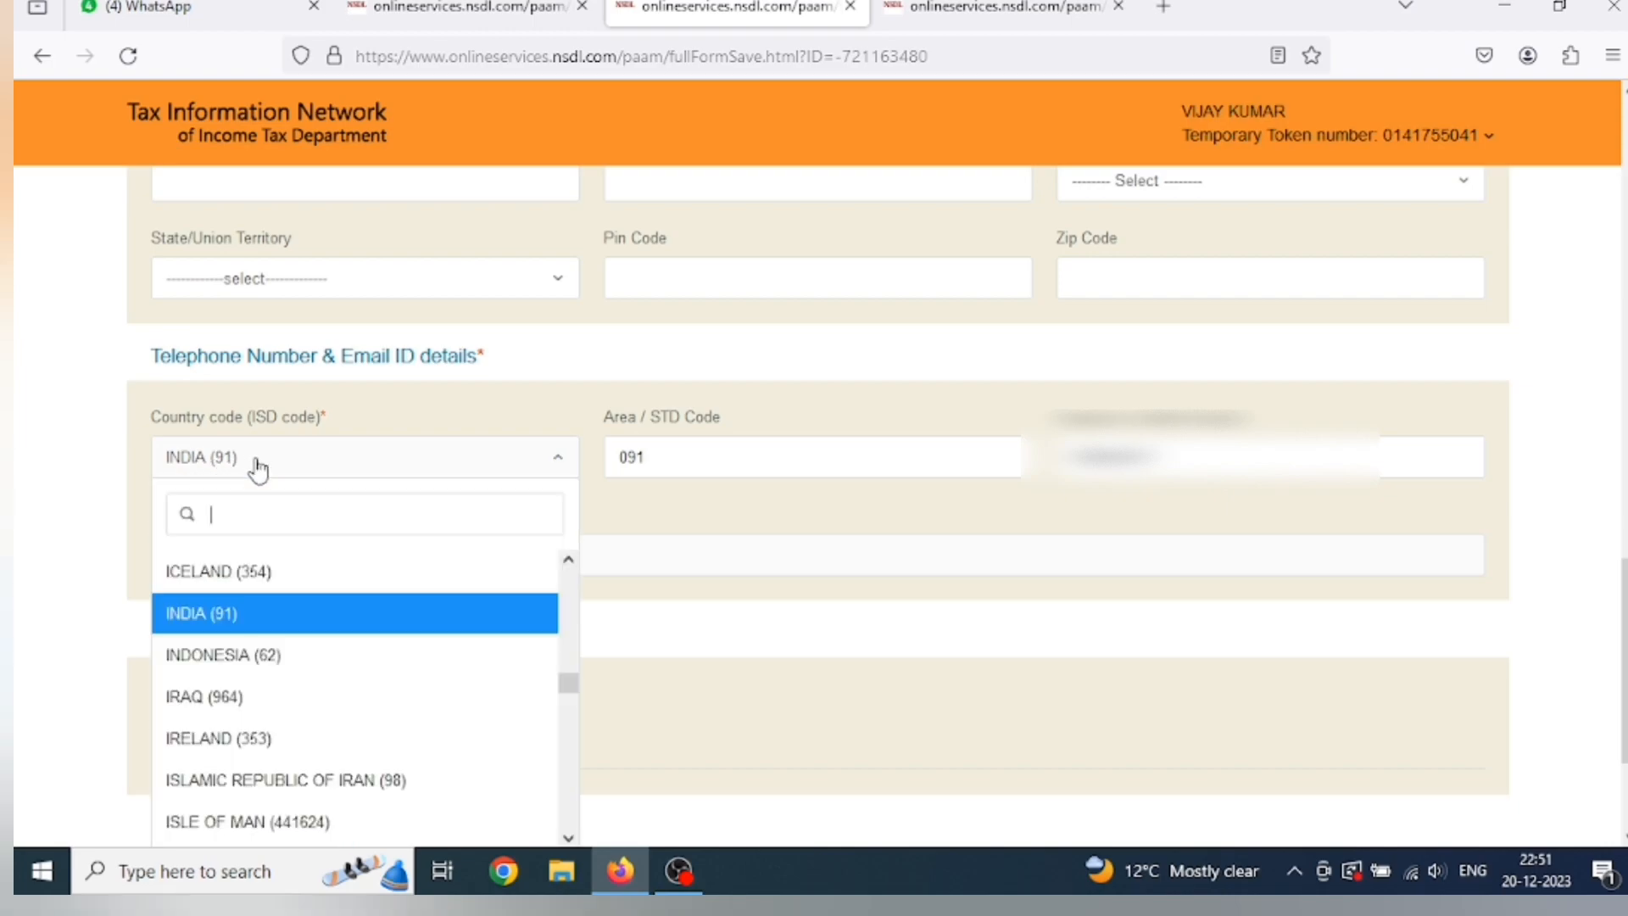
{"action": "scroll", "coordinate": [247, 688], "scroll_direction": "down", "scroll_amount": 2}
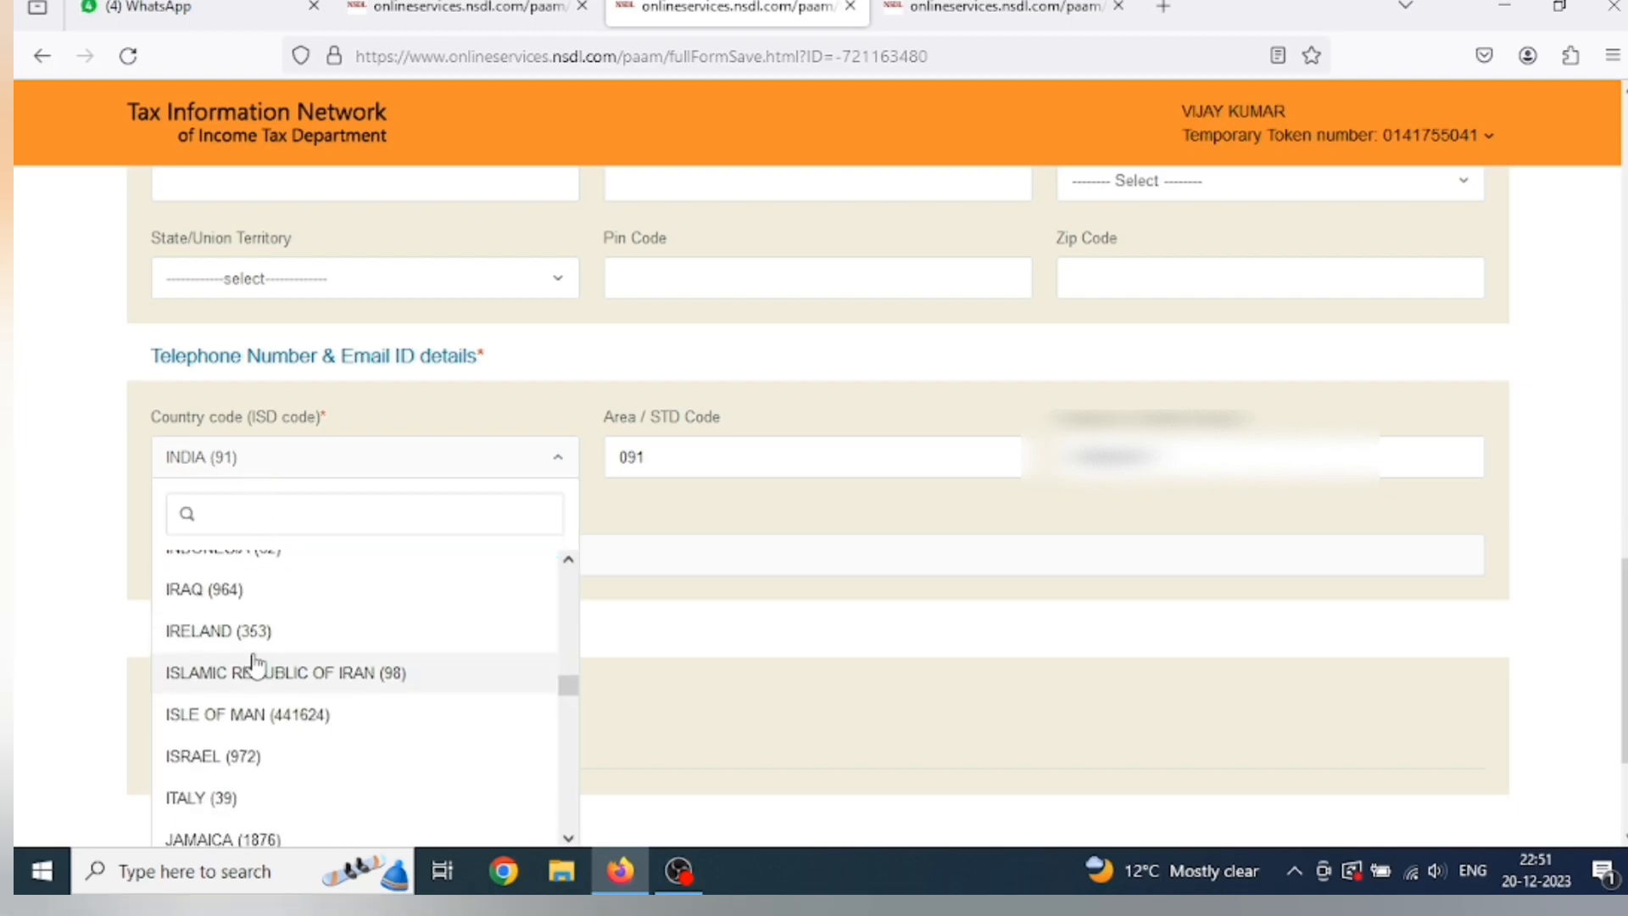
{"action": "scroll", "coordinate": [254, 665], "scroll_direction": "up", "scroll_amount": 2}
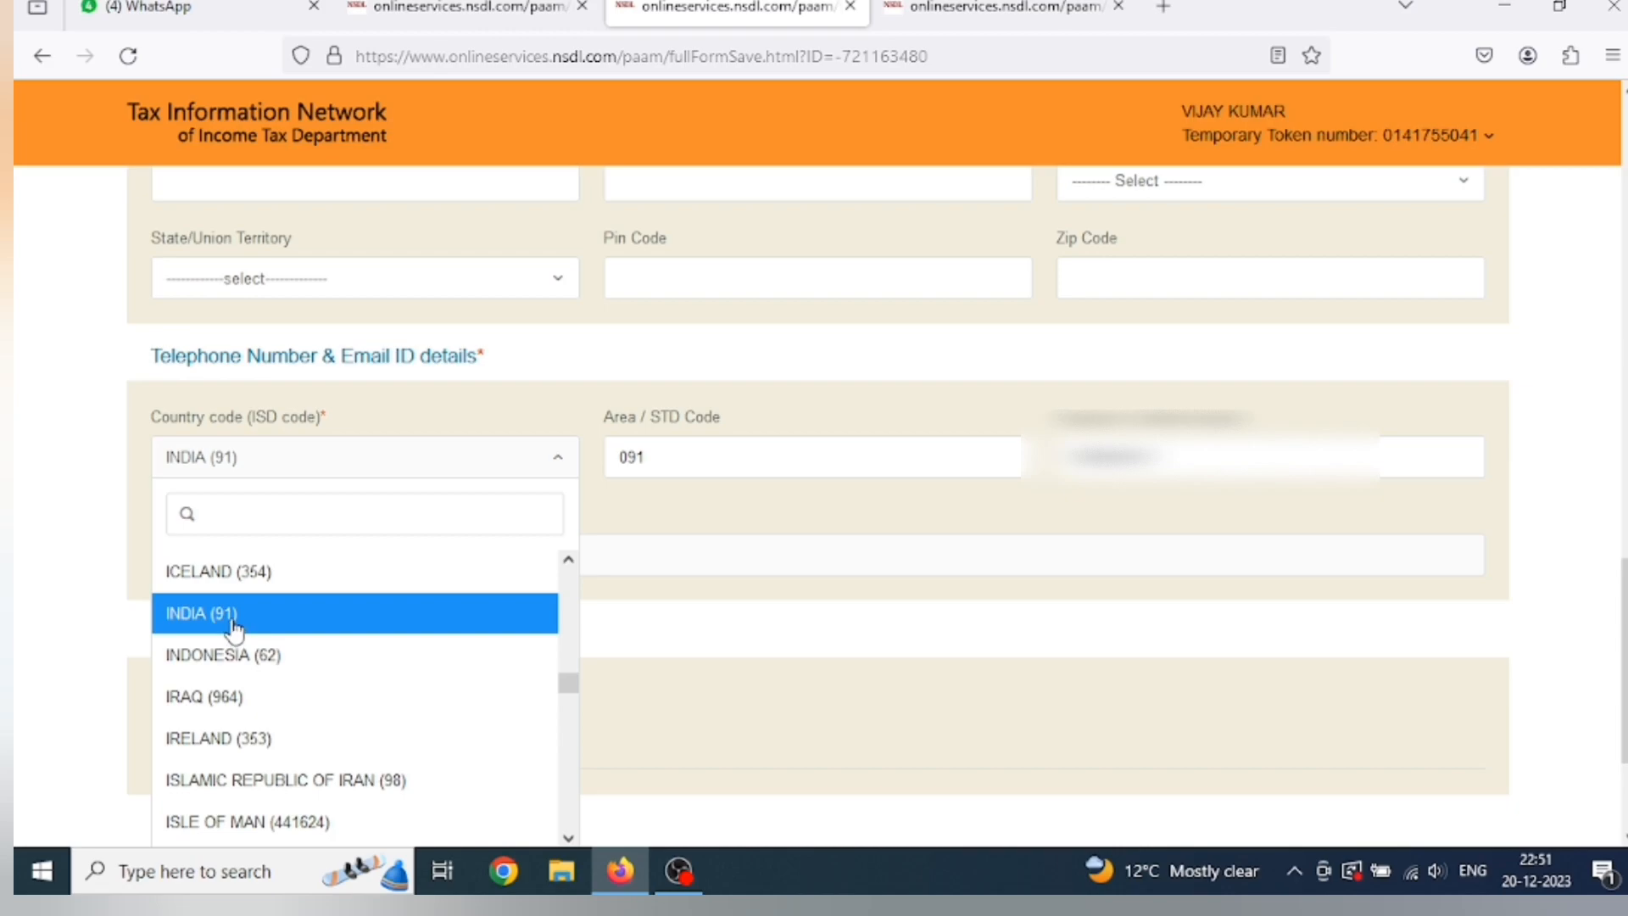
{"action": "left_click", "coordinate": [234, 629]}
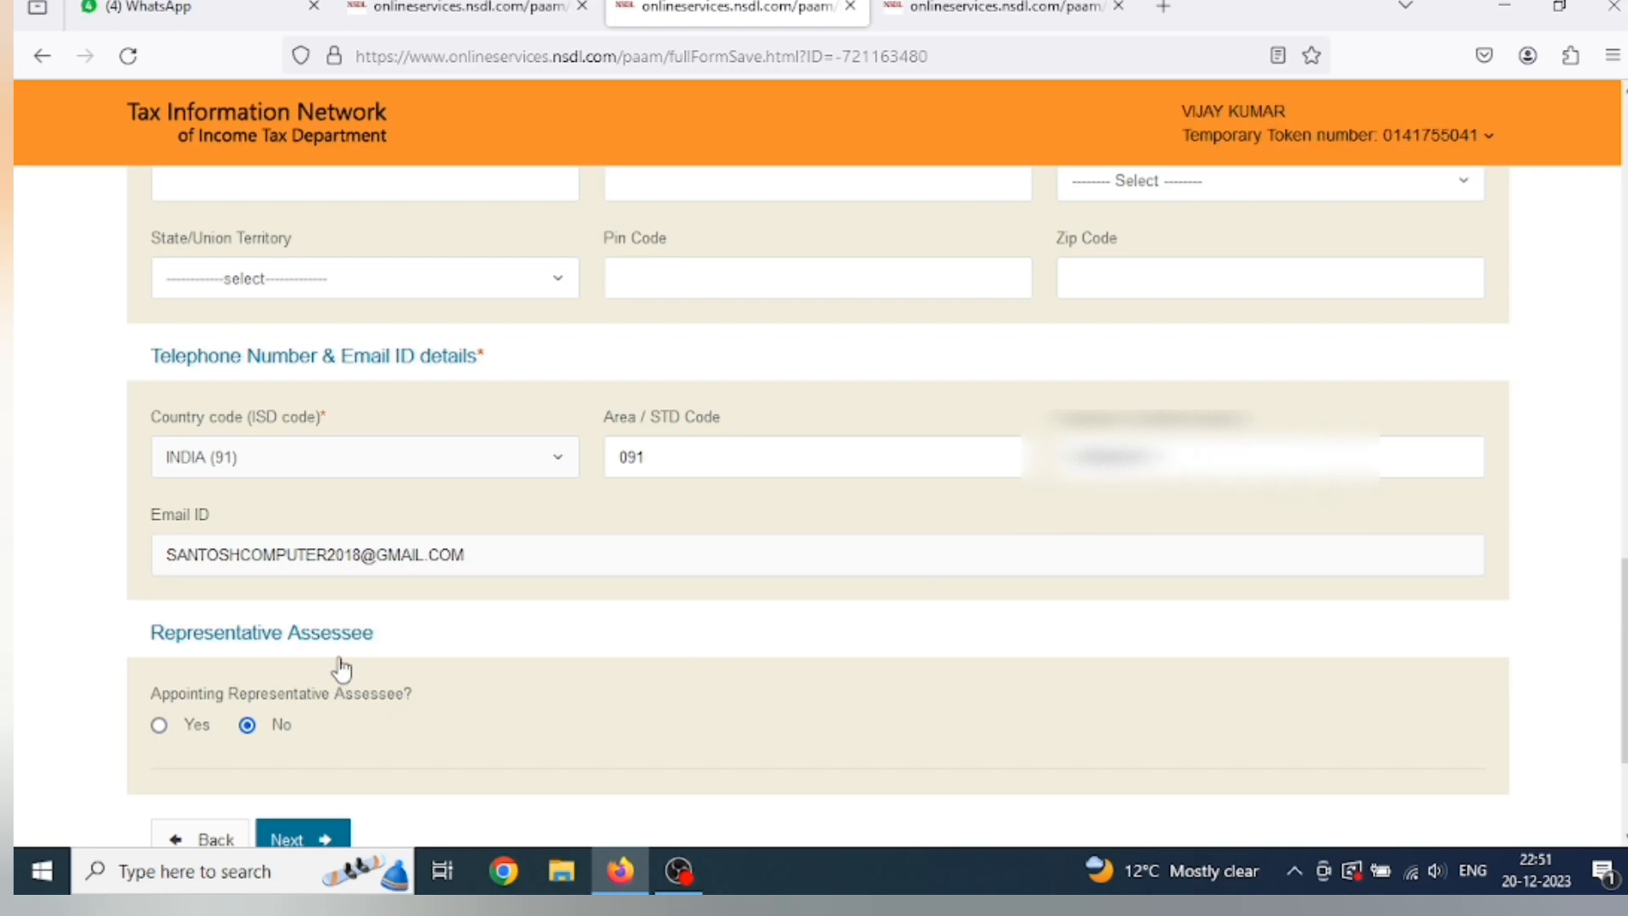
{"action": "scroll", "coordinate": [379, 596], "scroll_direction": "down", "scroll_amount": 2}
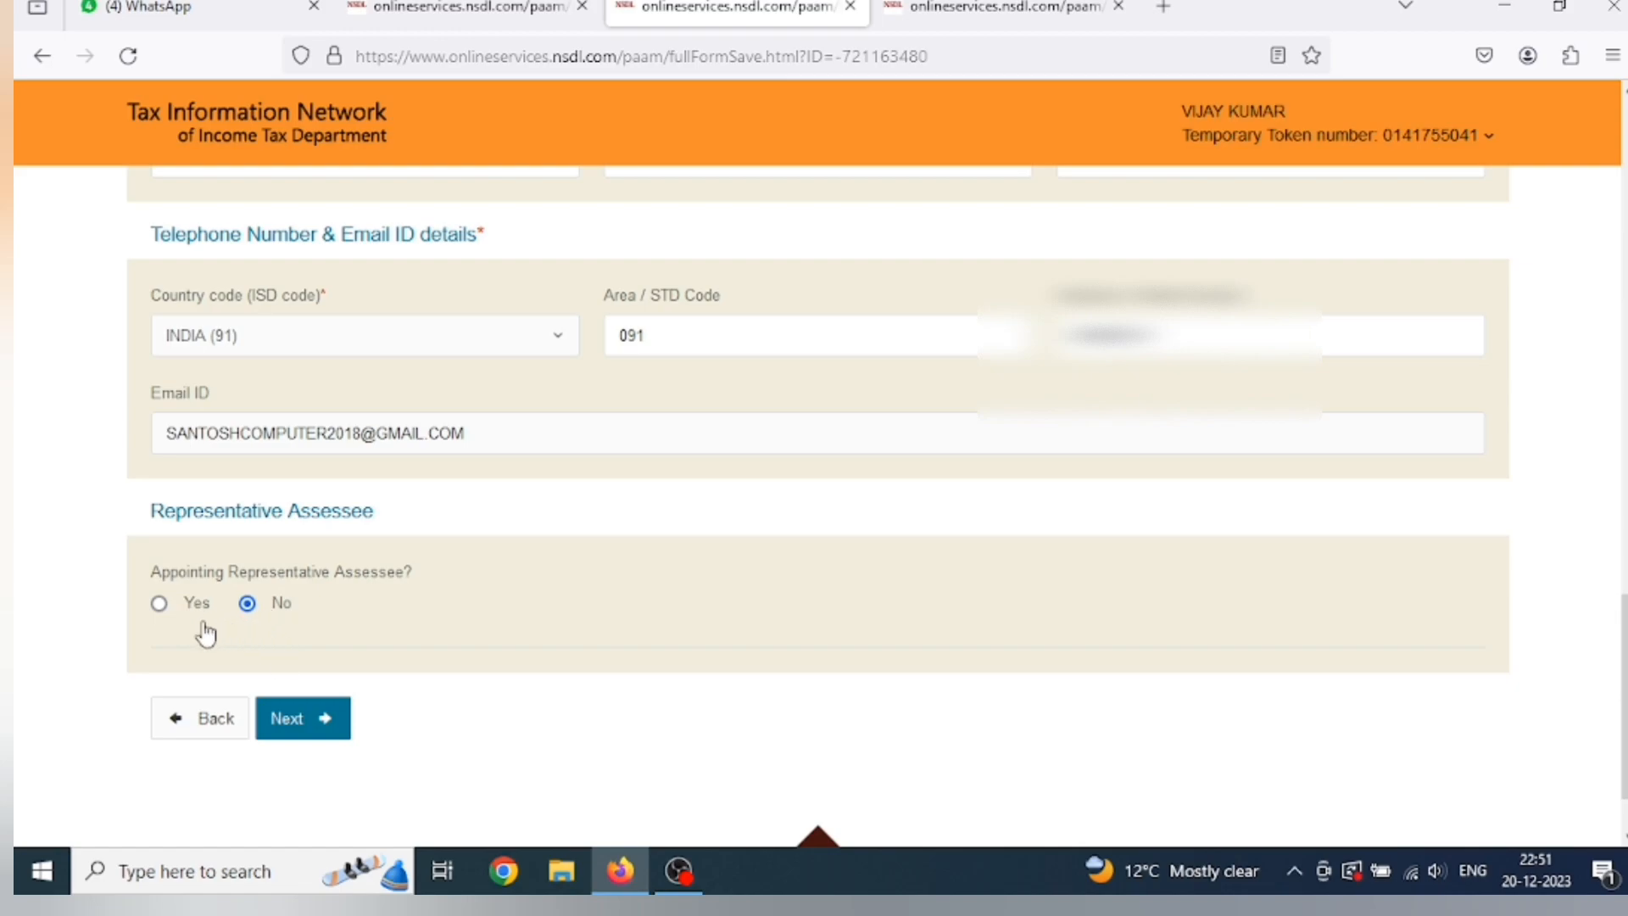
Save contact details and choose the AO code lookup for Indian citizens.
{"action": "left_click", "coordinate": [307, 726]}
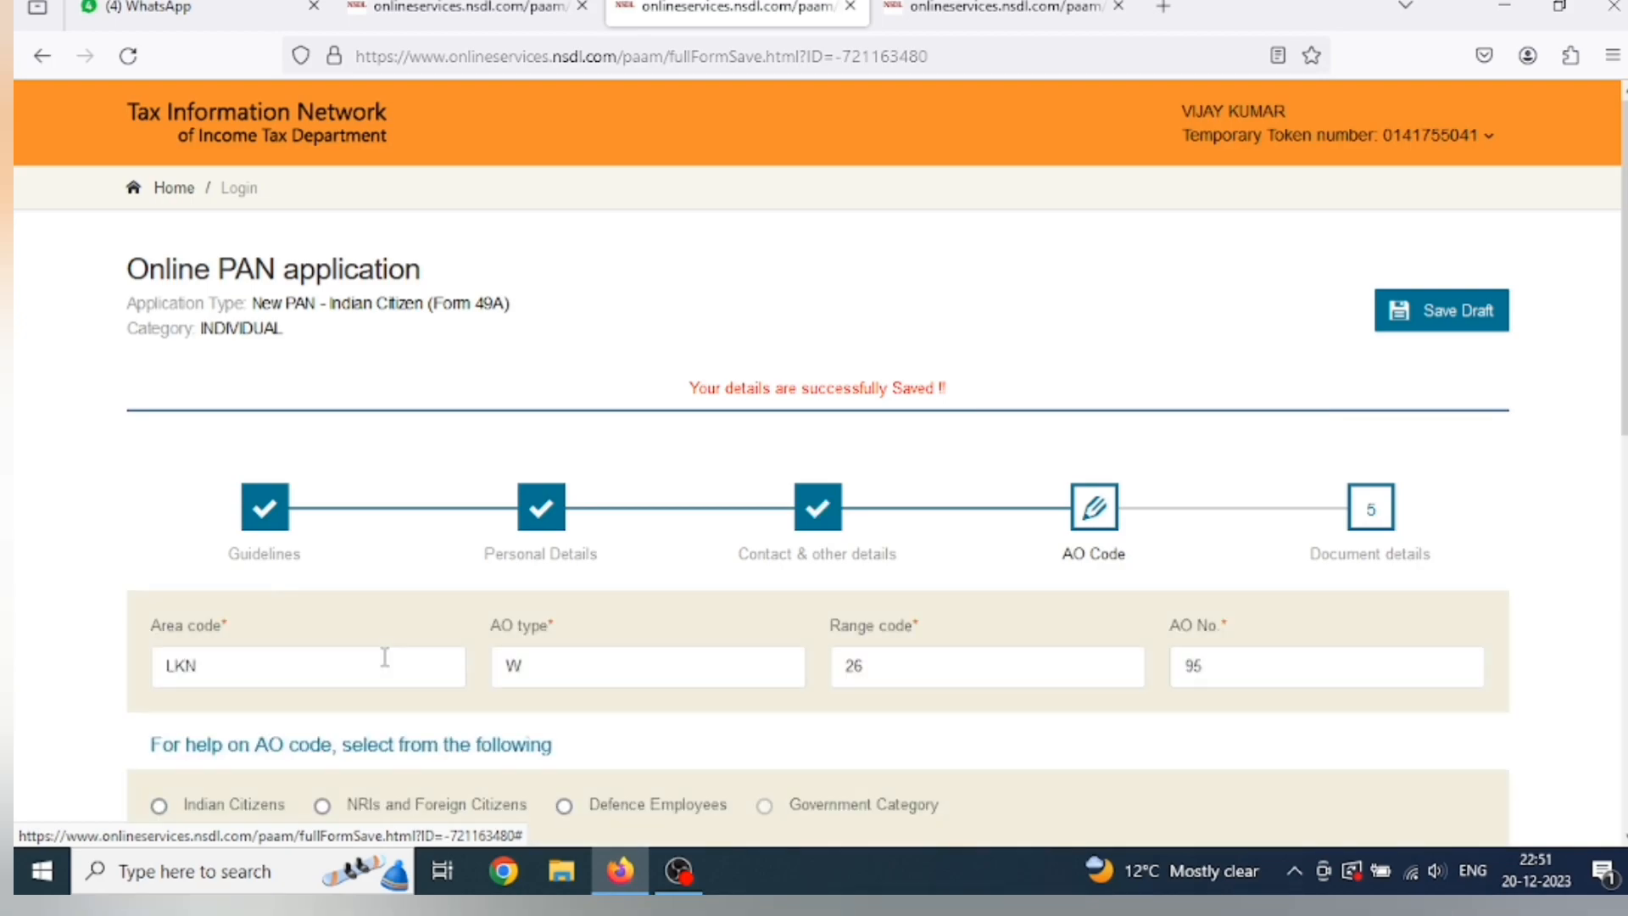
{"action": "scroll", "coordinate": [390, 636], "scroll_direction": "down", "scroll_amount": 2}
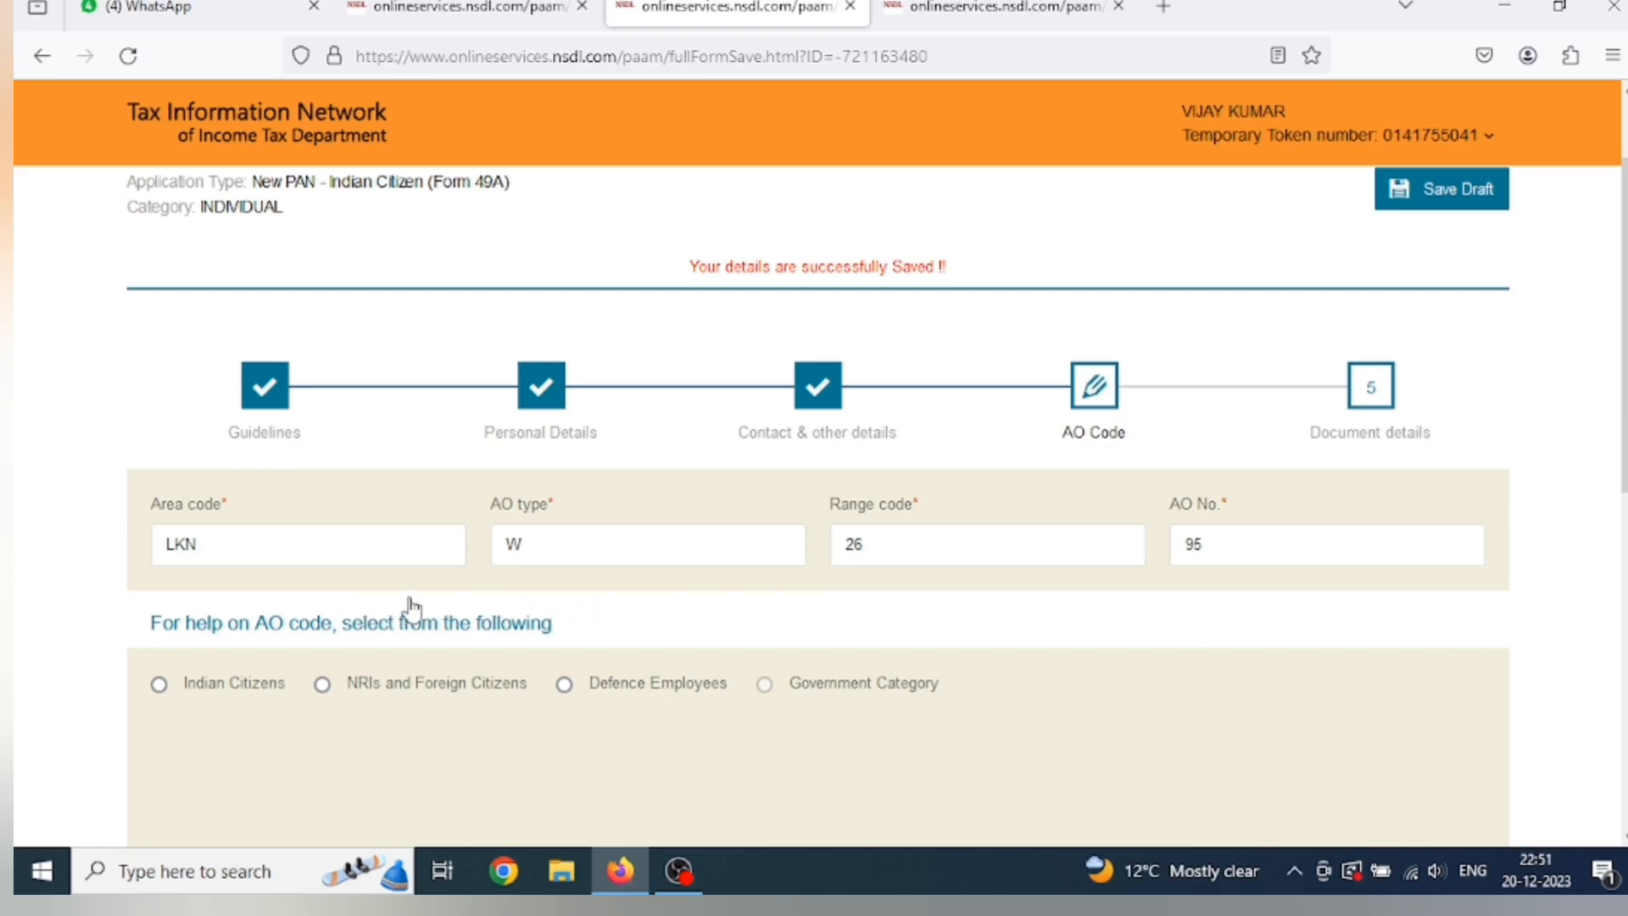
{"action": "scroll", "coordinate": [413, 608], "scroll_direction": "down", "scroll_amount": 3}
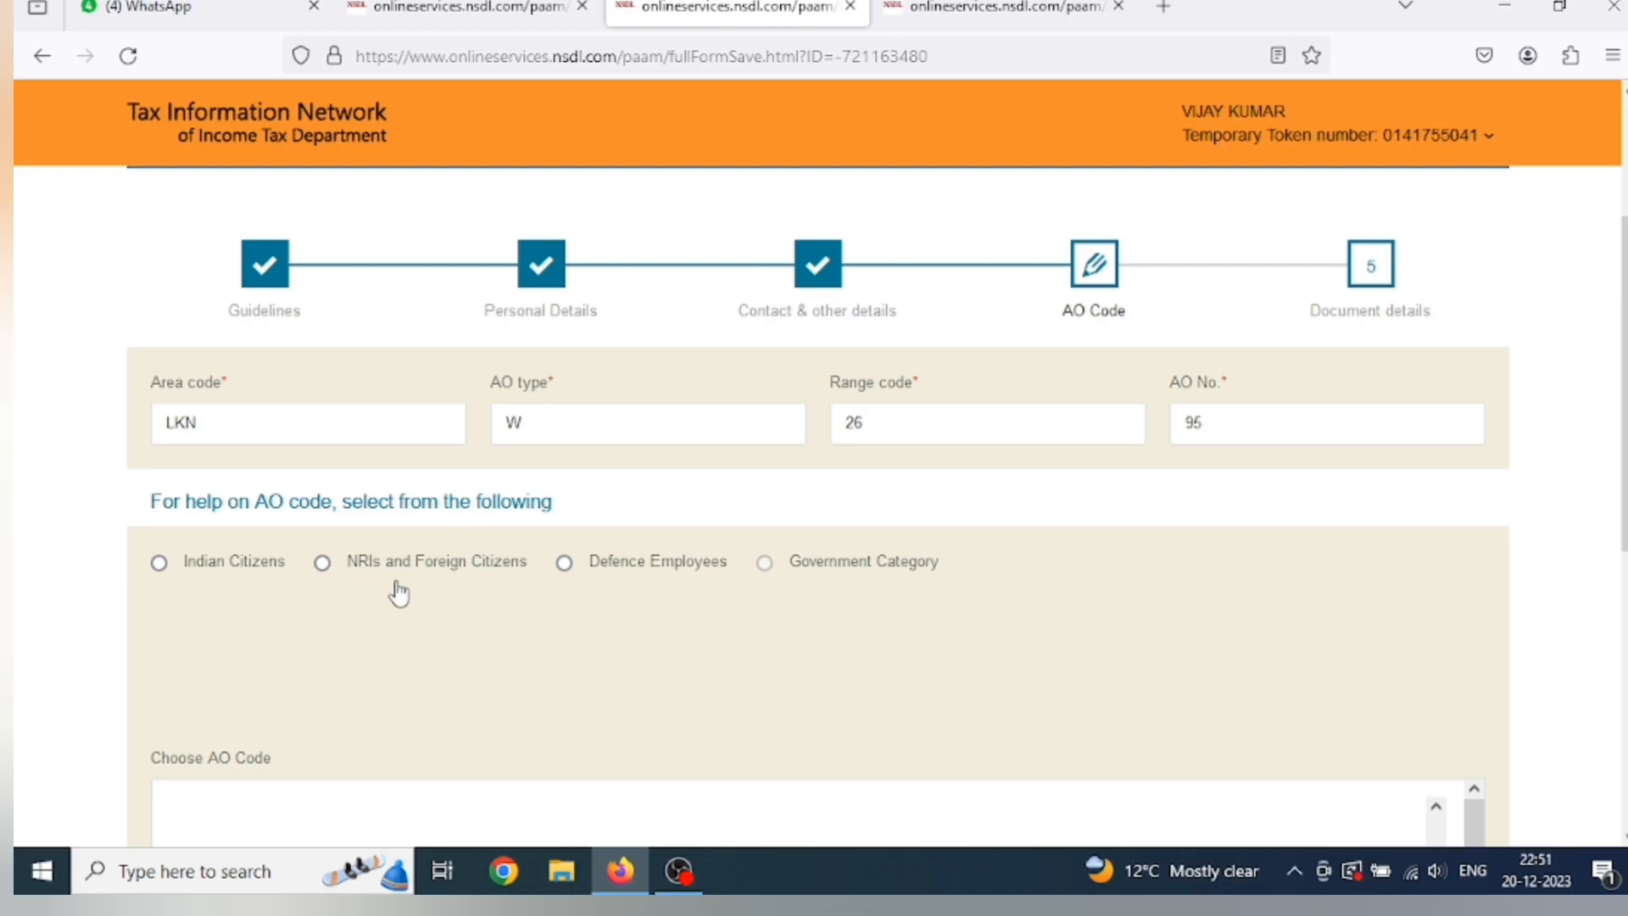
{"action": "left_click", "coordinate": [161, 568]}
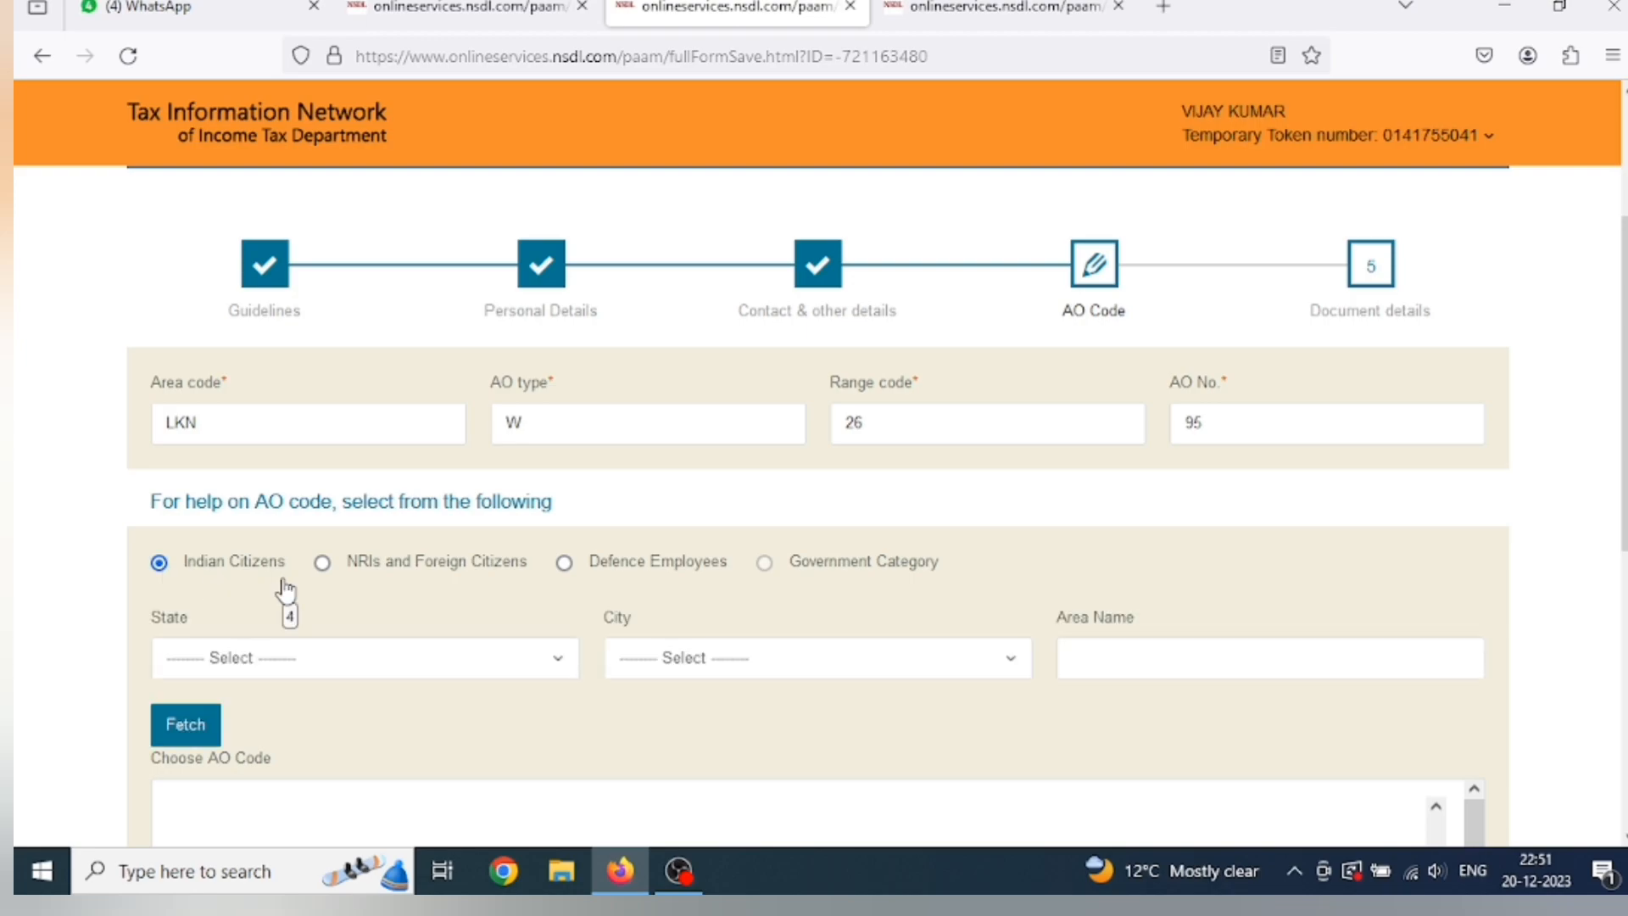
{"action": "scroll", "coordinate": [284, 592], "scroll_direction": "down", "scroll_amount": 2}
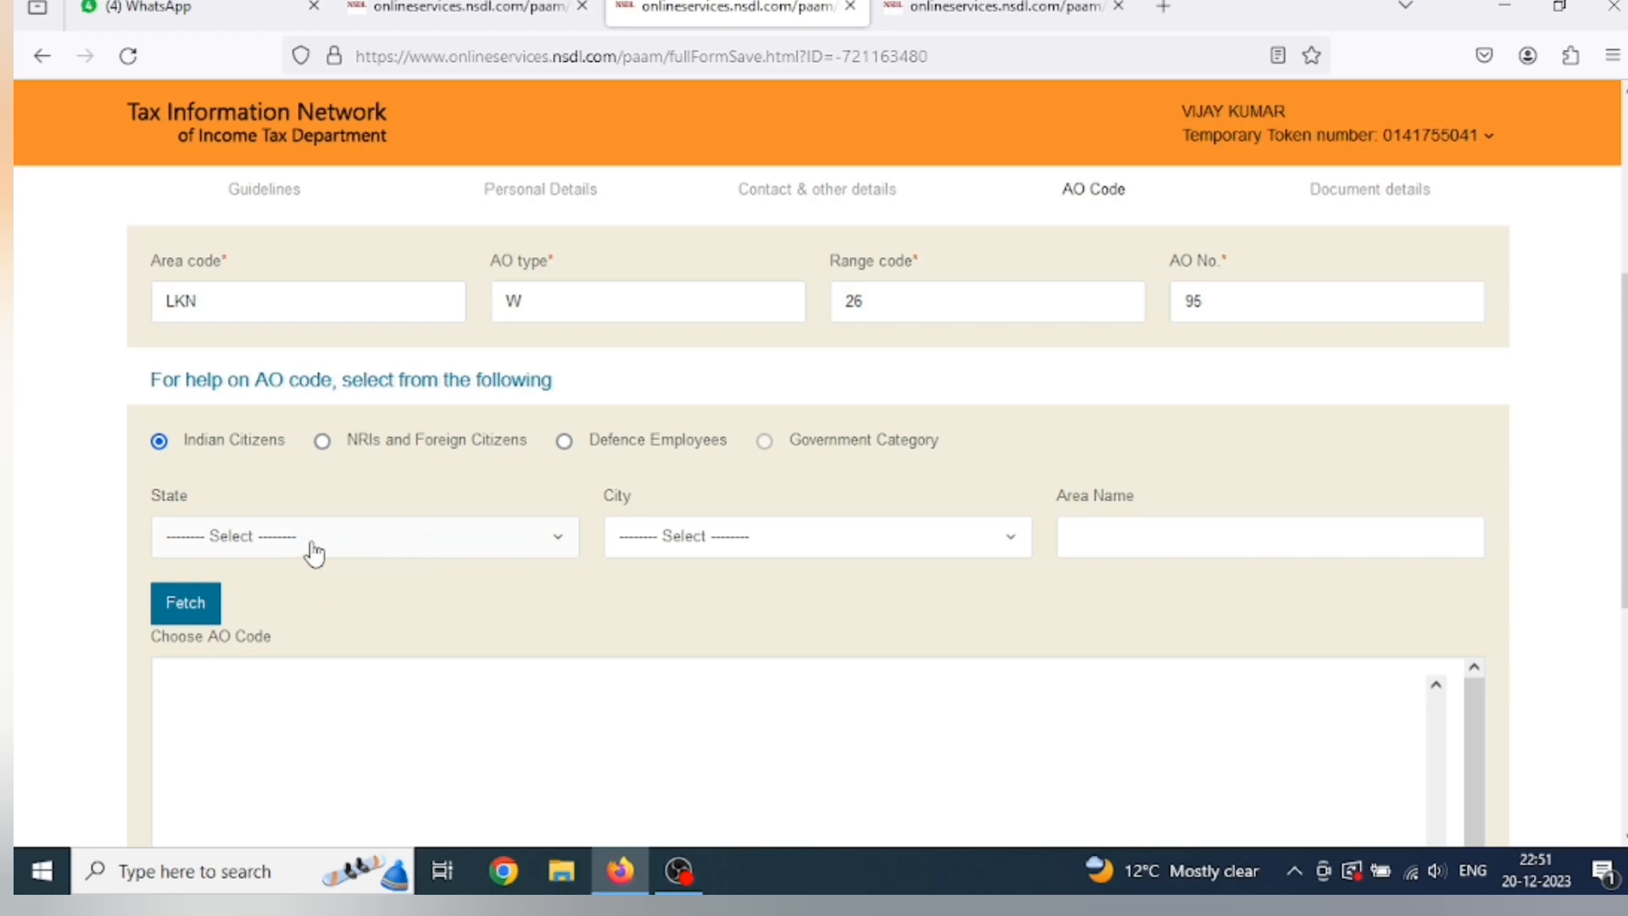
Choose UTTAR PRADESH as the state and GORAKHPUR as the city for the AO lookup.
{"action": "left_click", "coordinate": [314, 553]}
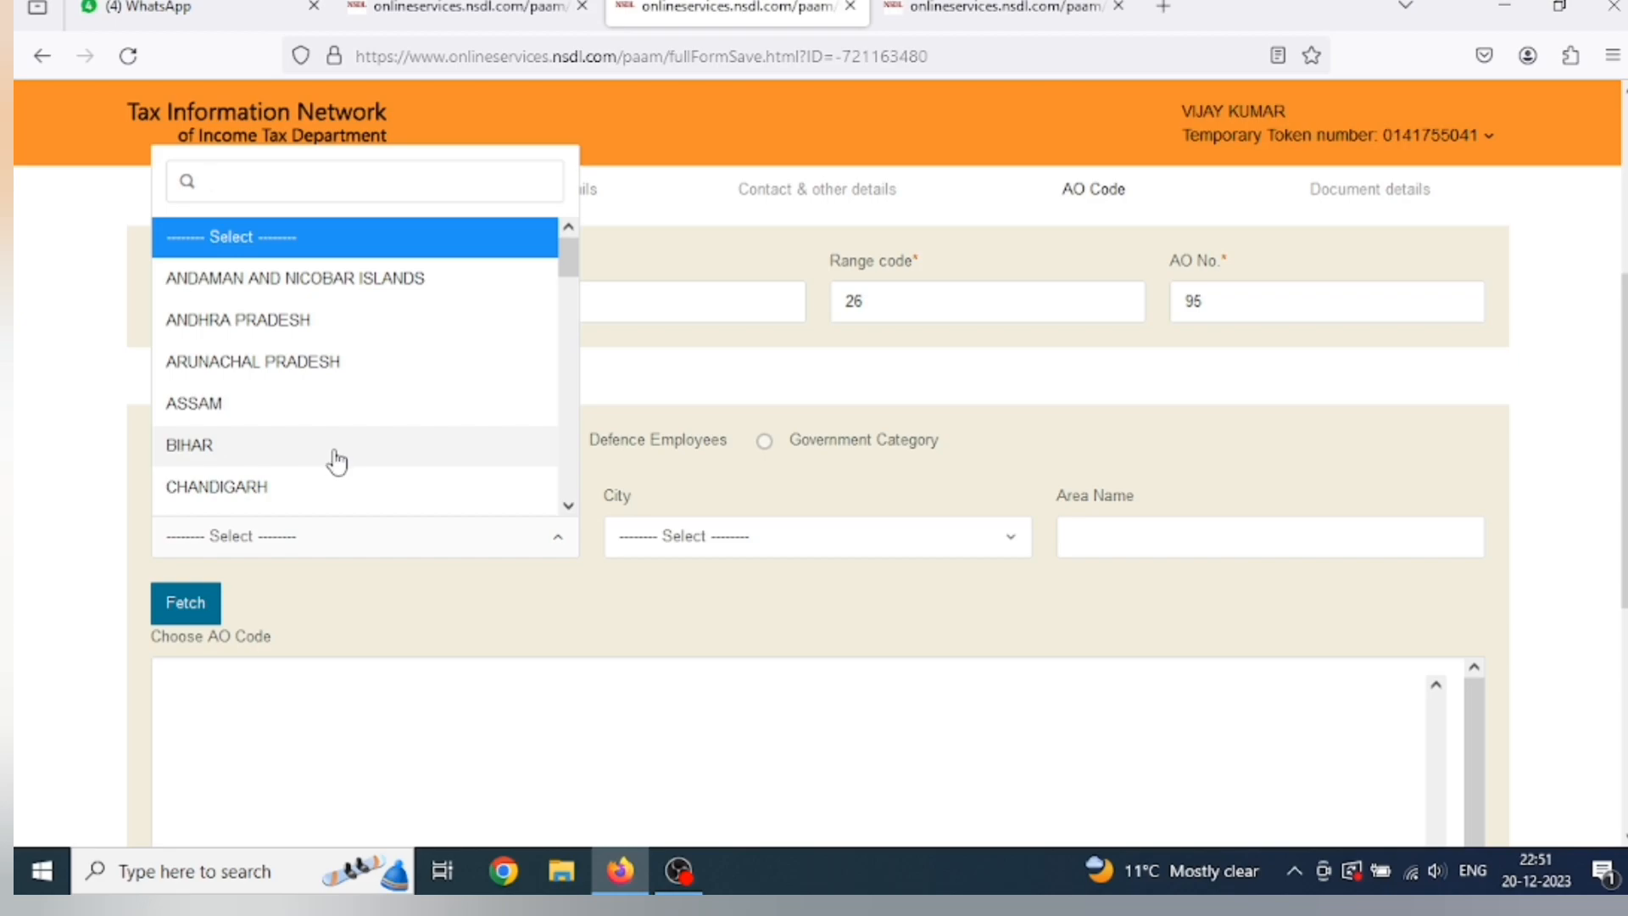
{"action": "type", "text": "utt"}
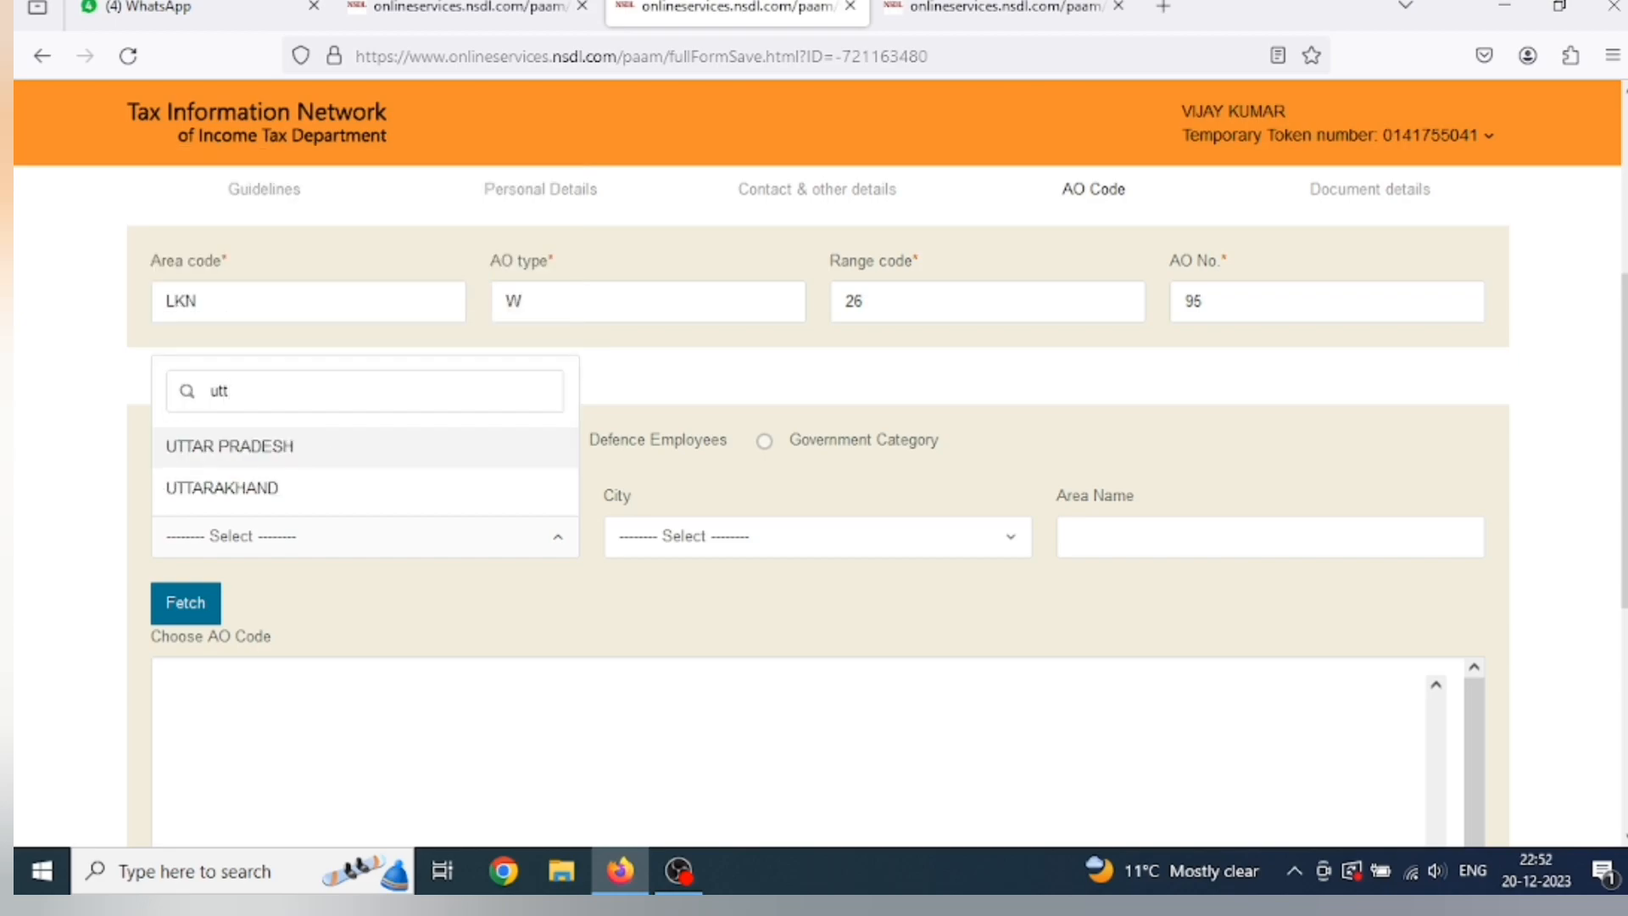
{"action": "left_click", "coordinate": [296, 461]}
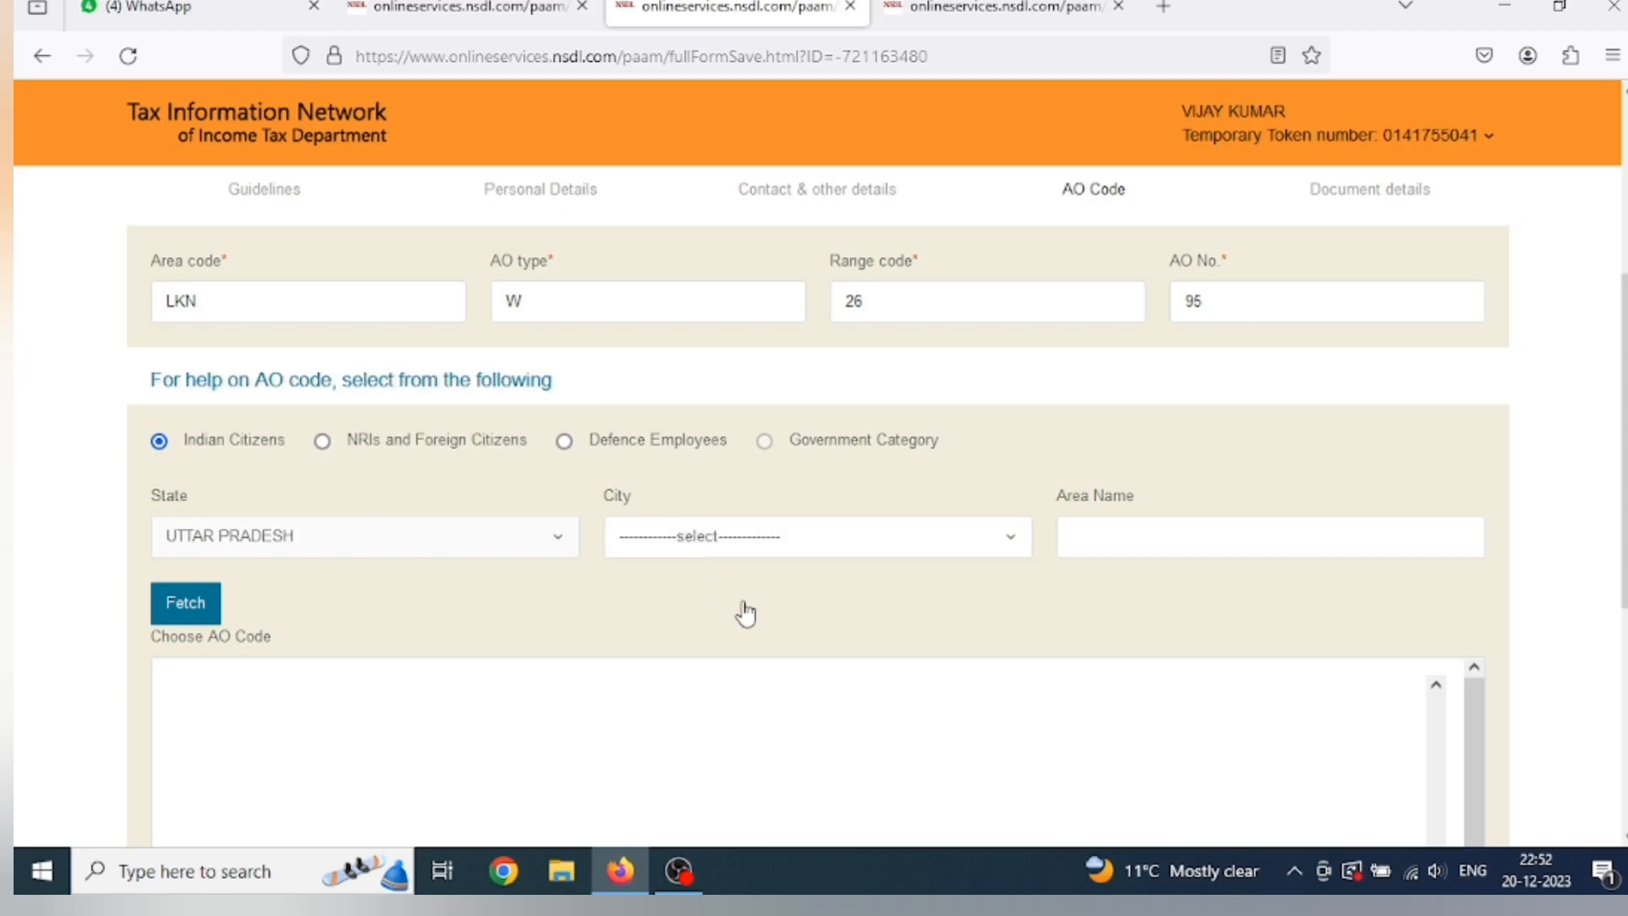
{"action": "left_click", "coordinate": [732, 547]}
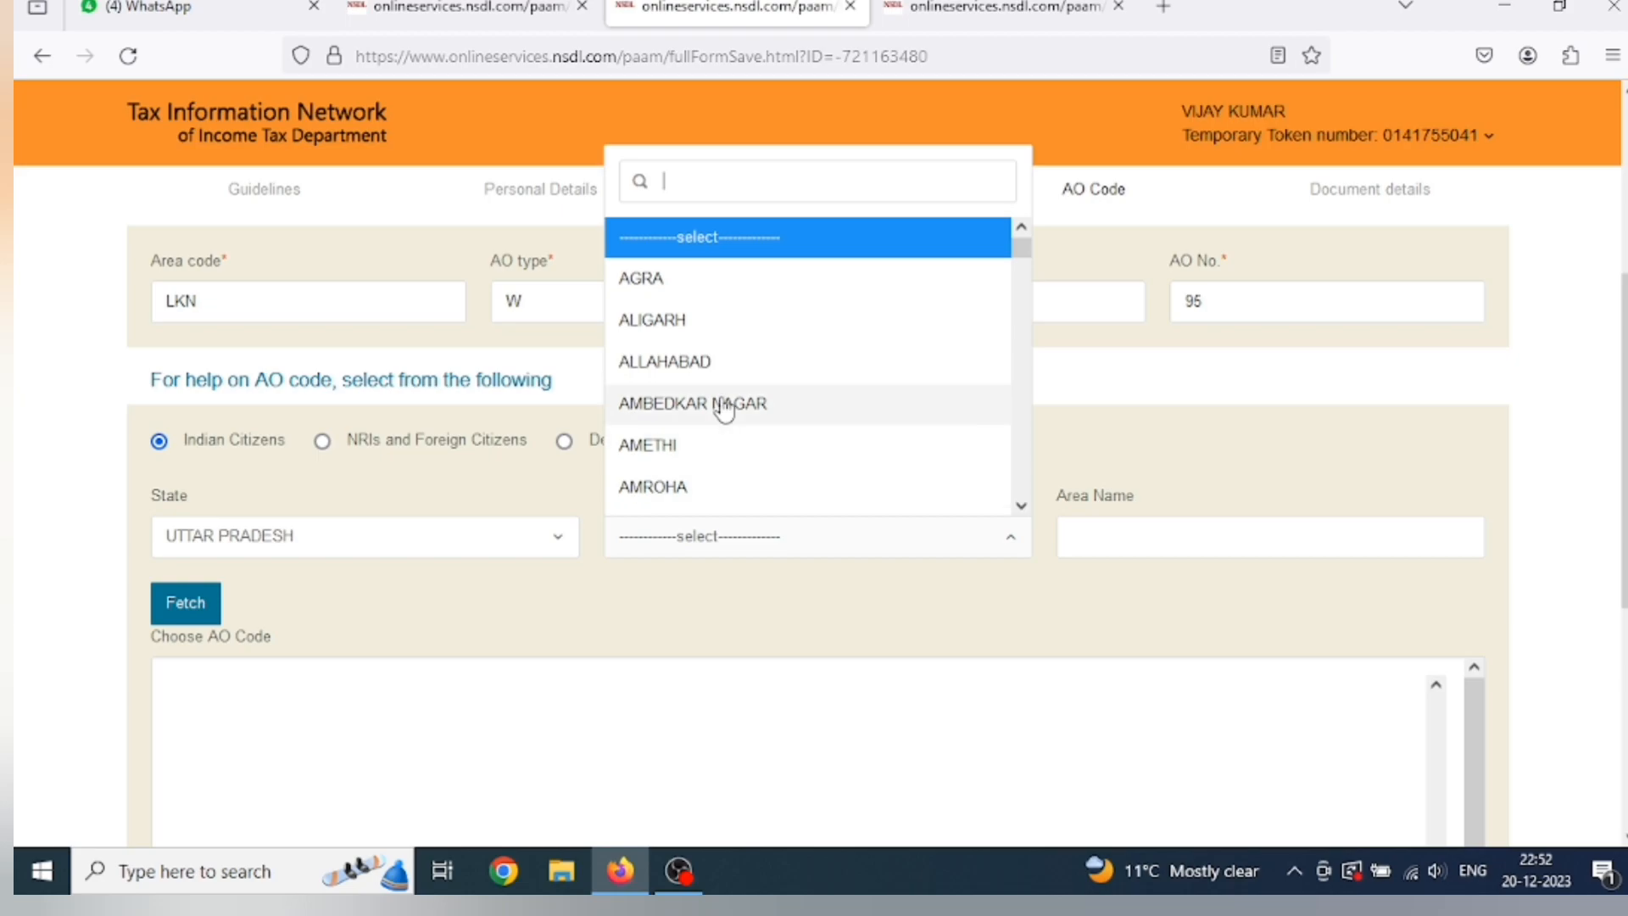
{"action": "type", "text": "g"}
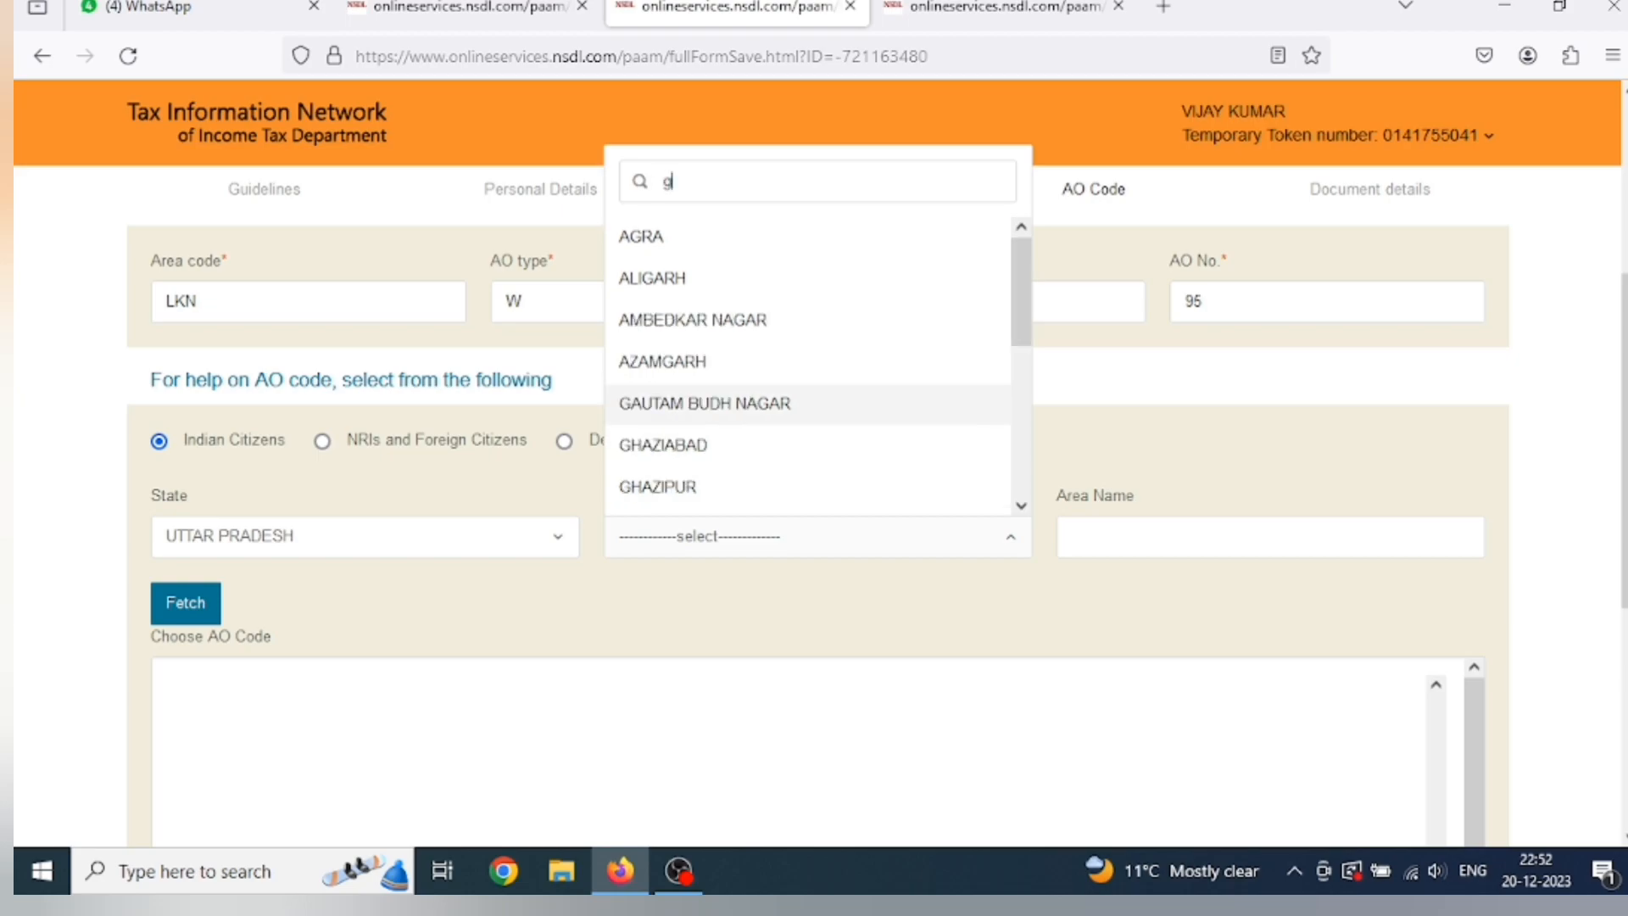
{"action": "type", "text": "ora"}
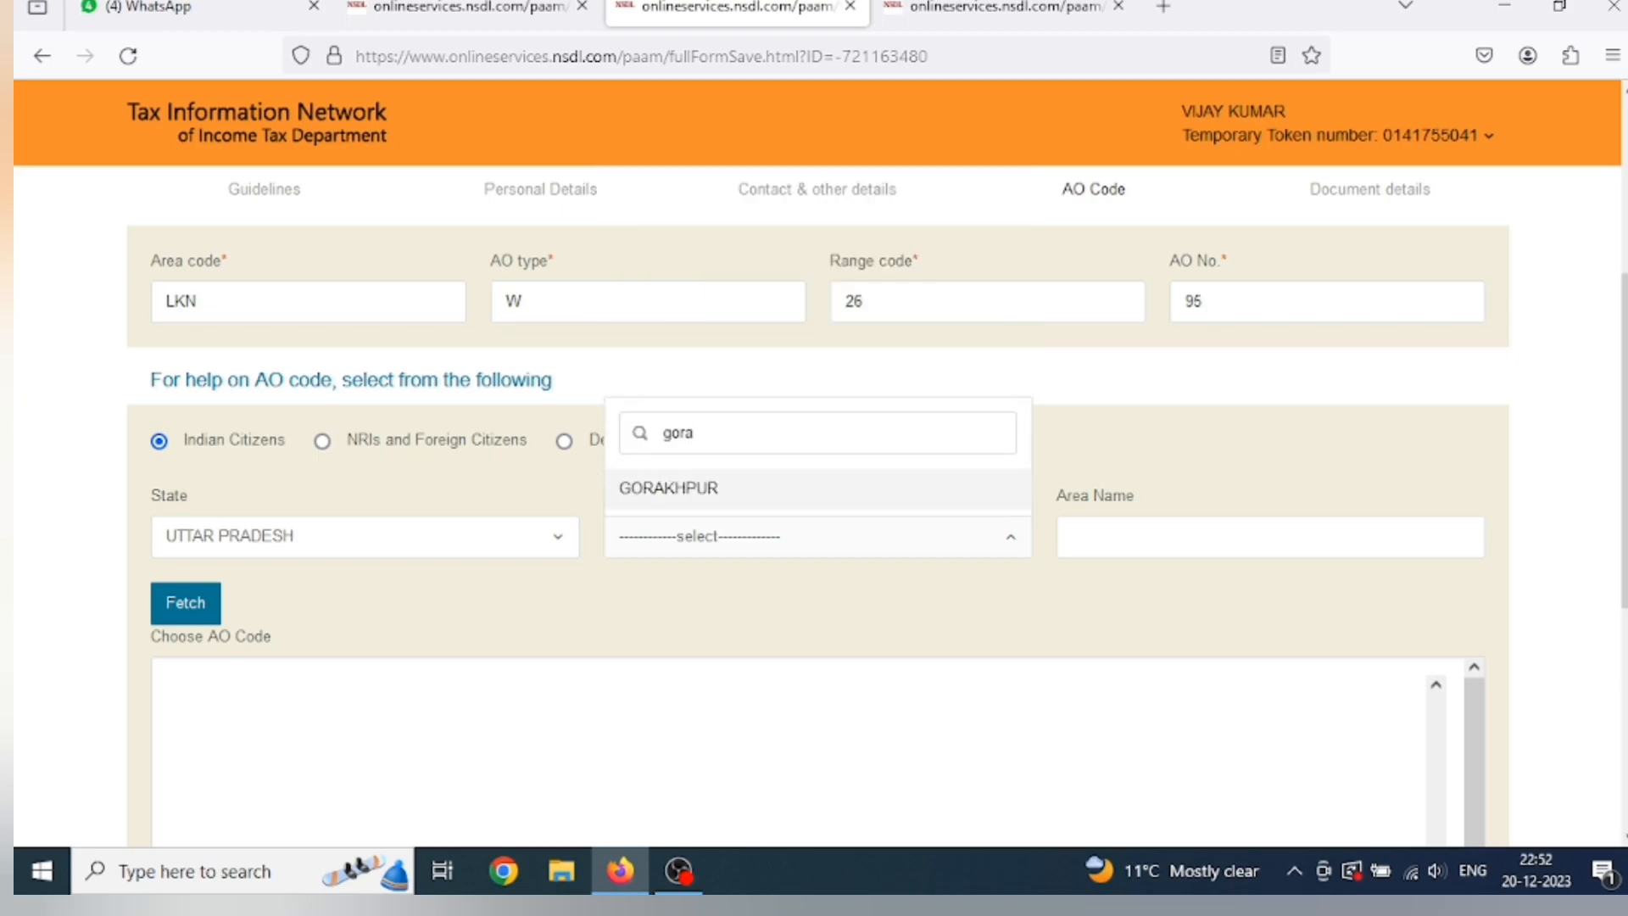
{"action": "left_click", "coordinate": [686, 492]}
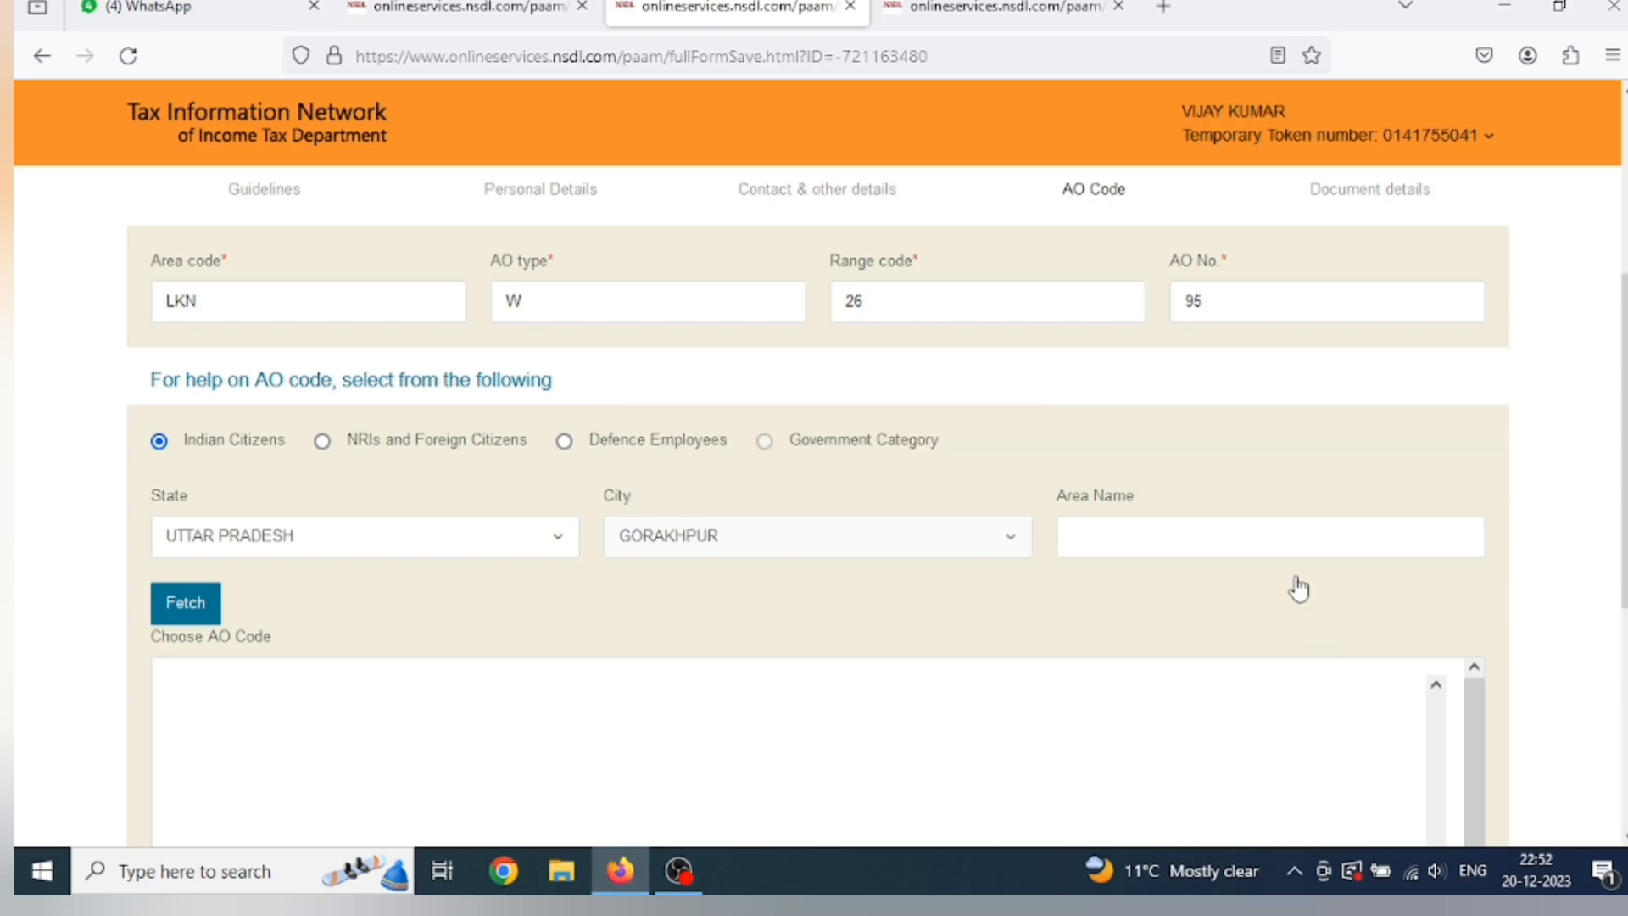
Enter the area name, fetch its AO code and save the AO Code step.
{"action": "left_click", "coordinate": [1173, 544]}
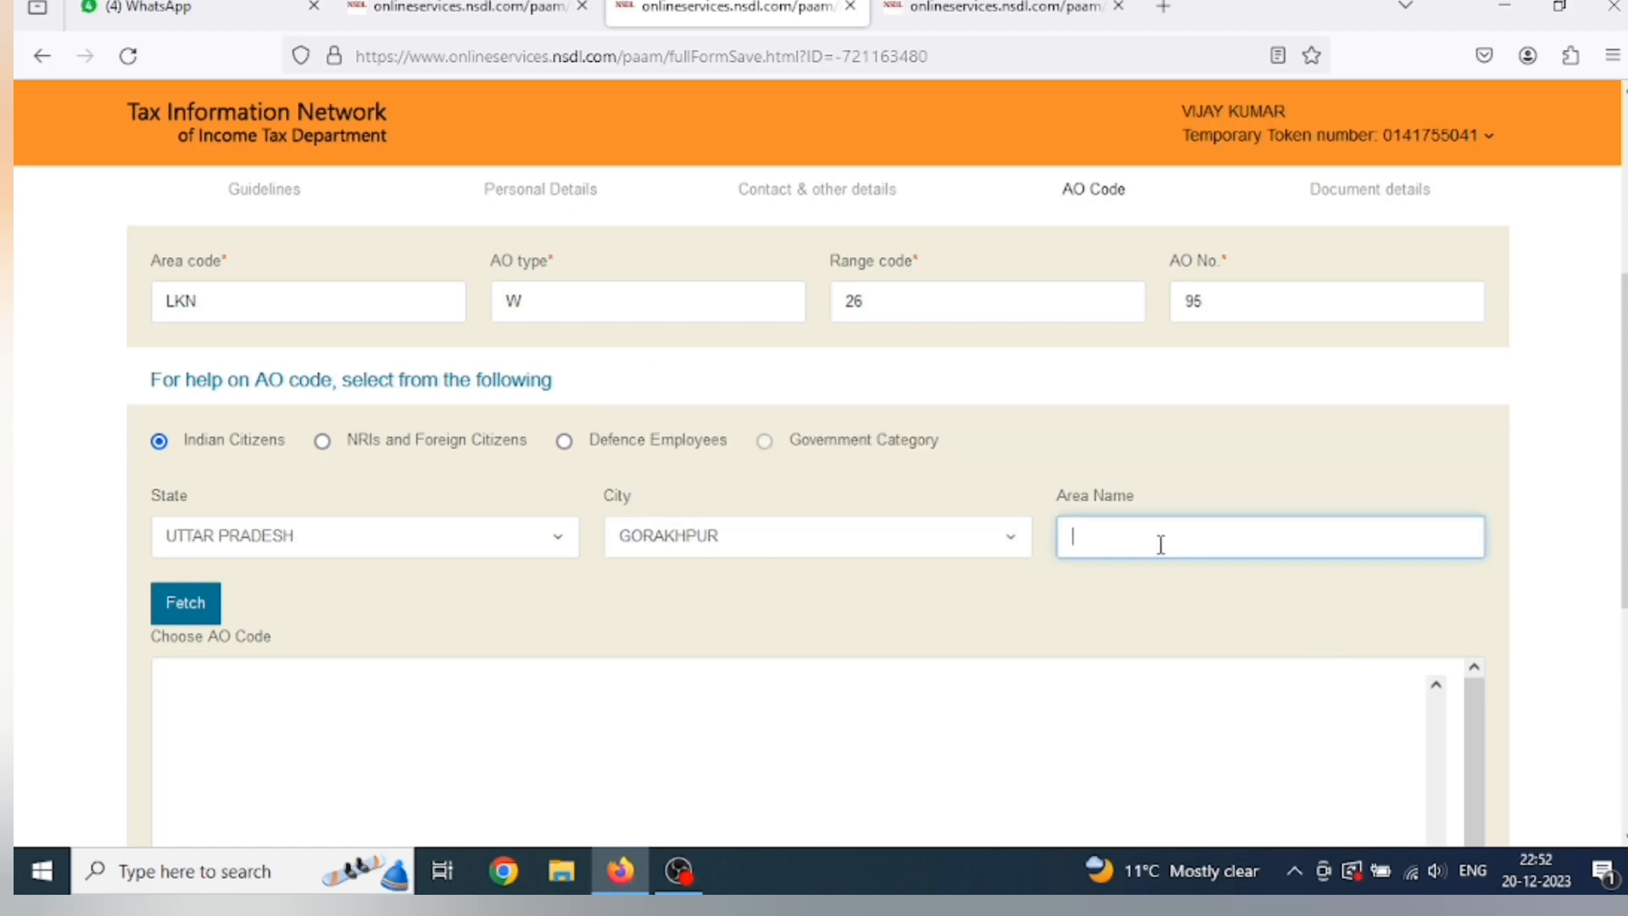
{"action": "scroll", "coordinate": [754, 602], "scroll_direction": "down", "scroll_amount": 3}
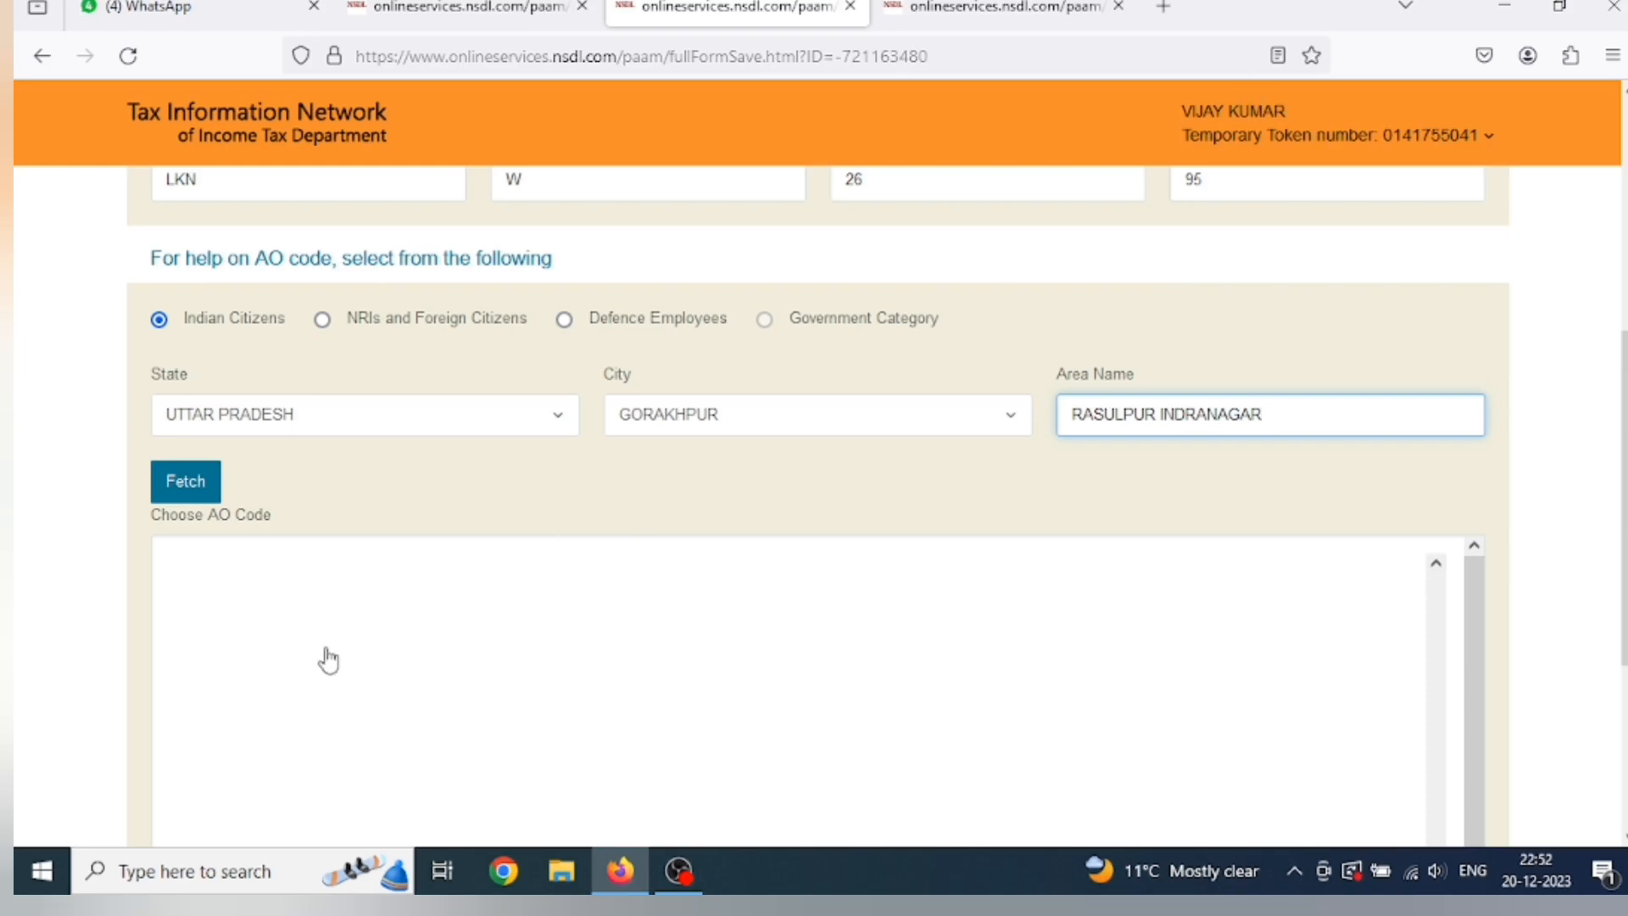
{"action": "left_click", "coordinate": [195, 493]}
{"action": "scroll", "coordinate": [392, 545], "scroll_direction": "down", "scroll_amount": 3}
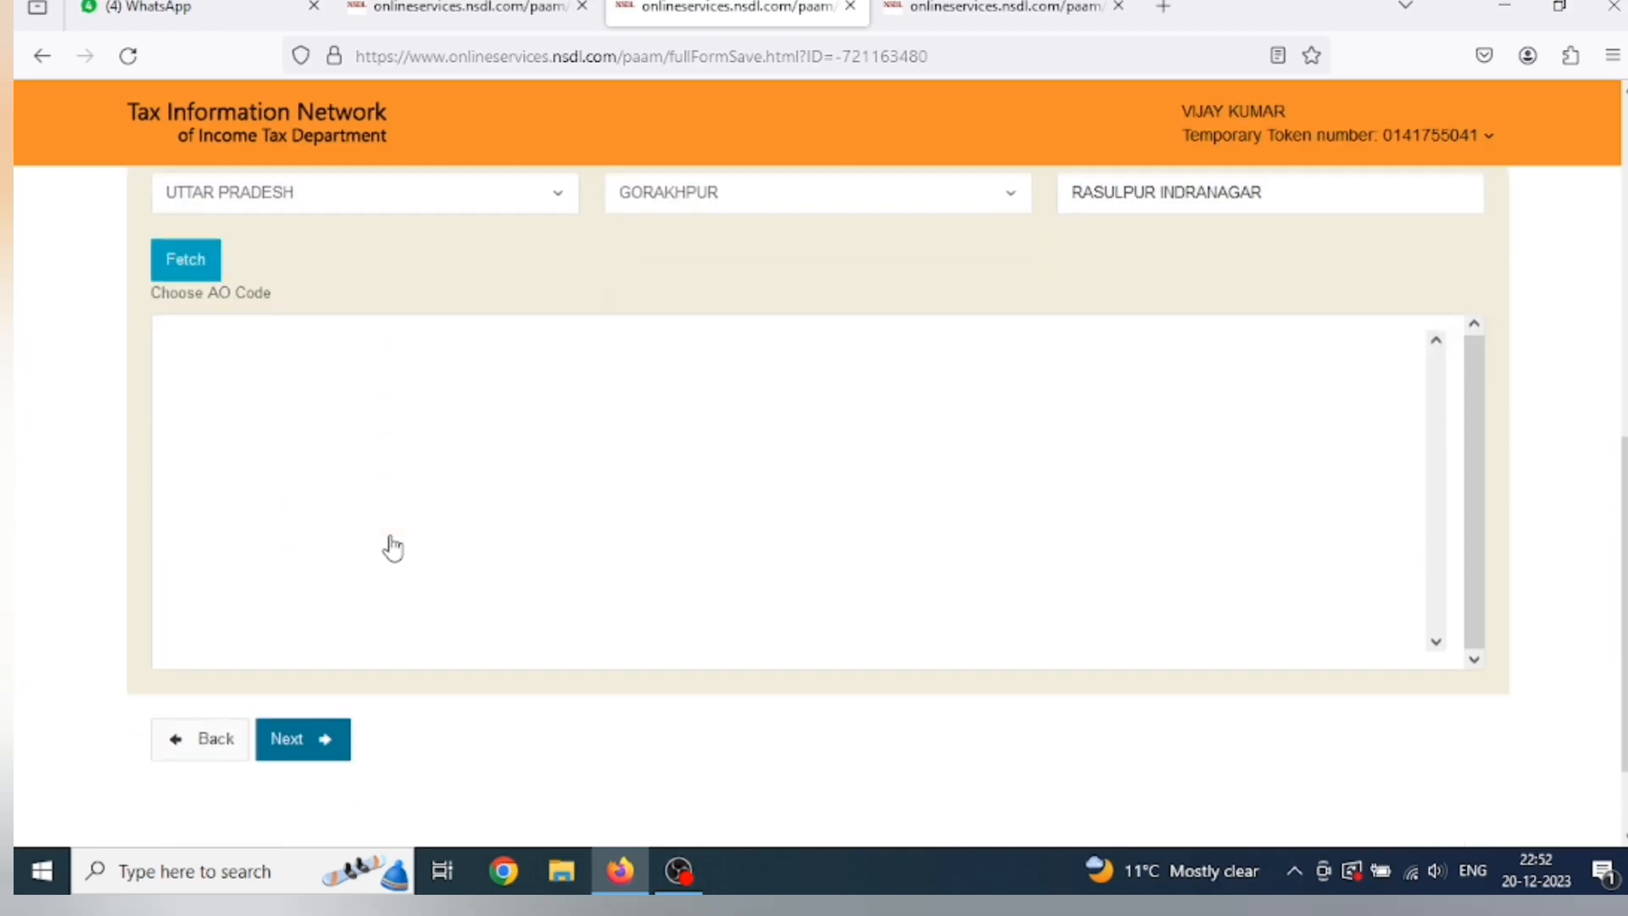
{"action": "left_click", "coordinate": [342, 718]}
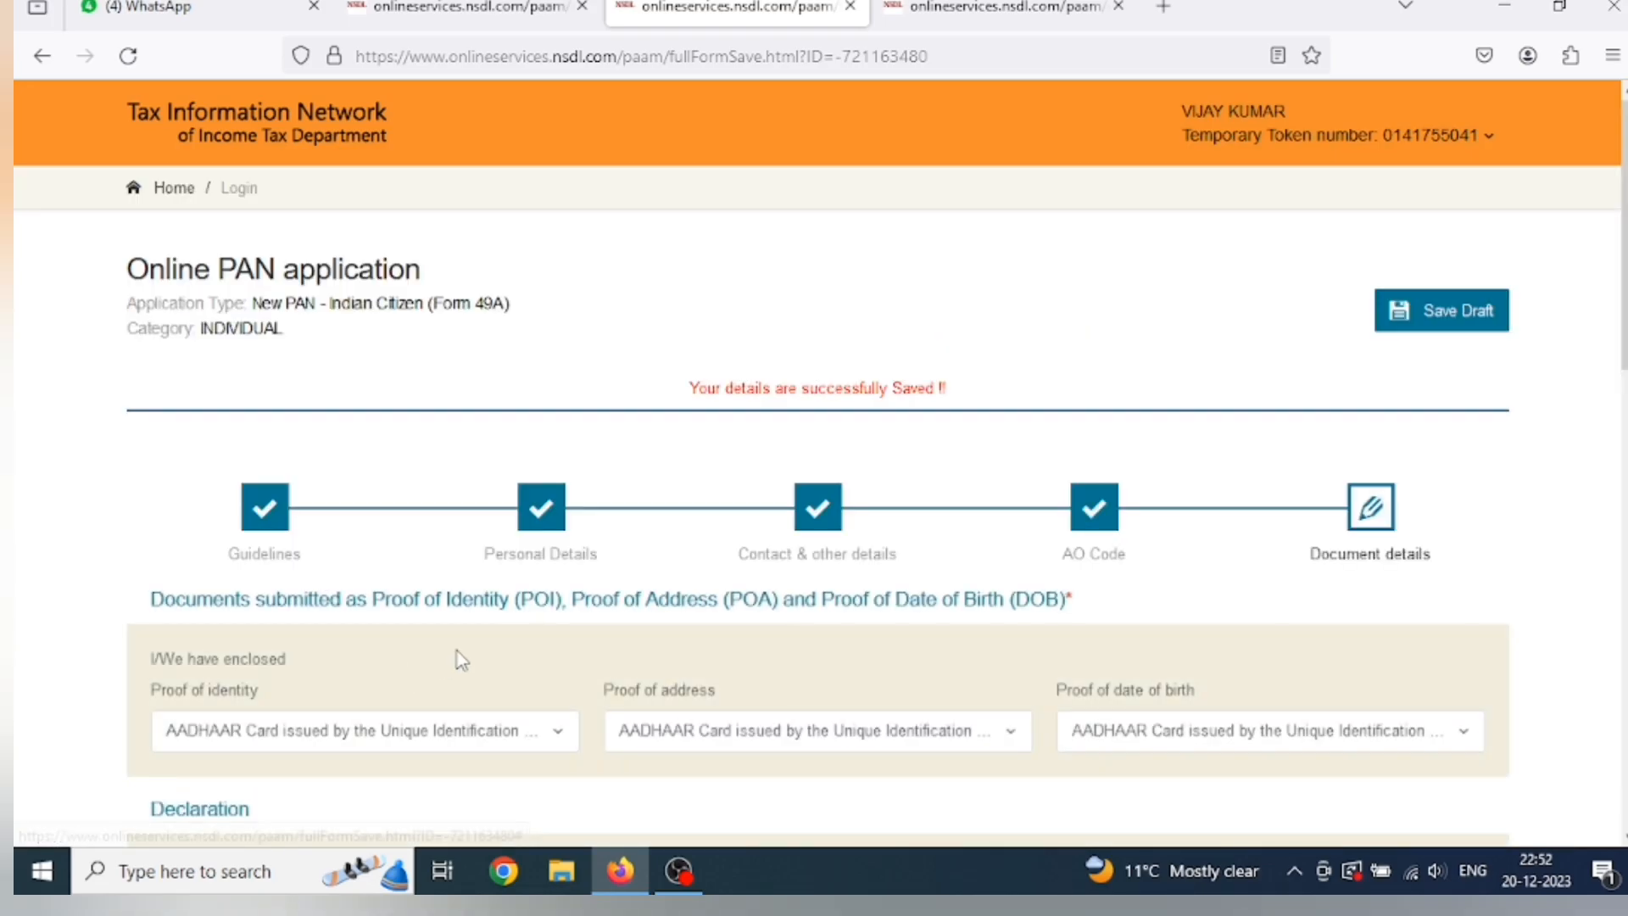
{"action": "scroll", "coordinate": [457, 661], "scroll_direction": "down", "scroll_amount": 3}
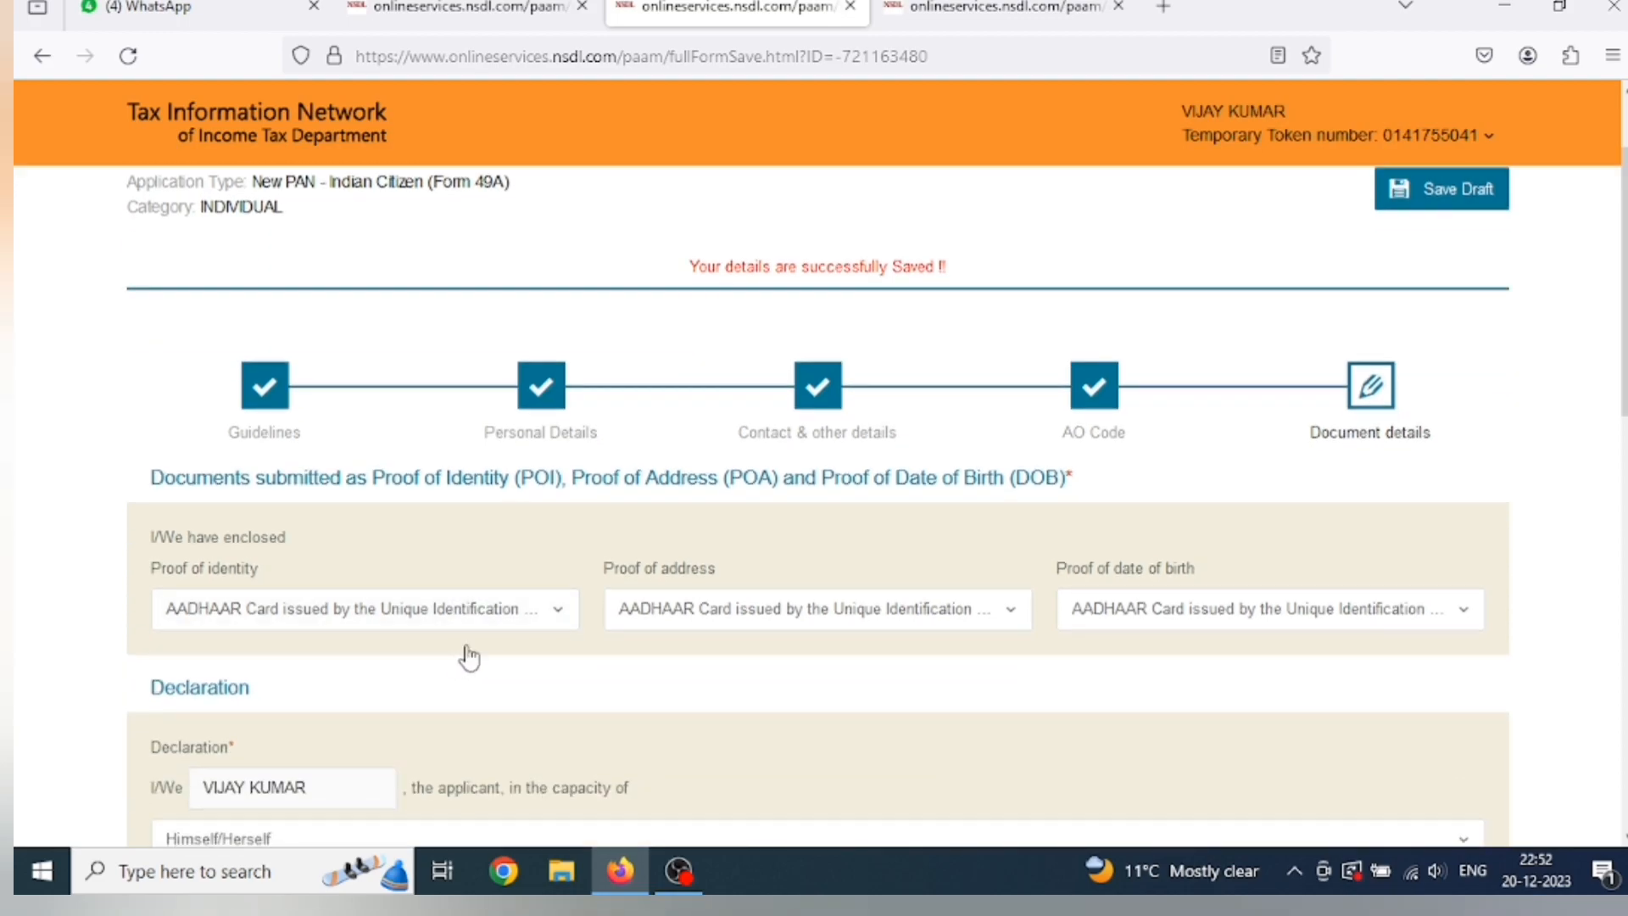
{"action": "scroll", "coordinate": [462, 661], "scroll_direction": "down", "scroll_amount": 3}
{"action": "scroll", "coordinate": [468, 657], "scroll_direction": "down", "scroll_amount": 2}
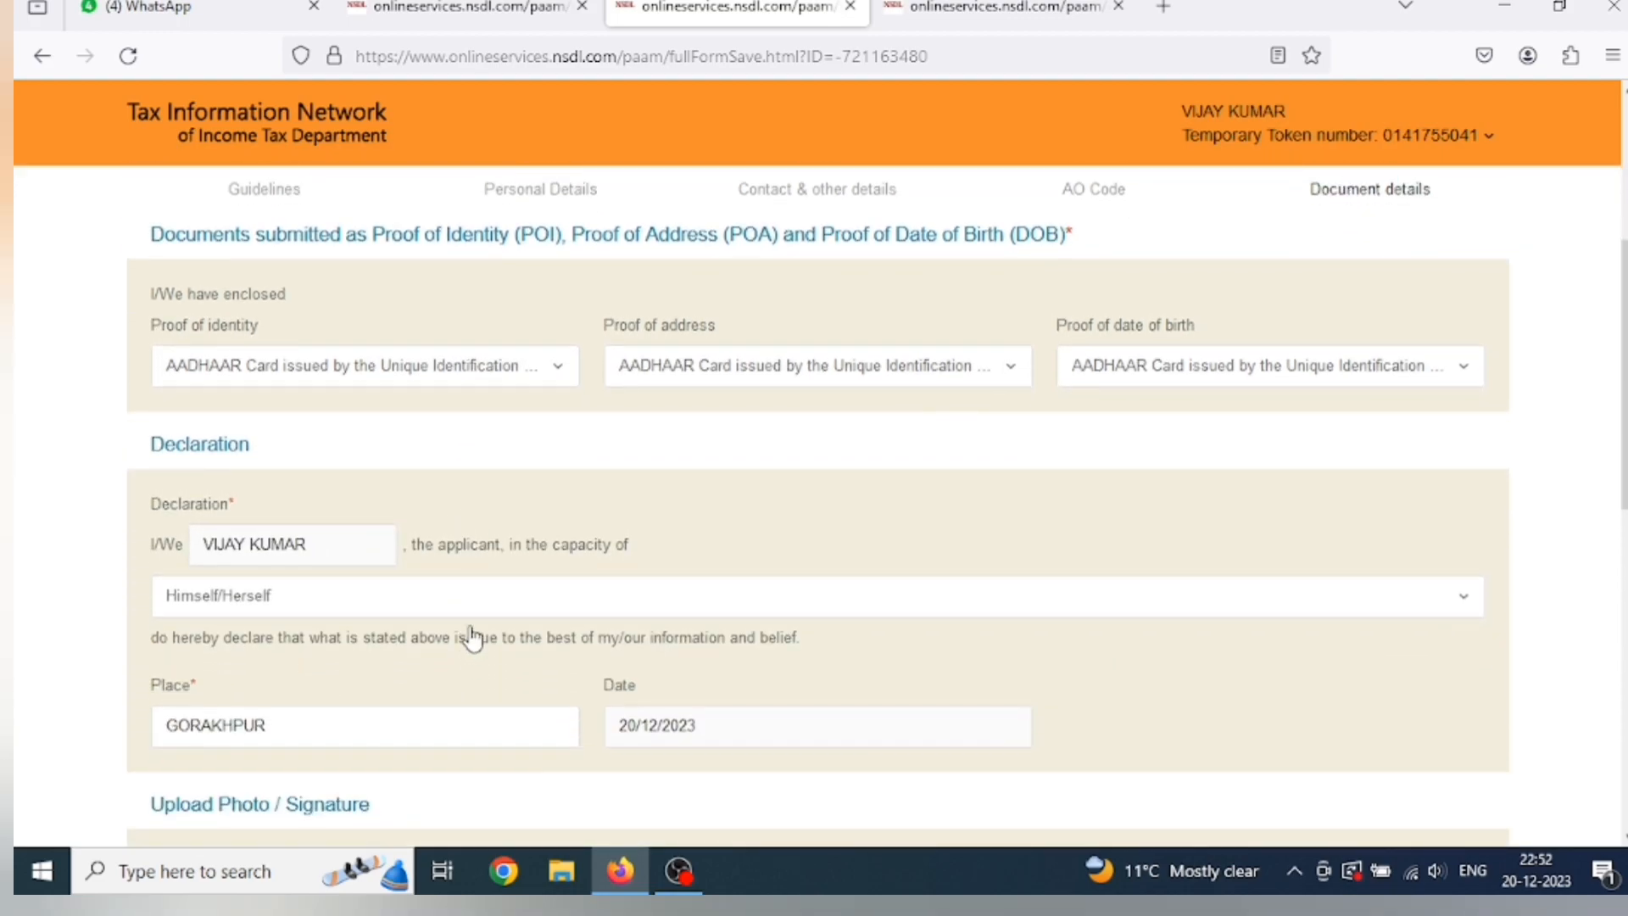
{"action": "left_click", "coordinate": [338, 384]}
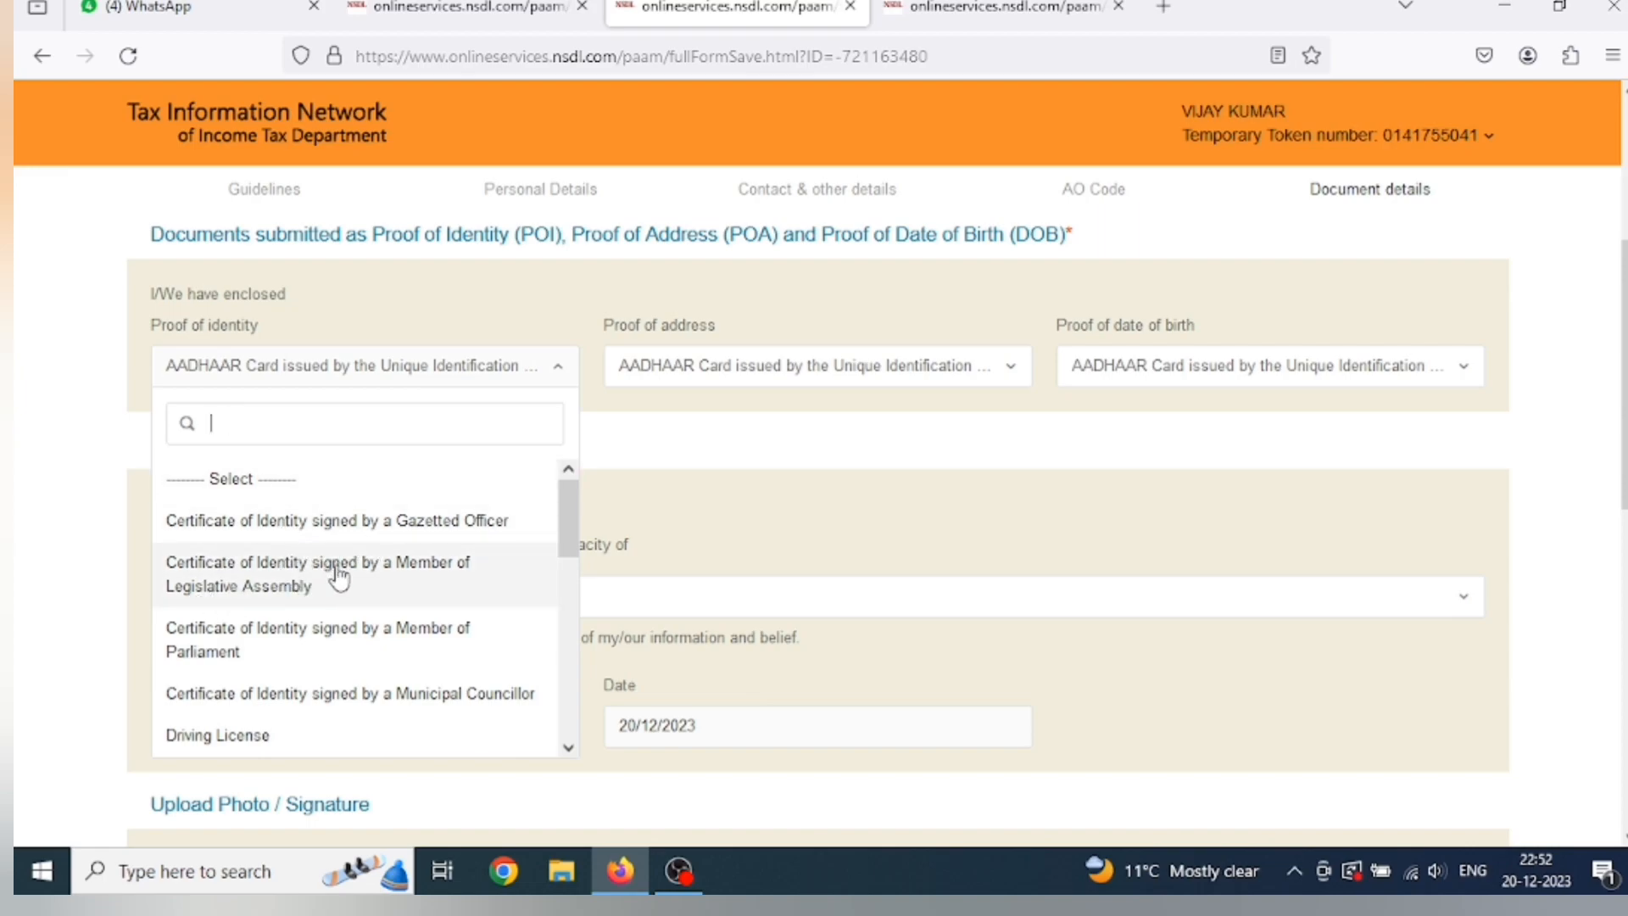
{"action": "scroll", "coordinate": [310, 623], "scroll_direction": "down", "scroll_amount": 2}
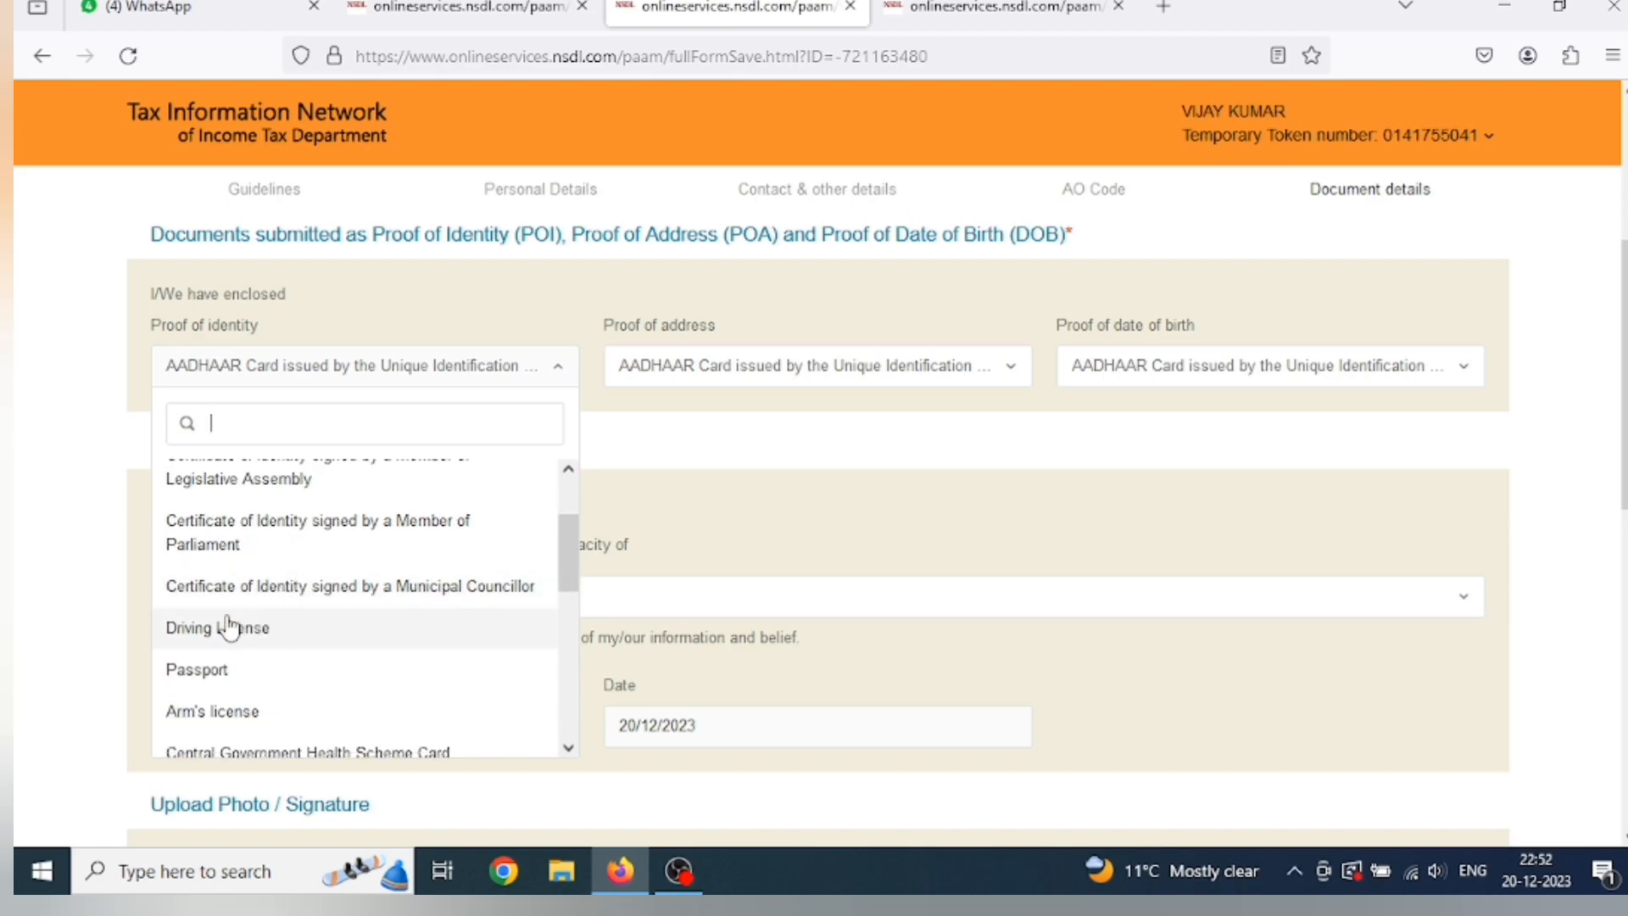
{"action": "scroll", "coordinate": [267, 663], "scroll_direction": "down", "scroll_amount": 2}
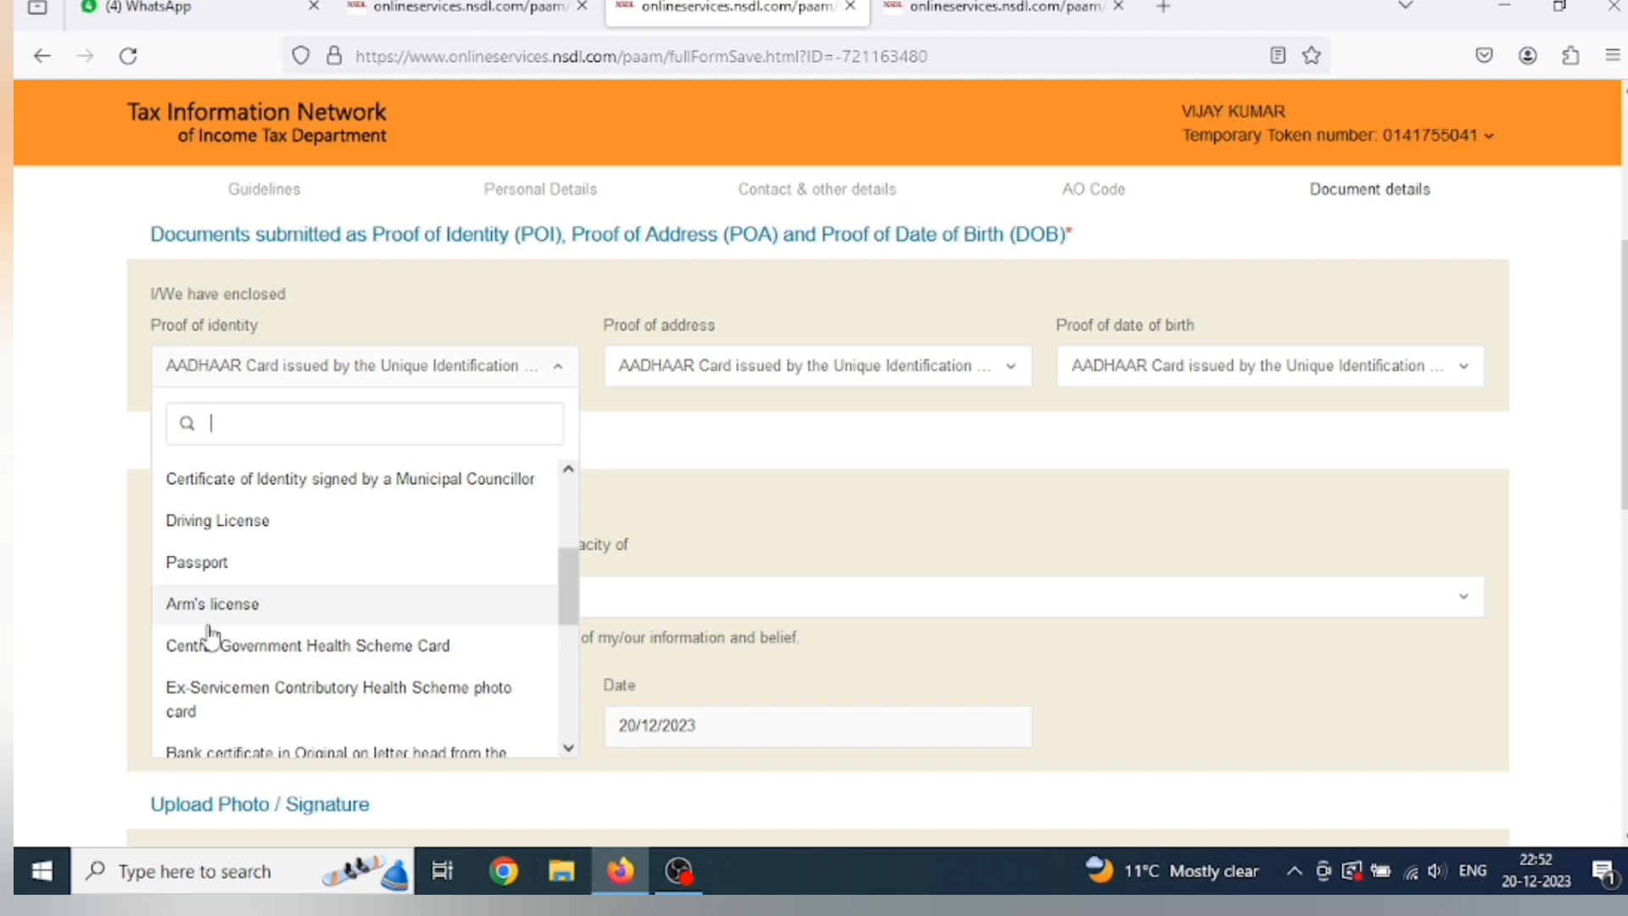
{"action": "scroll", "coordinate": [291, 663], "scroll_direction": "down", "scroll_amount": 3}
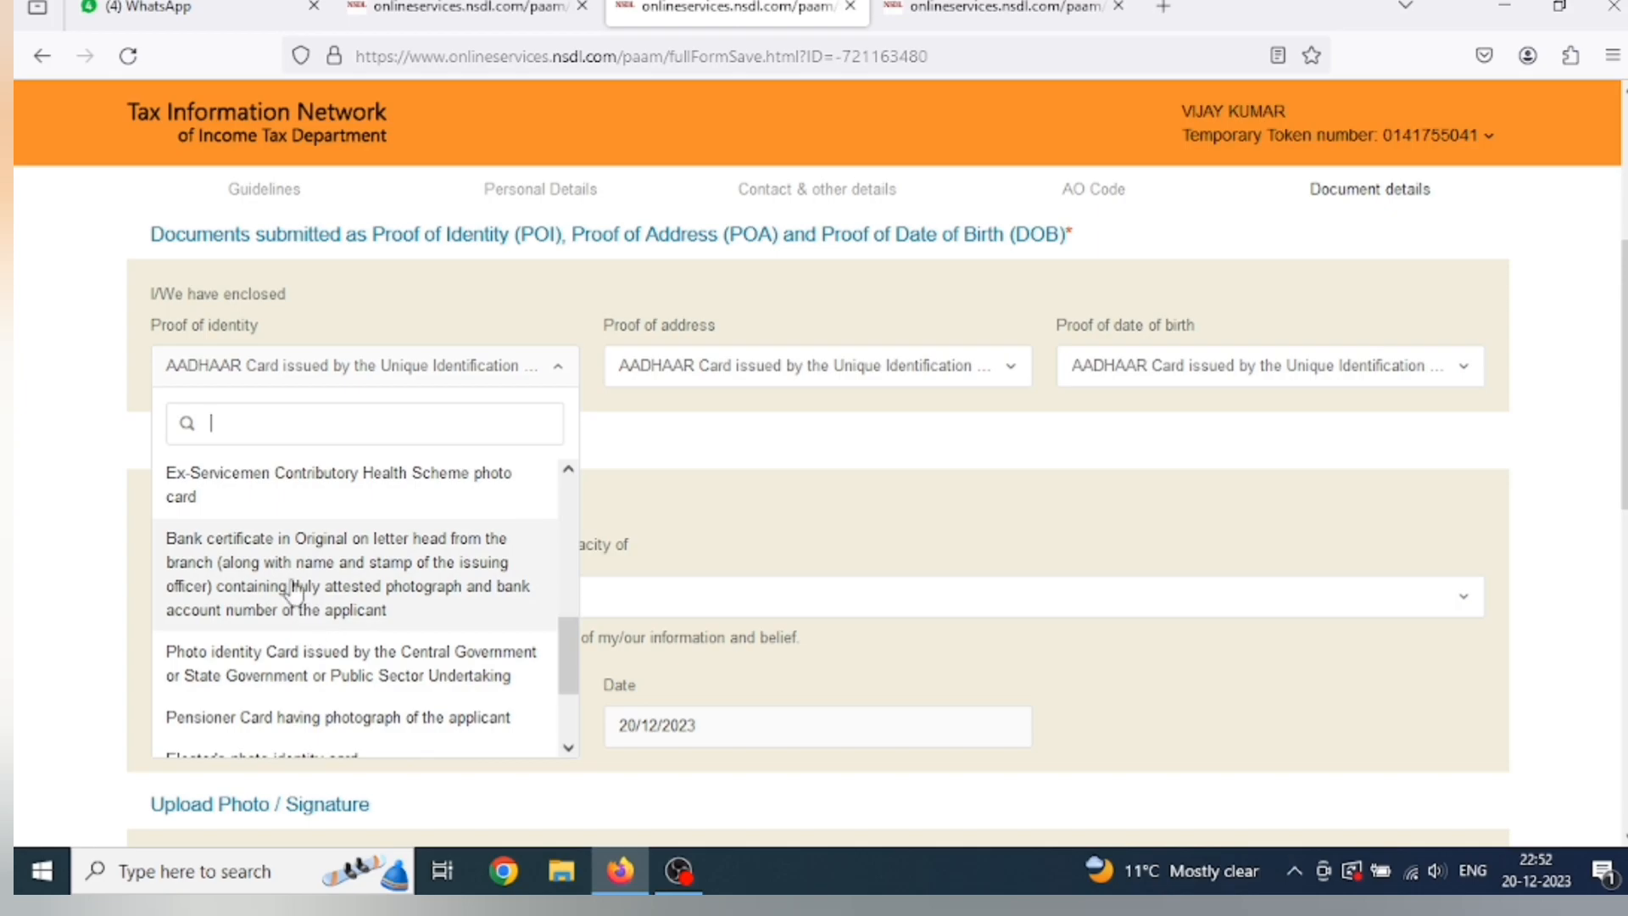
{"action": "scroll", "coordinate": [294, 632], "scroll_direction": "down", "scroll_amount": 1}
{"action": "scroll", "coordinate": [295, 631], "scroll_direction": "down", "scroll_amount": 1}
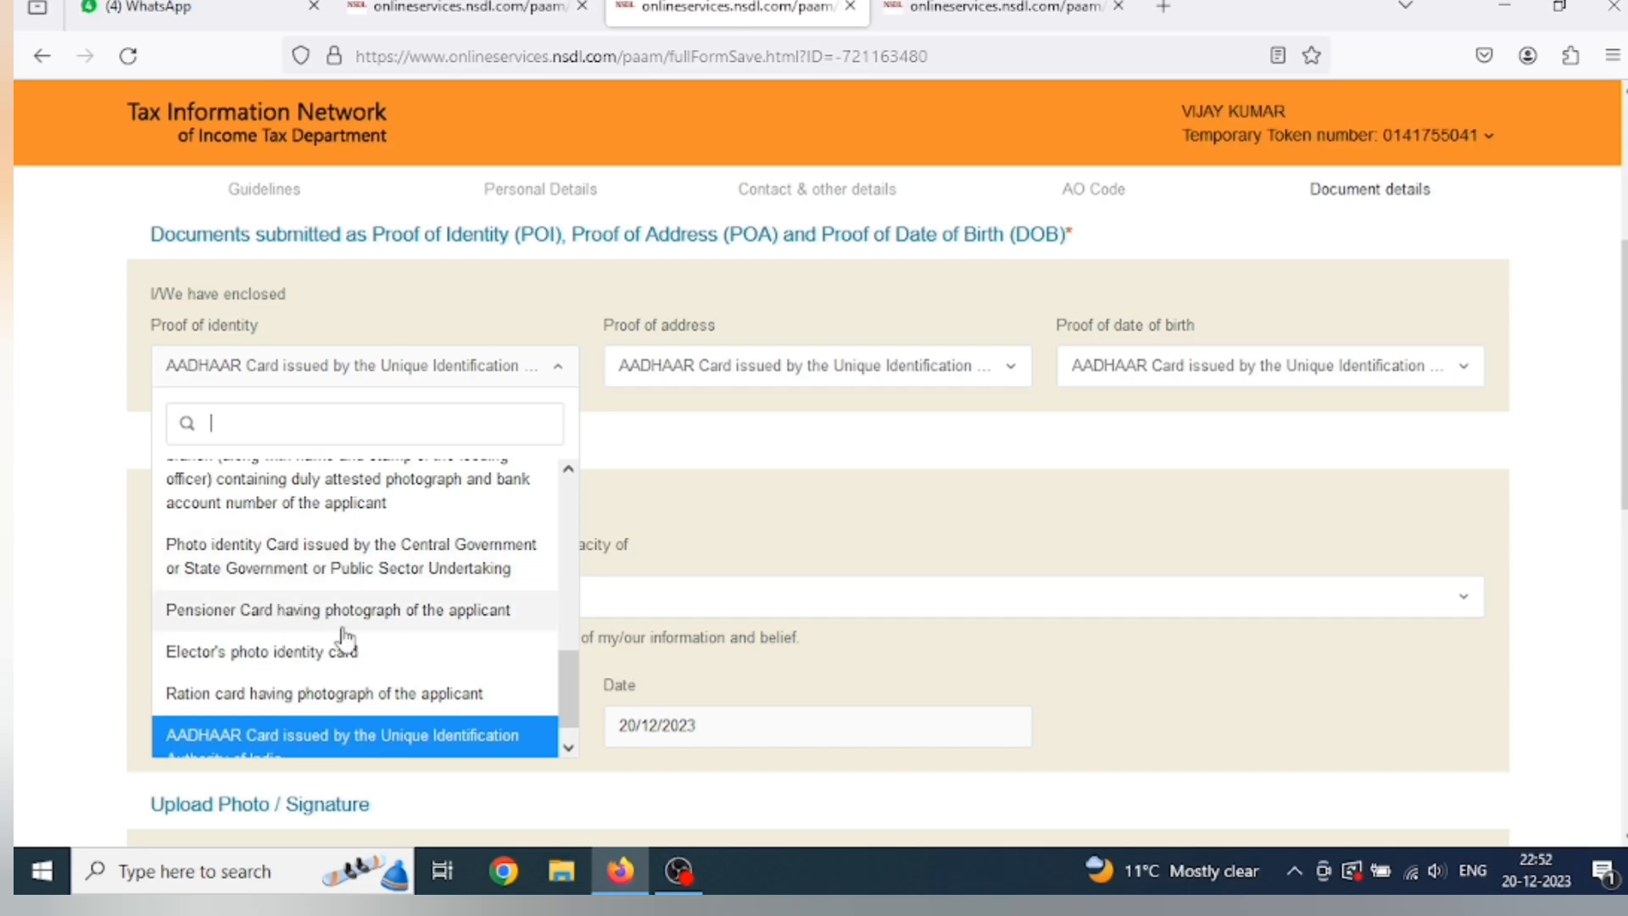
{"action": "scroll", "coordinate": [356, 632], "scroll_direction": "down", "scroll_amount": 1}
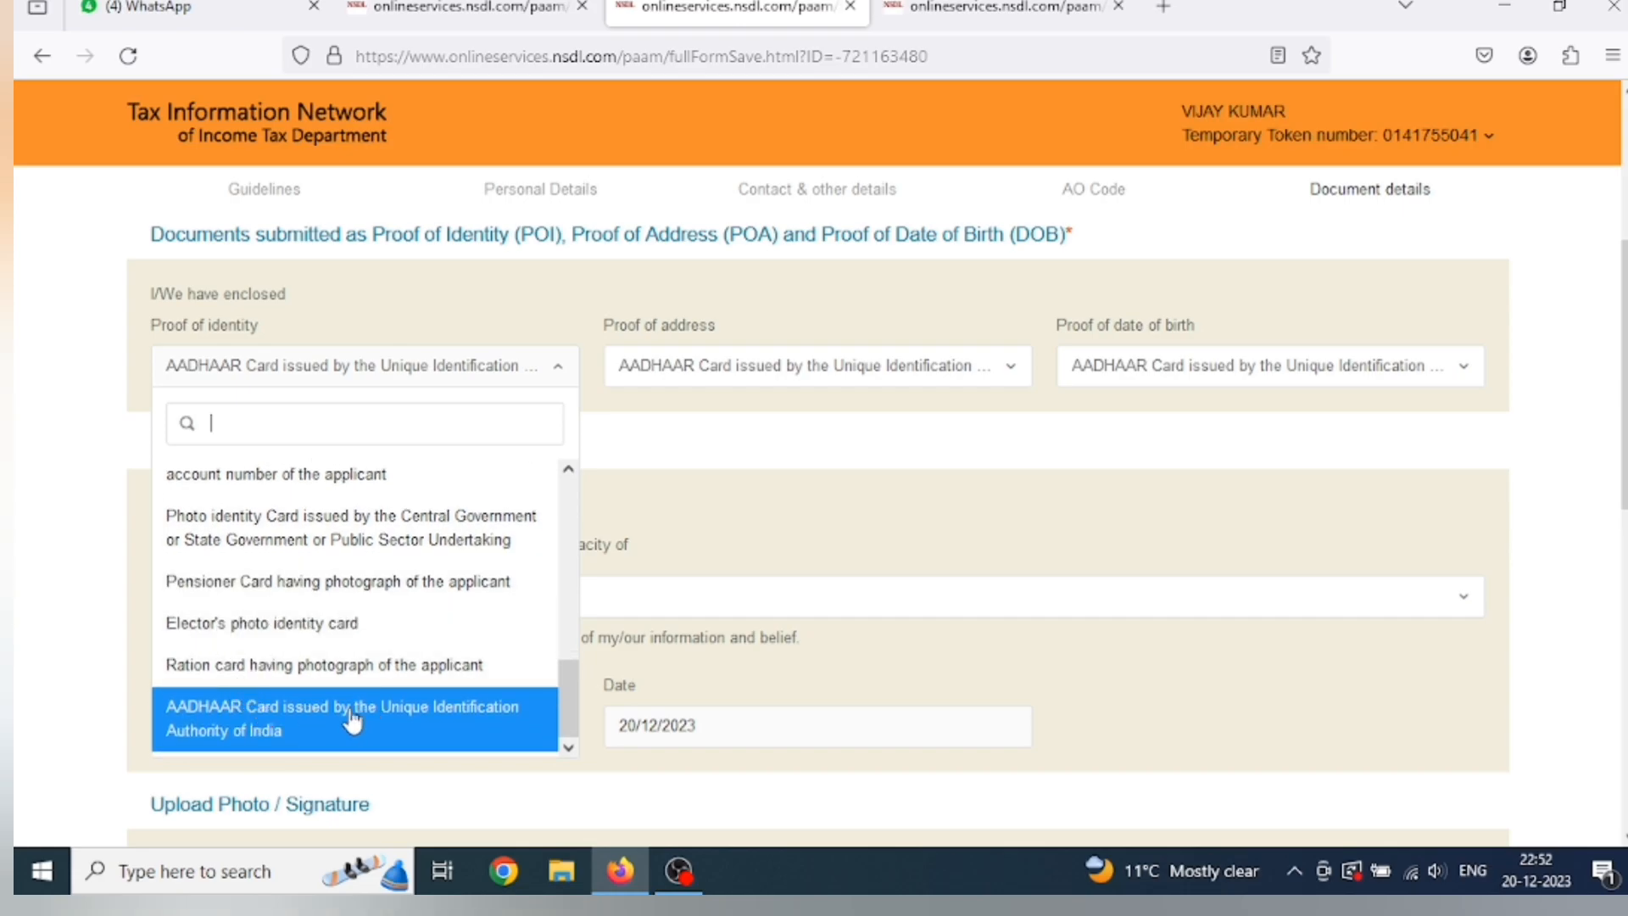
{"action": "scroll", "coordinate": [381, 712], "scroll_direction": "down", "scroll_amount": 1}
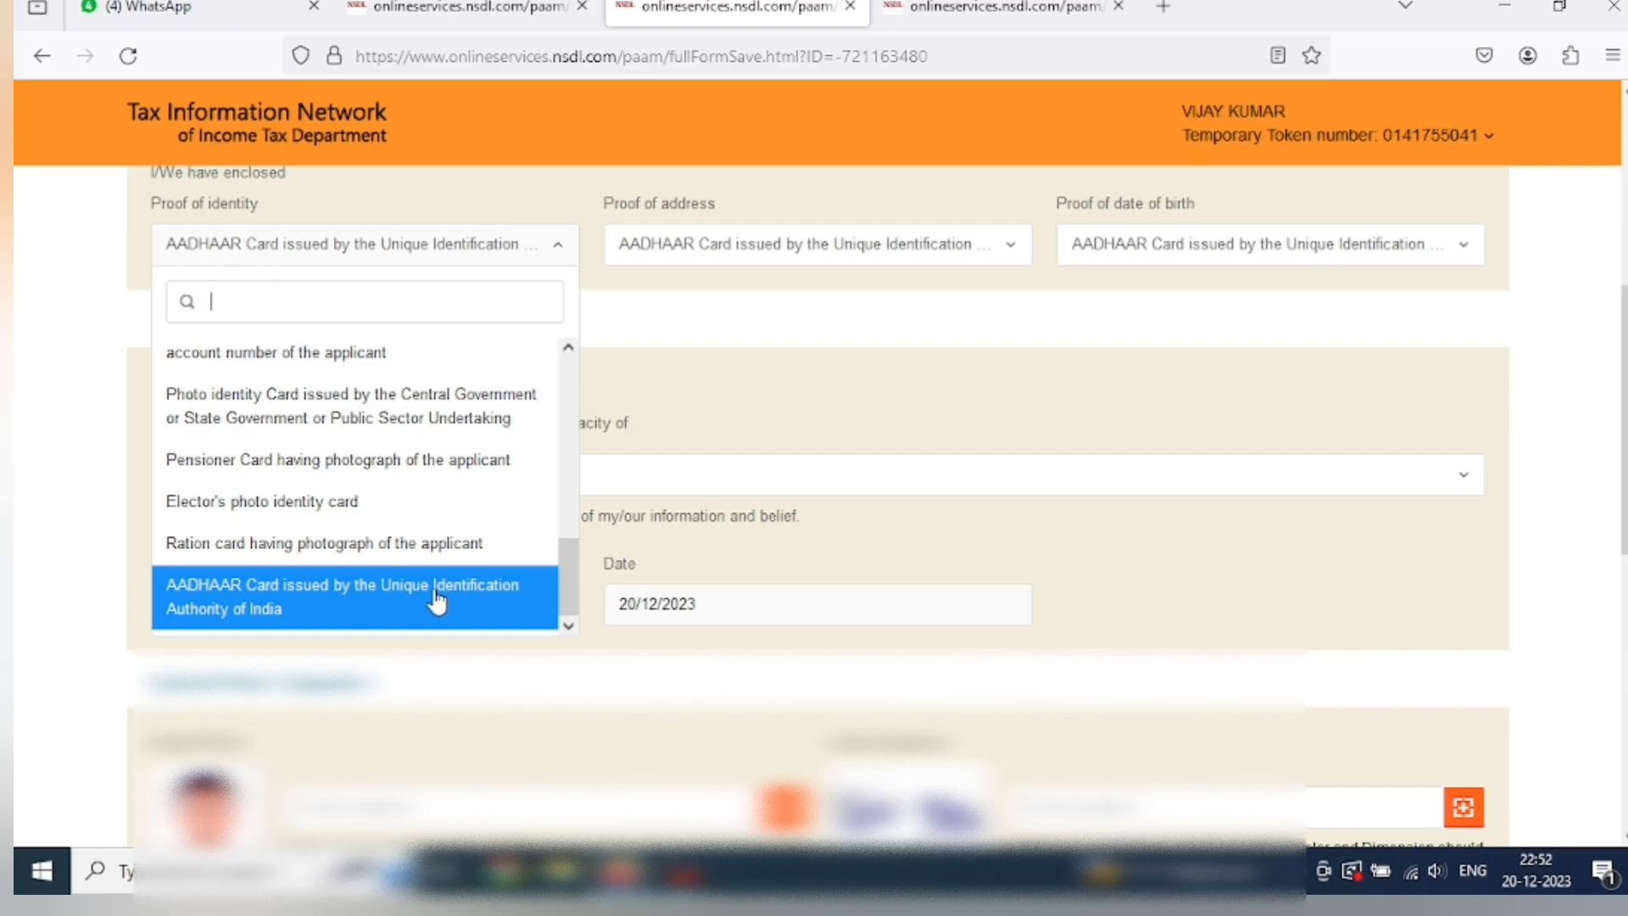
{"action": "left_click", "coordinate": [356, 606]}
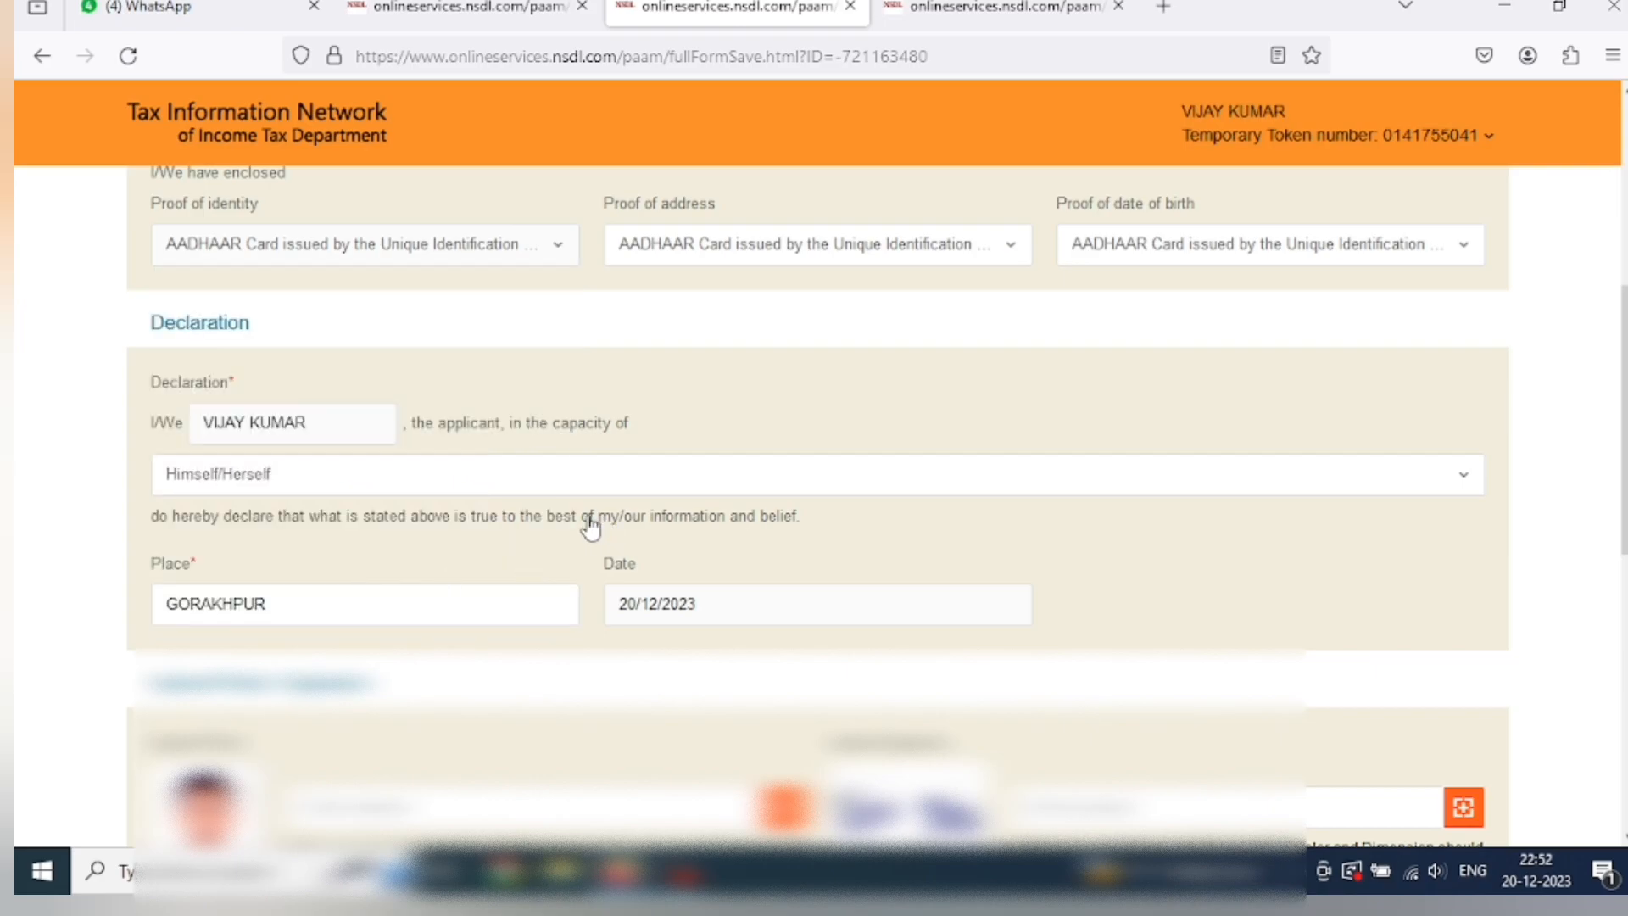
{"action": "scroll", "coordinate": [733, 313], "scroll_direction": "up", "scroll_amount": 1}
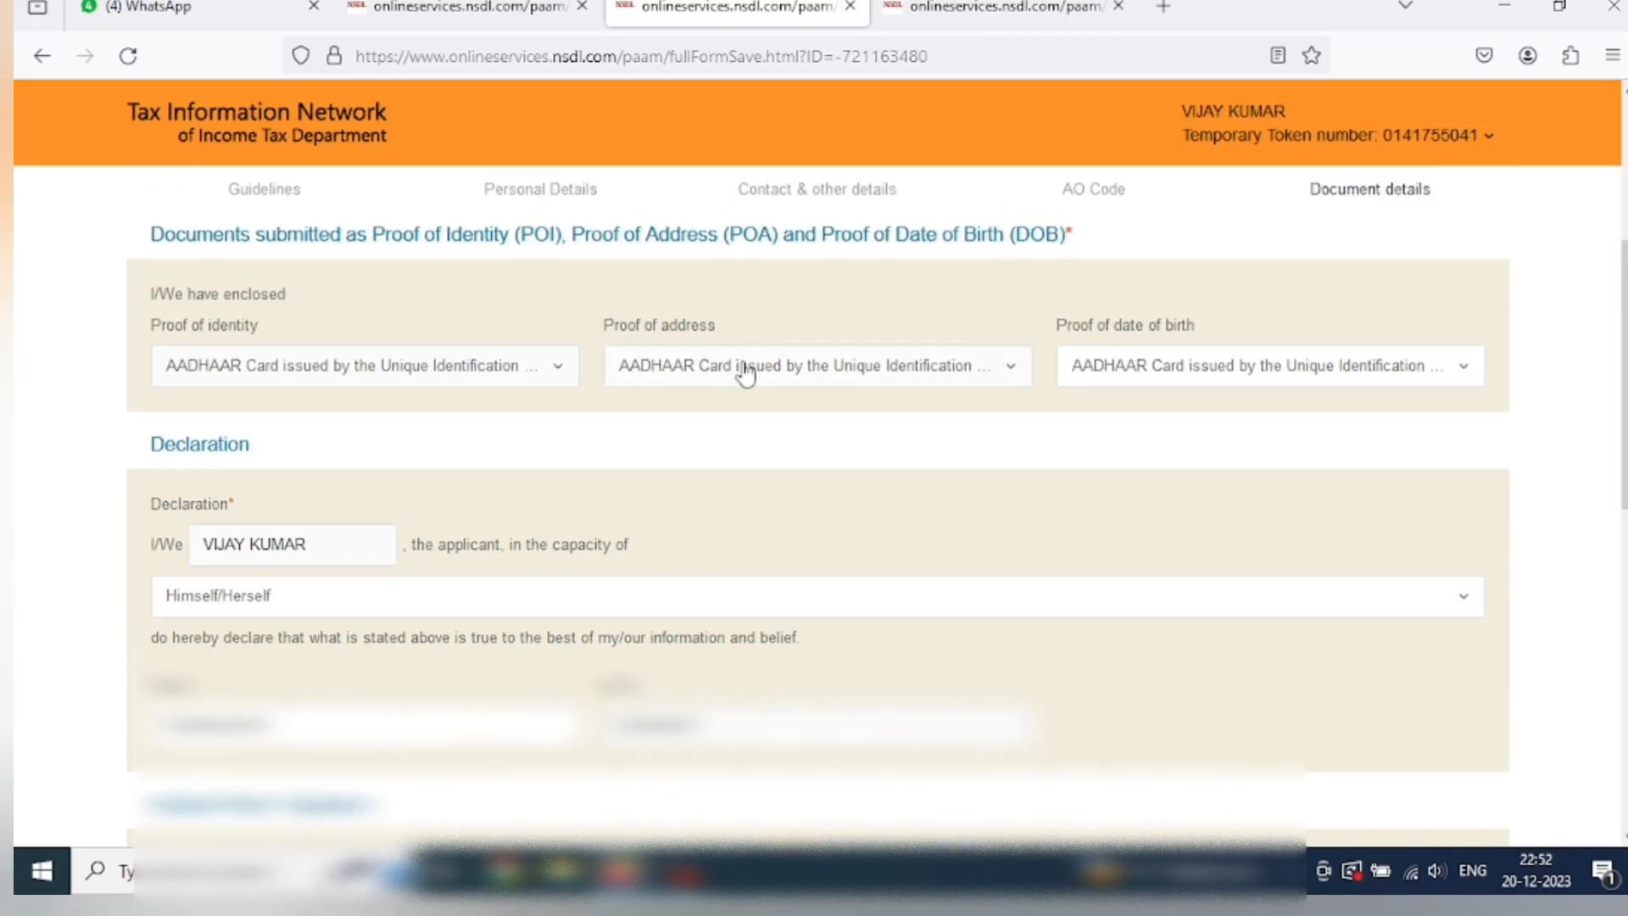
Select 'AADHAAR Card issued by the Unique Identification Authority of India' as proof of address.
{"action": "left_click", "coordinate": [750, 371]}
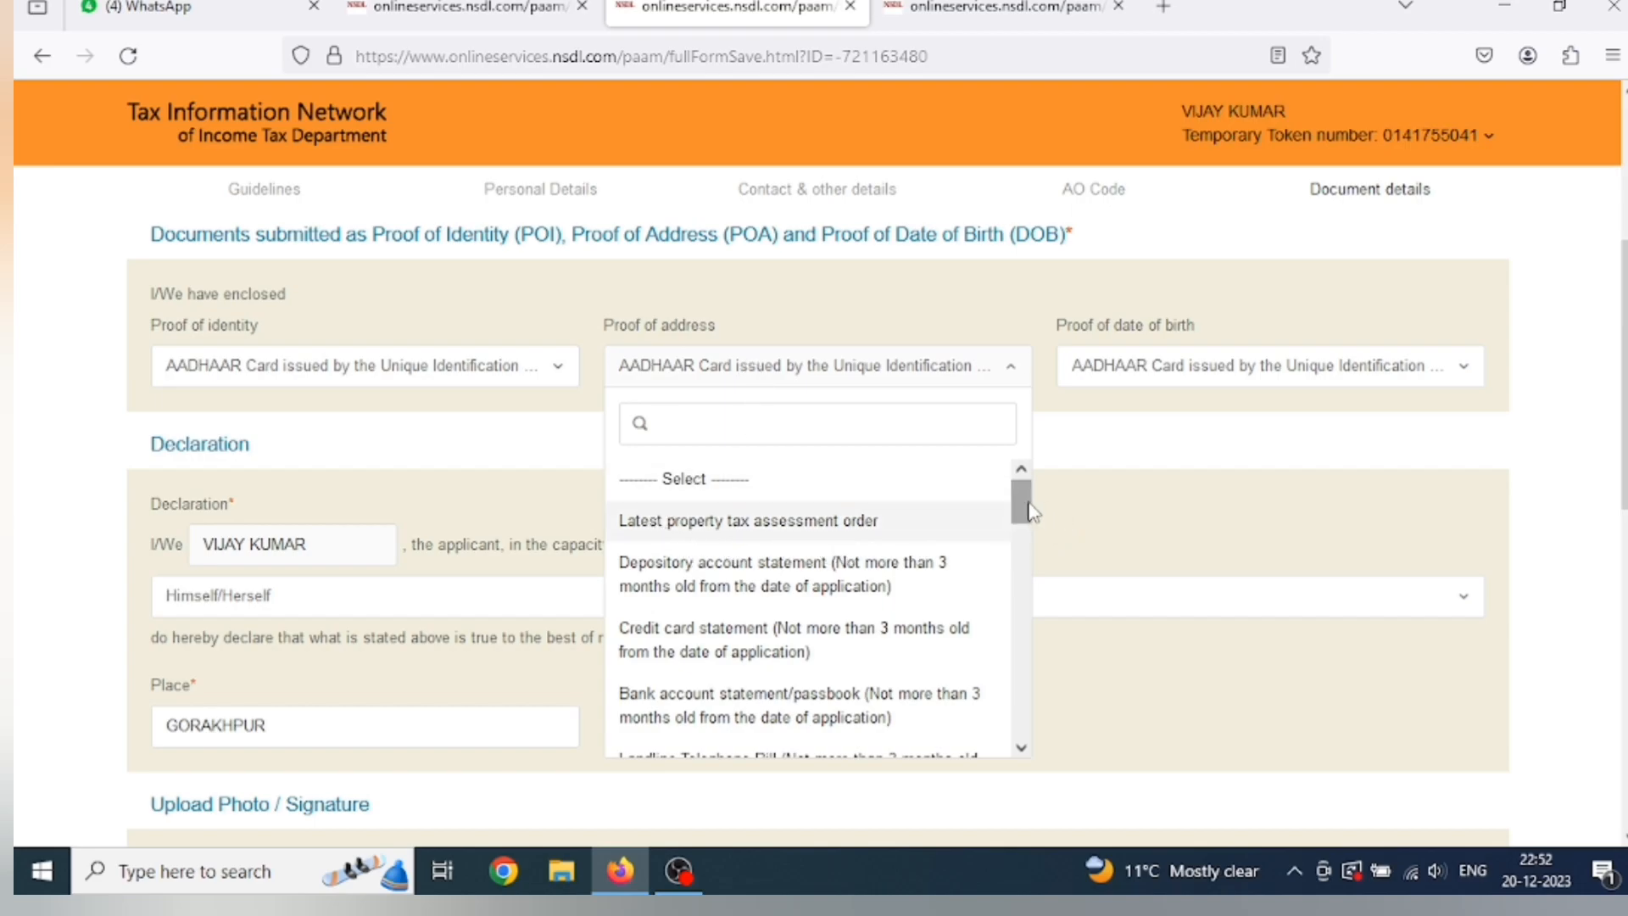
{"action": "left_click_drag", "start_coordinate": [1030, 512], "coordinate": [1030, 532]}
{"action": "scroll", "coordinate": [709, 612], "scroll_direction": "down", "scroll_amount": 3}
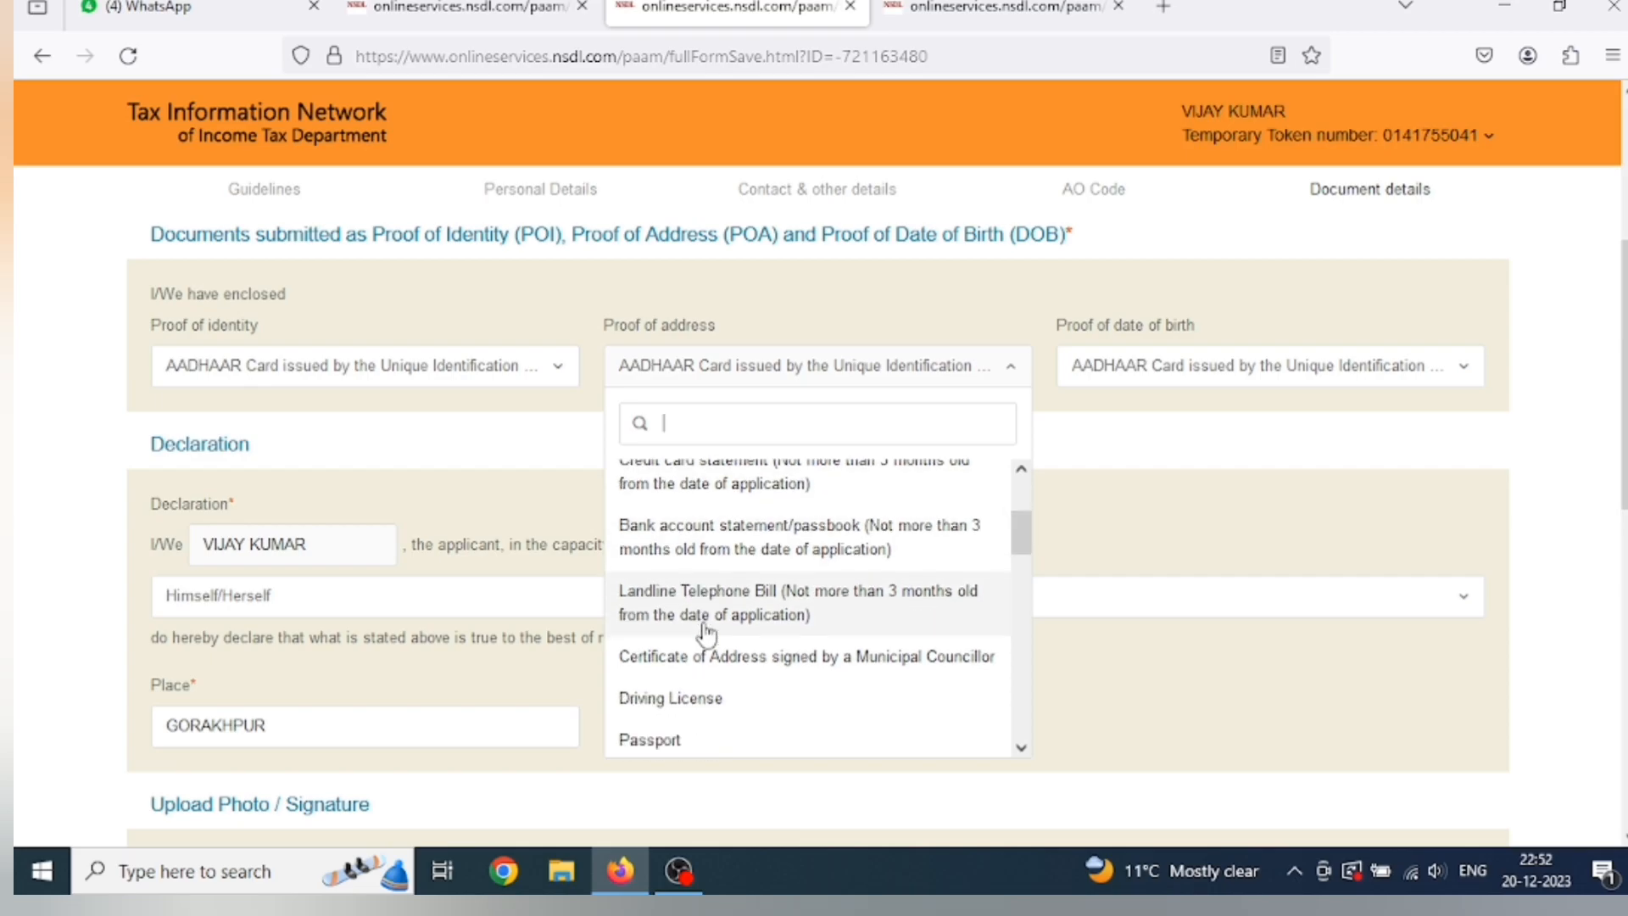
{"action": "scroll", "coordinate": [712, 614], "scroll_direction": "down", "scroll_amount": 3}
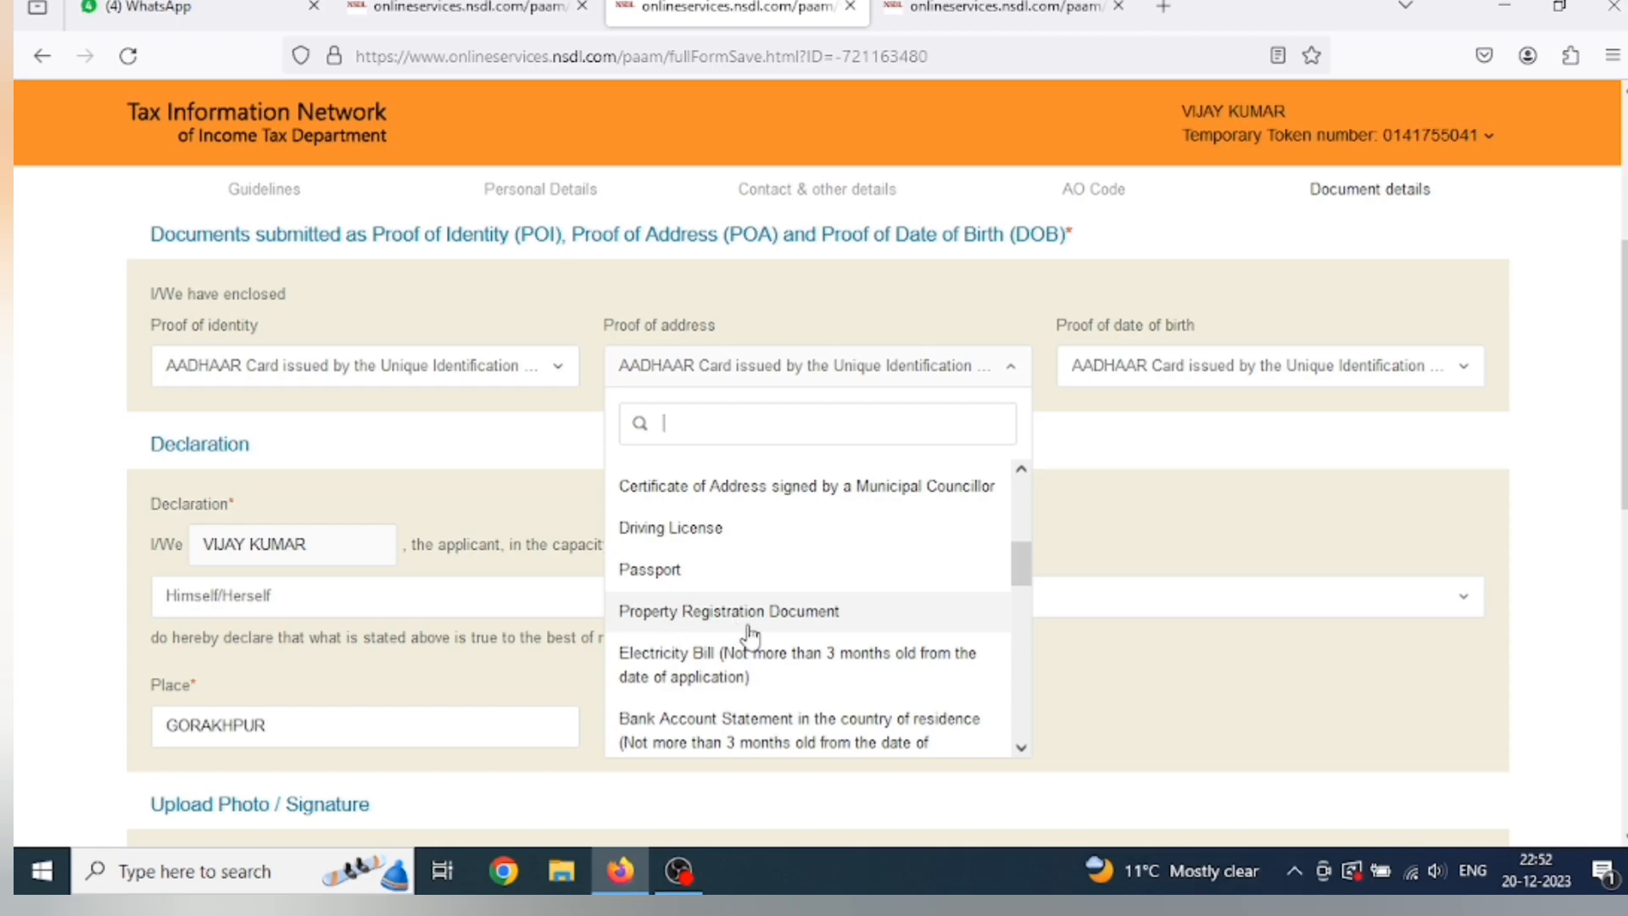
{"action": "scroll", "coordinate": [749, 635], "scroll_direction": "down", "scroll_amount": 3}
{"action": "scroll", "coordinate": [743, 628], "scroll_direction": "down", "scroll_amount": 1}
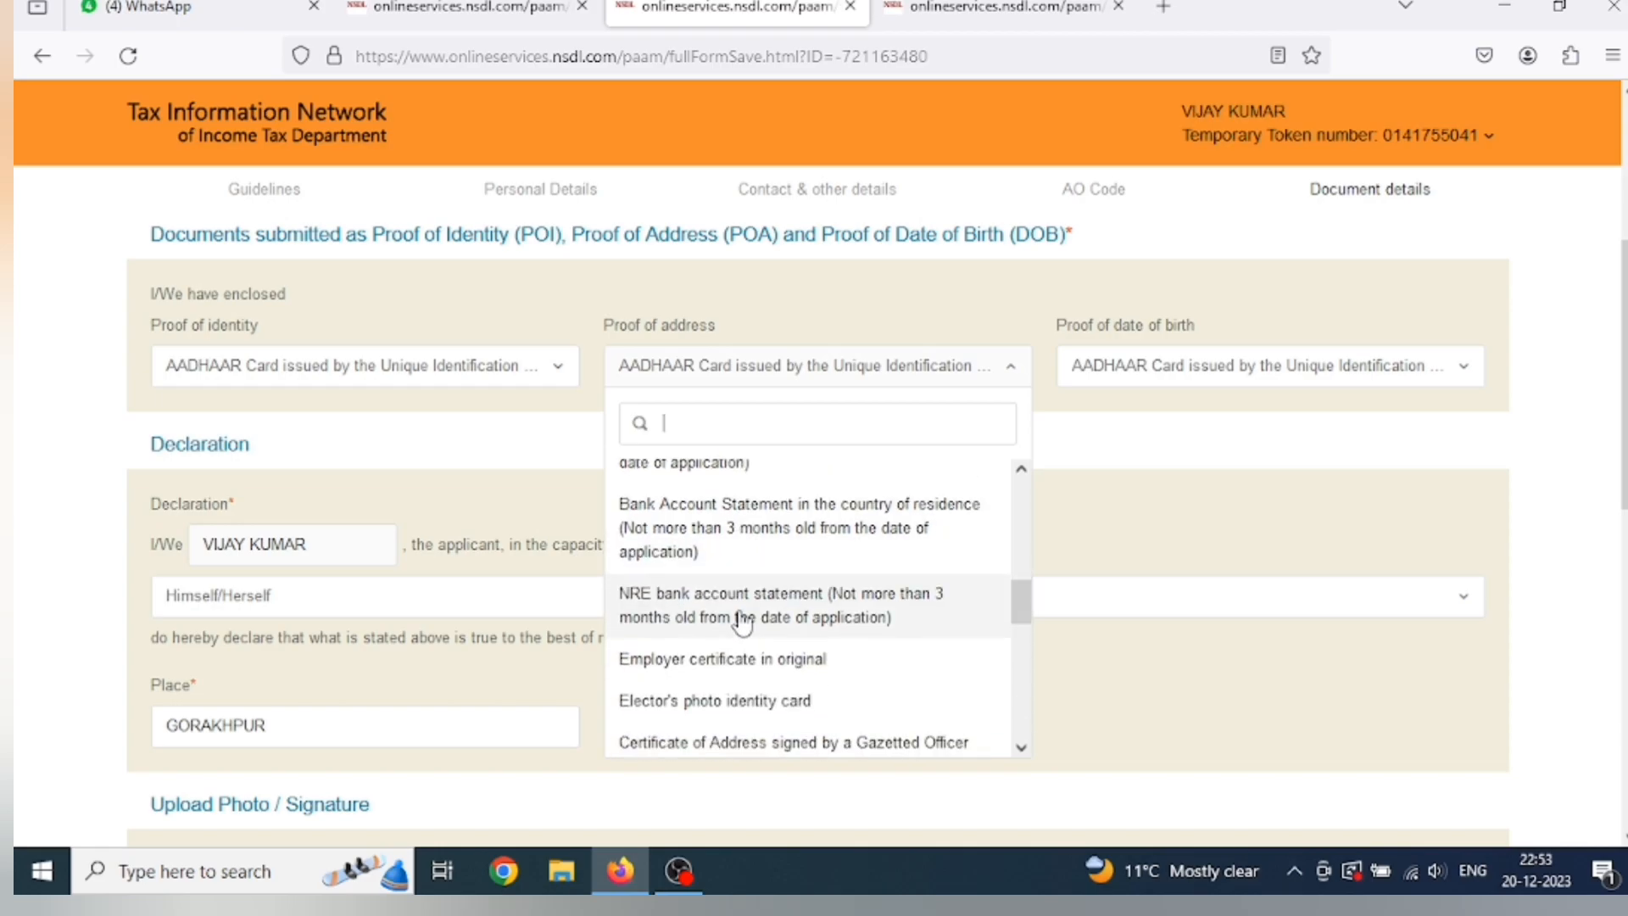
{"action": "scroll", "coordinate": [744, 623], "scroll_direction": "down", "scroll_amount": 5}
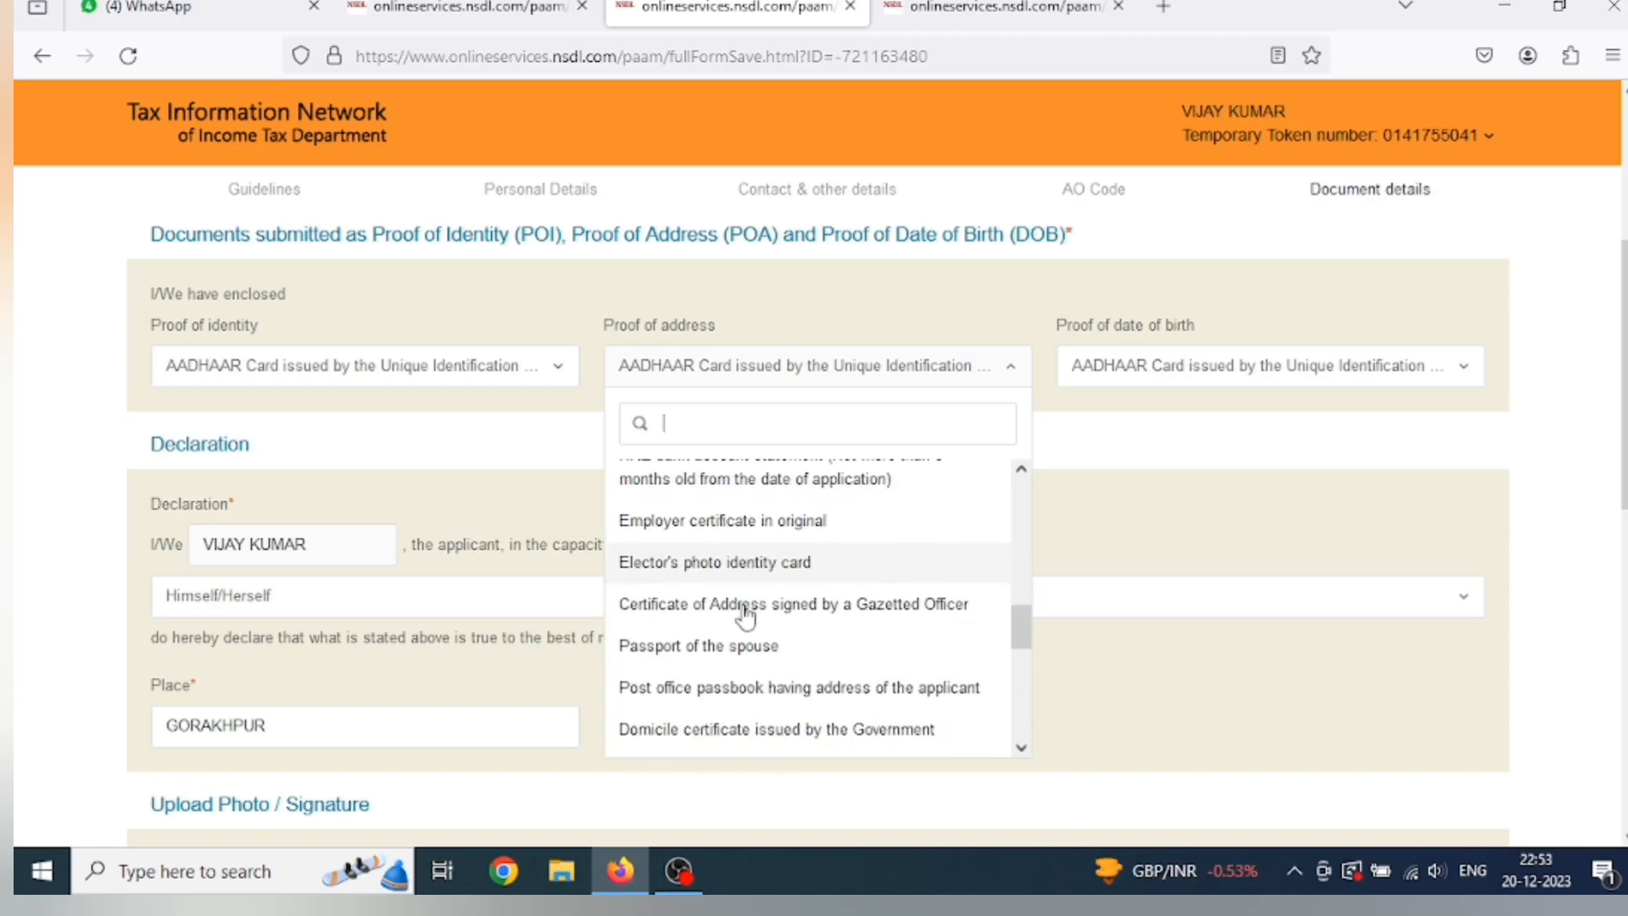
{"action": "scroll", "coordinate": [746, 619], "scroll_direction": "down", "scroll_amount": 3}
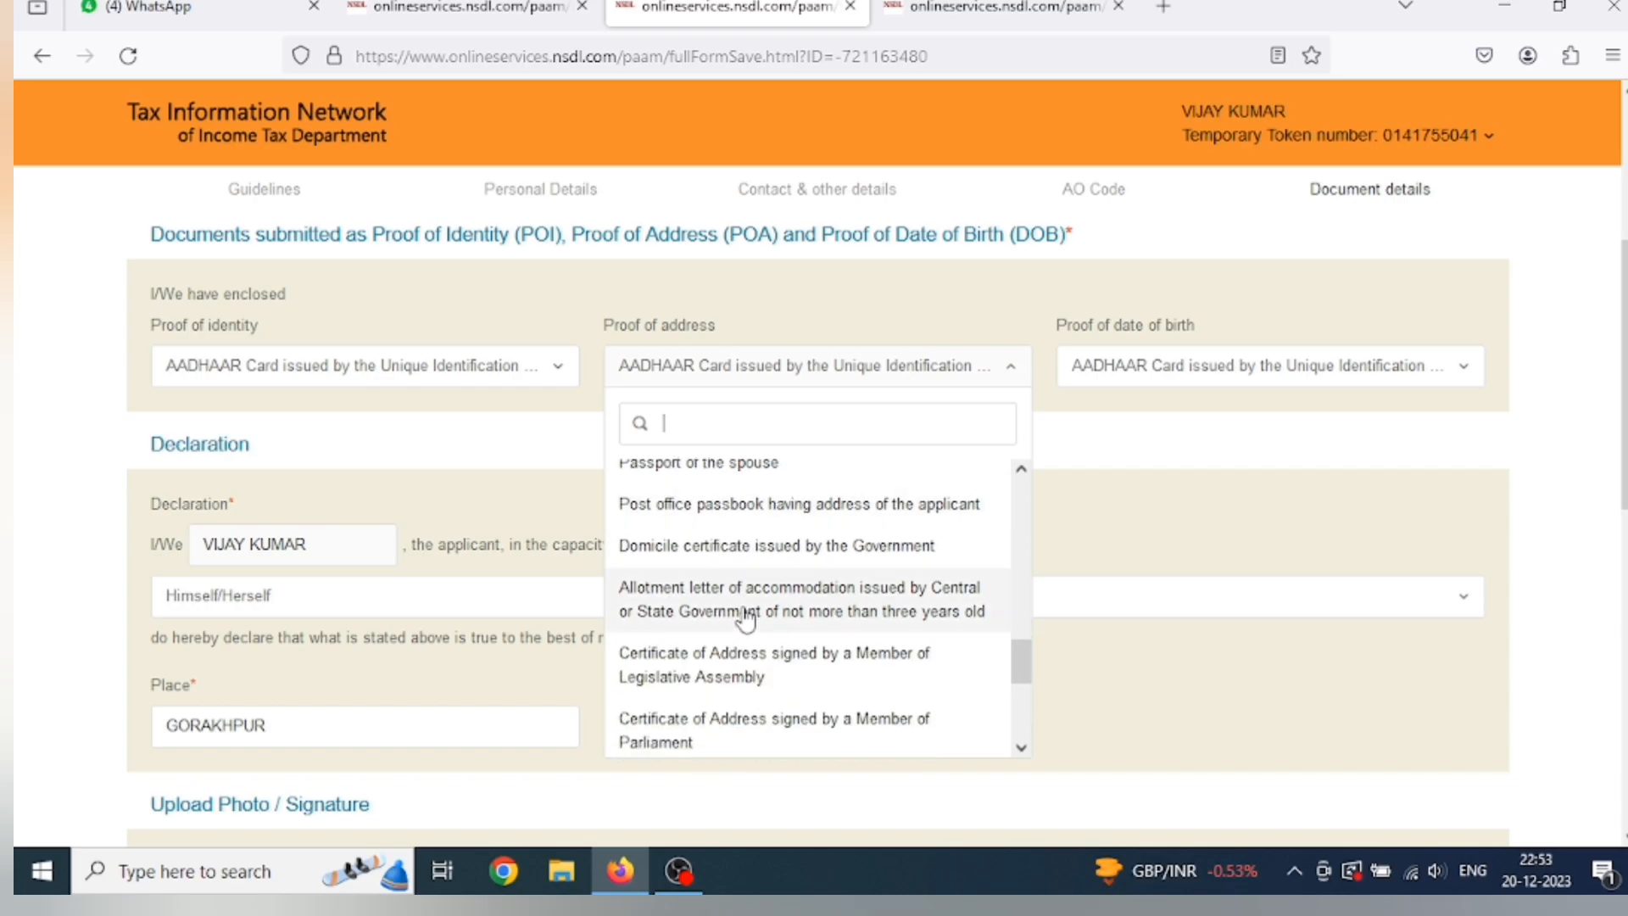
{"action": "scroll", "coordinate": [746, 653], "scroll_direction": "down", "scroll_amount": 5}
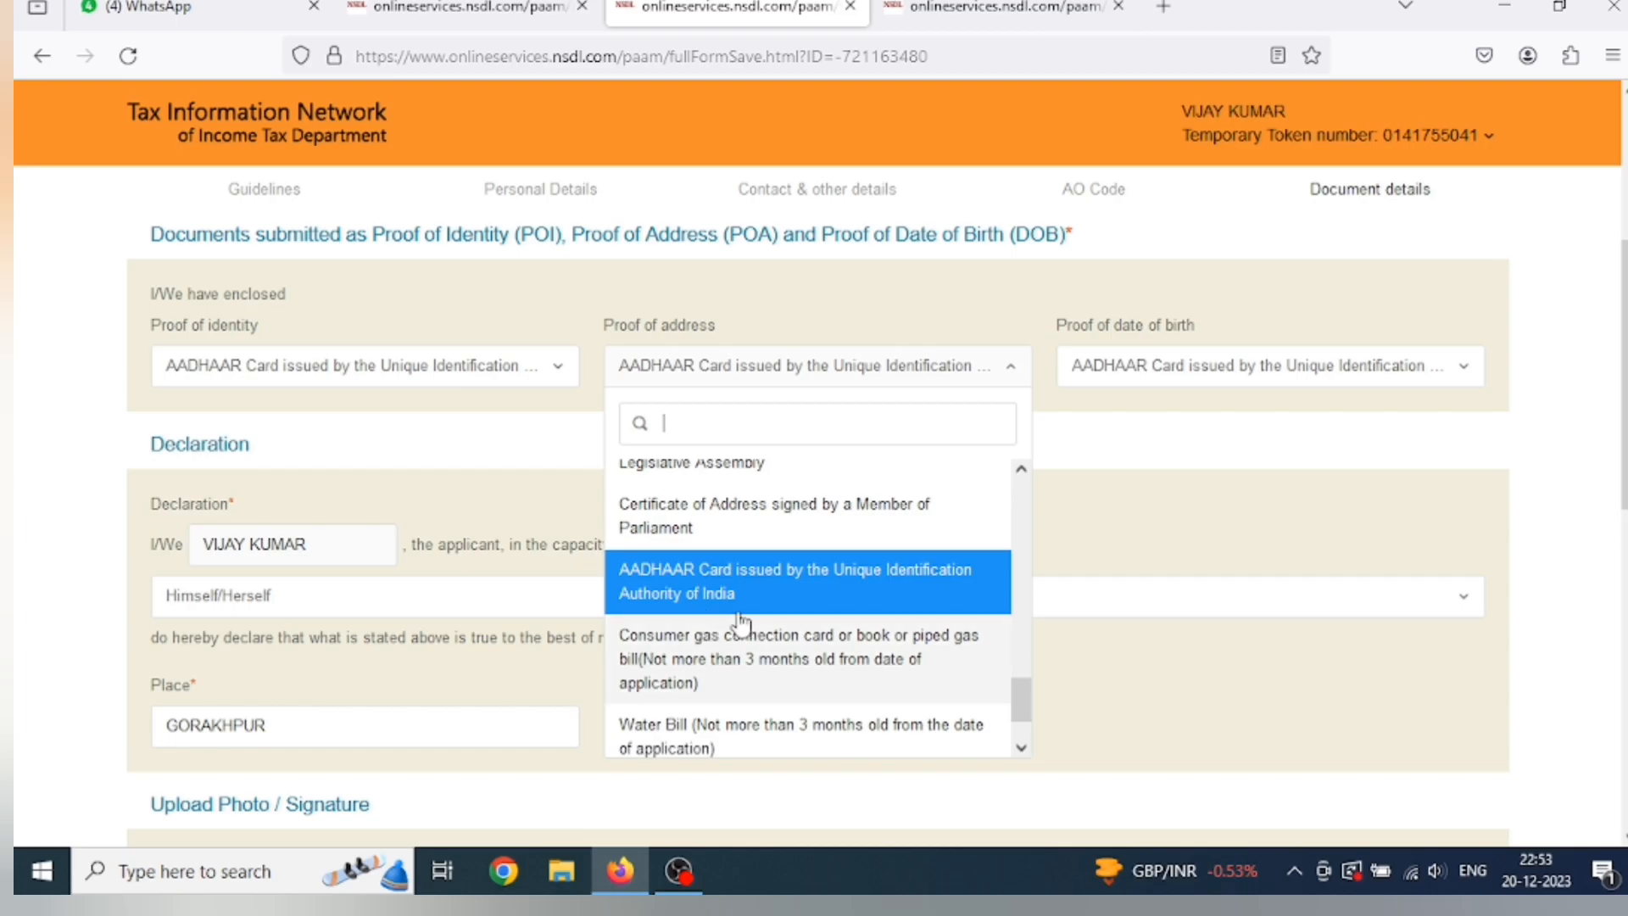
{"action": "left_click", "coordinate": [767, 597]}
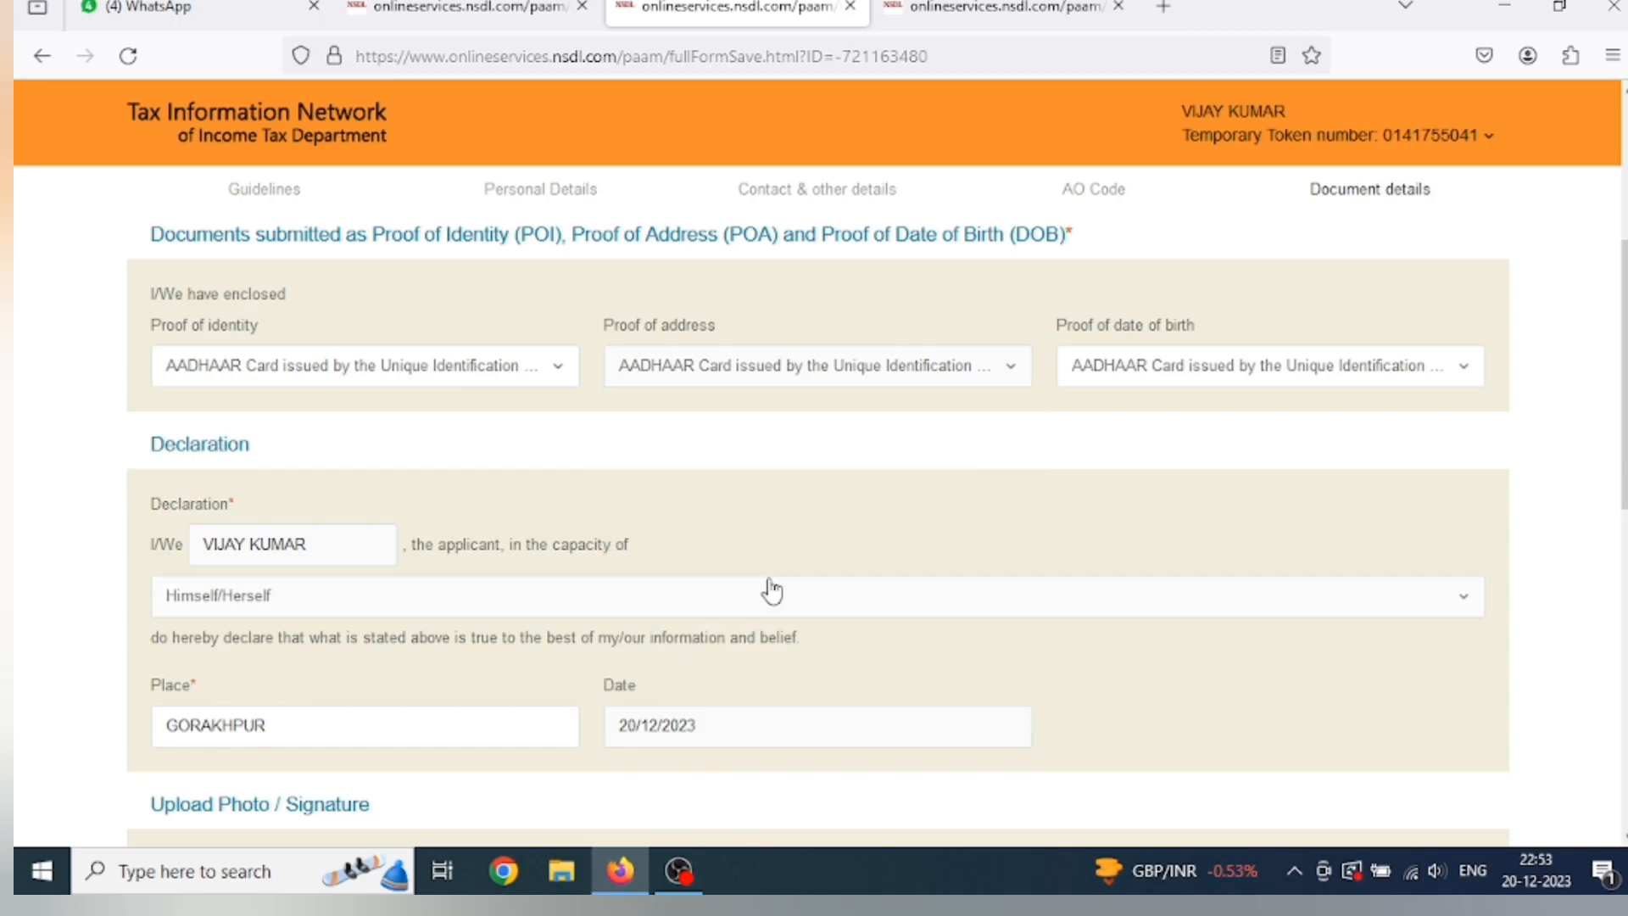
{"action": "left_click", "coordinate": [1146, 372]}
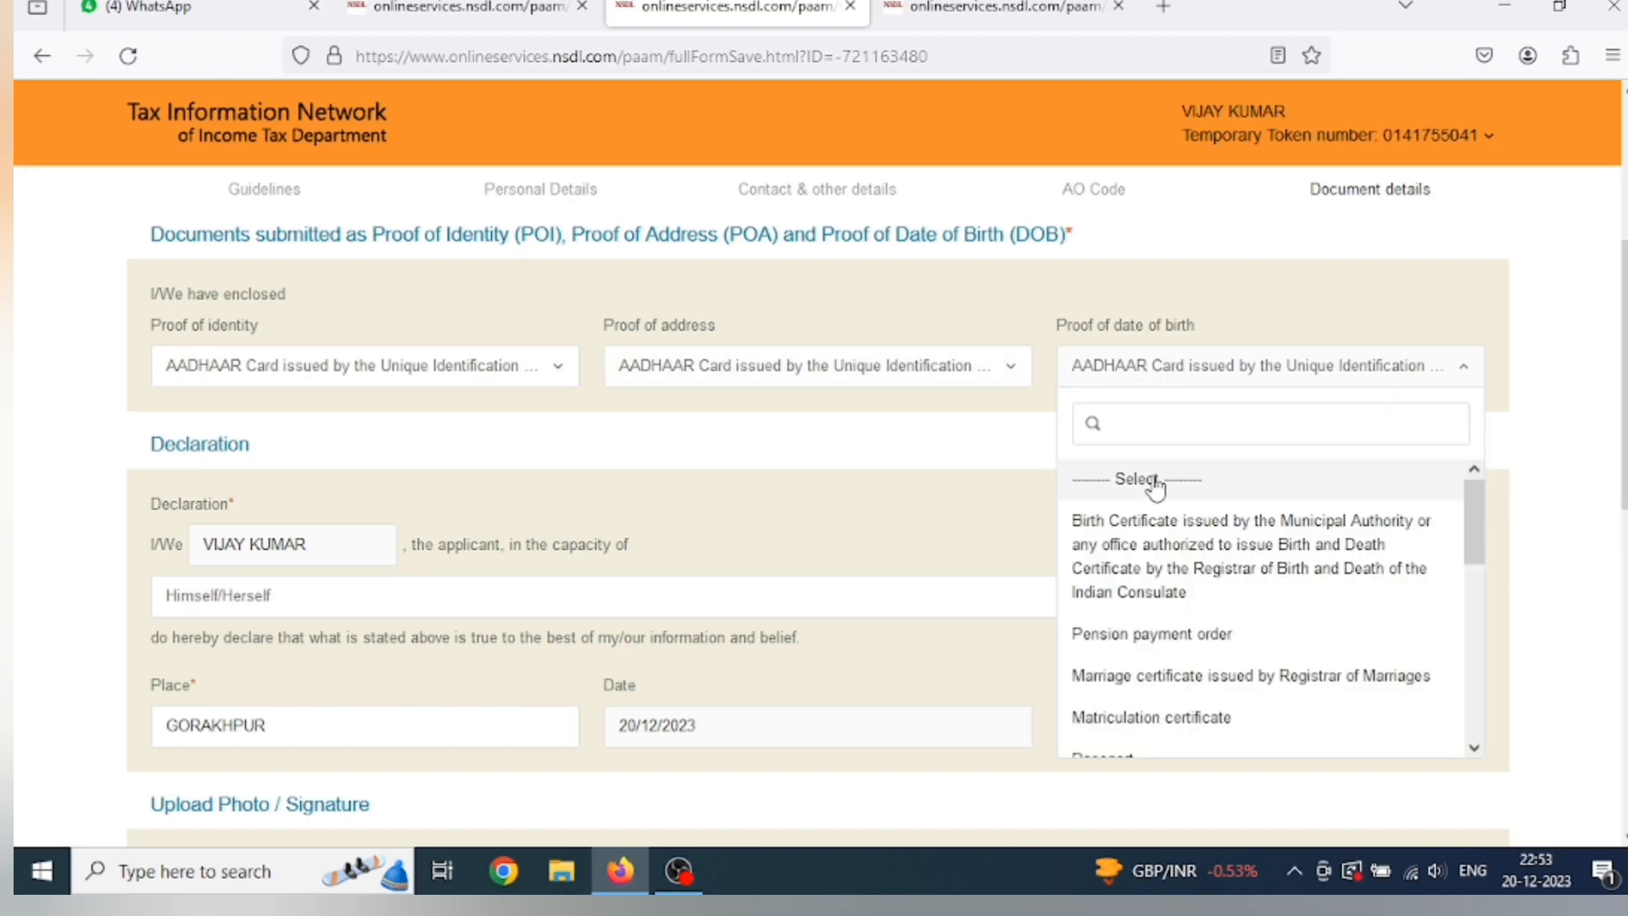
{"action": "scroll", "coordinate": [1156, 484], "scroll_direction": "down", "scroll_amount": 3}
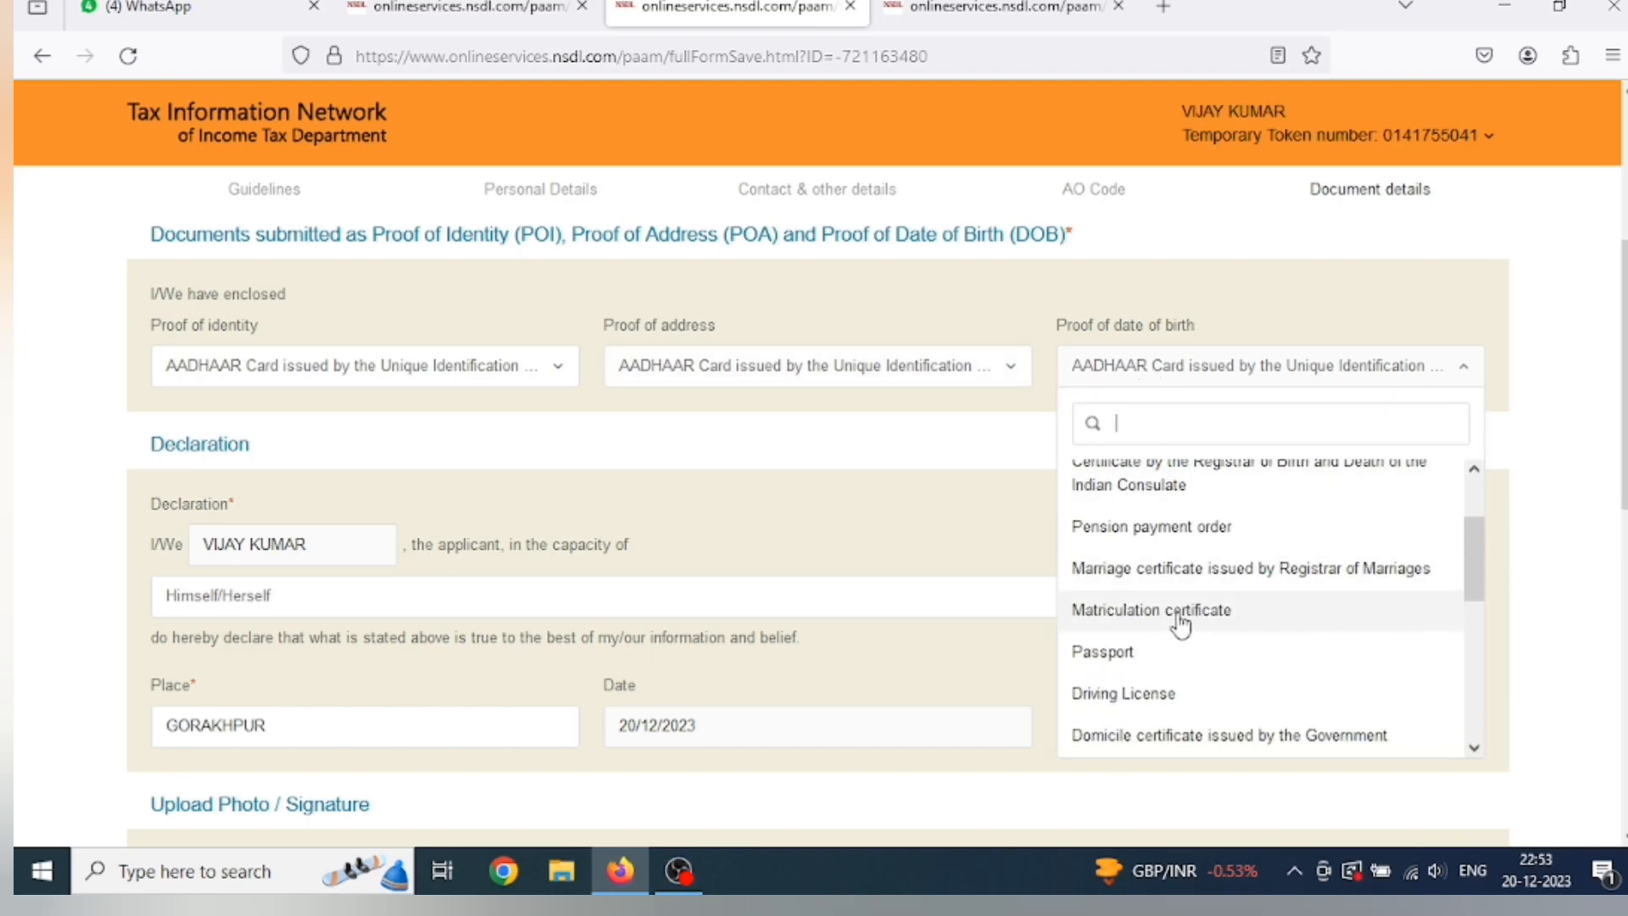
{"action": "scroll", "coordinate": [1176, 627], "scroll_direction": "down", "scroll_amount": 3}
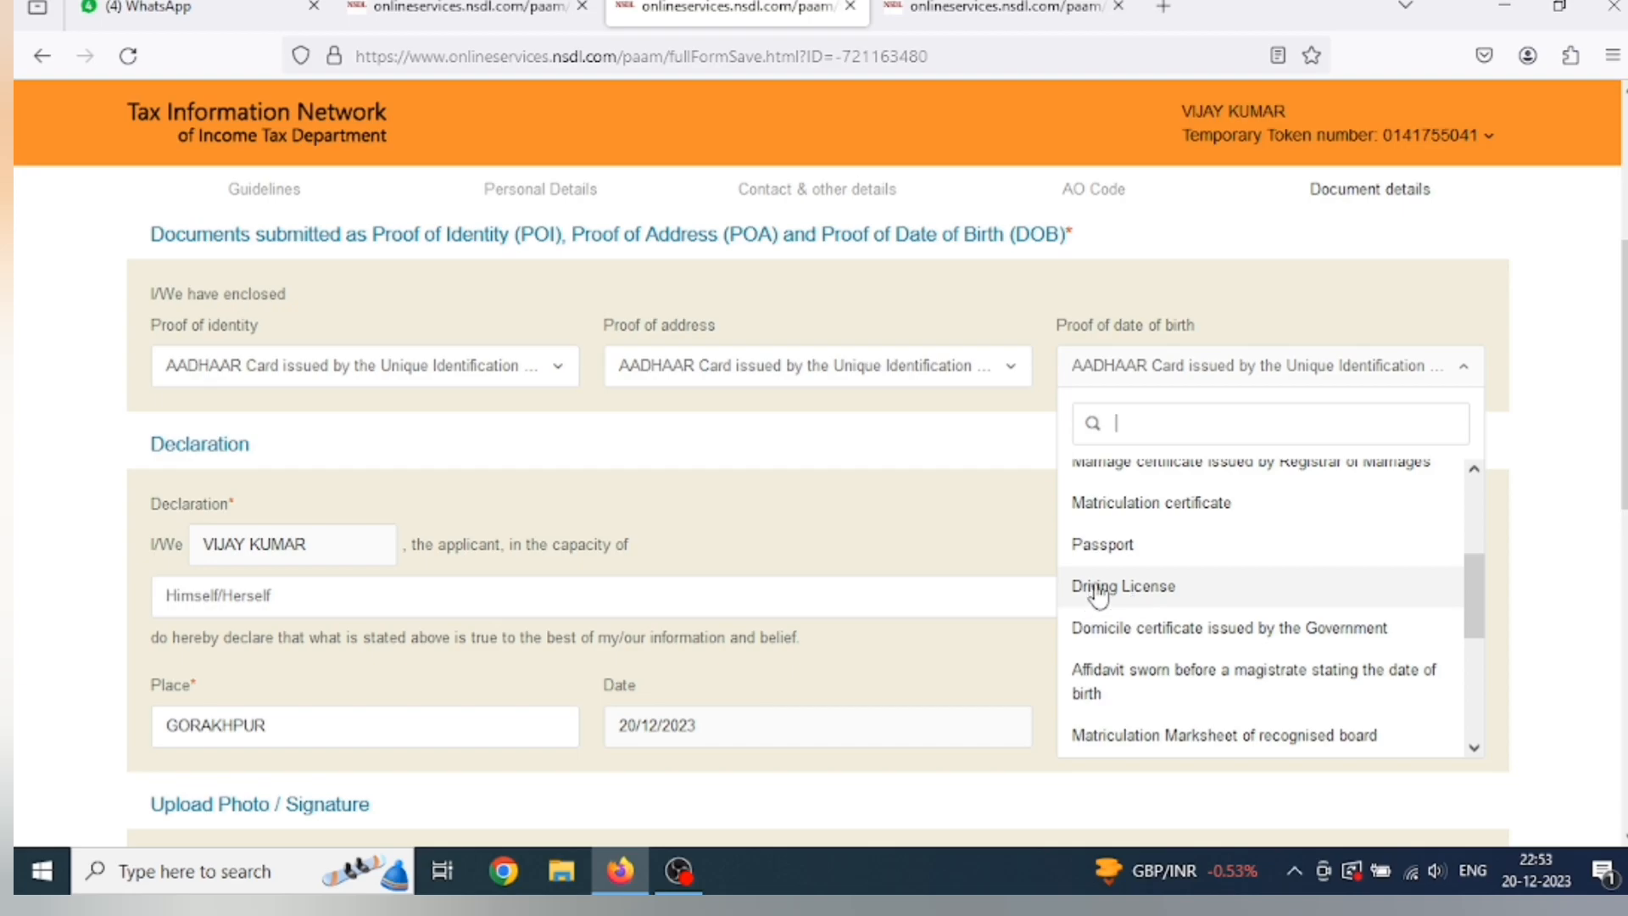
{"action": "scroll", "coordinate": [1153, 572], "scroll_direction": "down", "scroll_amount": 3}
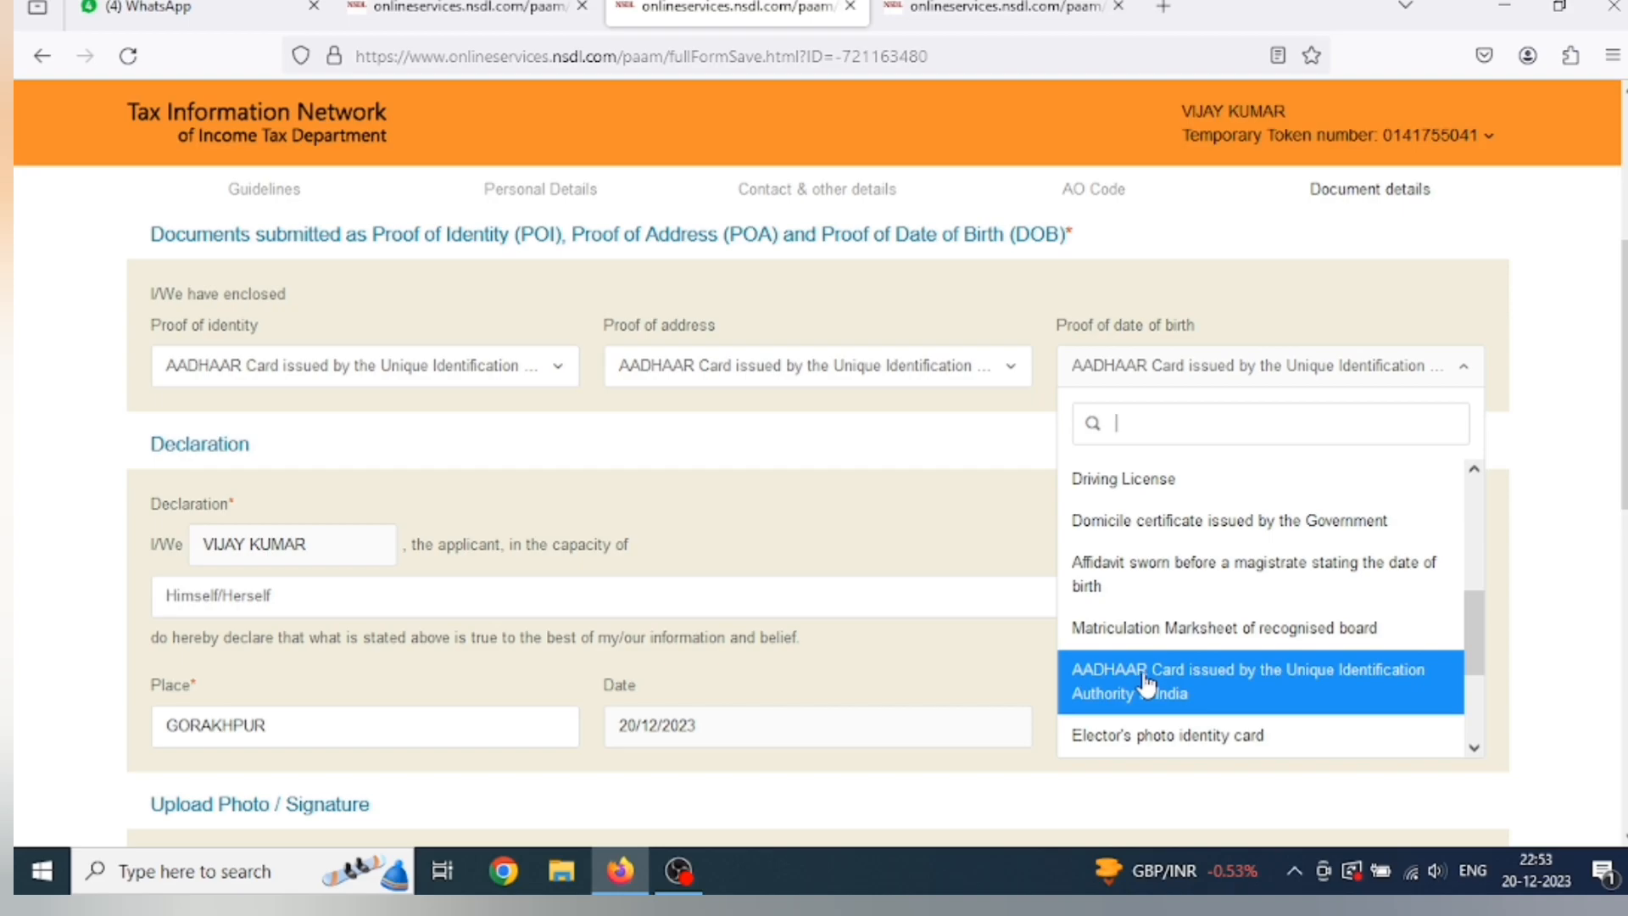
{"action": "left_click", "coordinate": [1146, 683]}
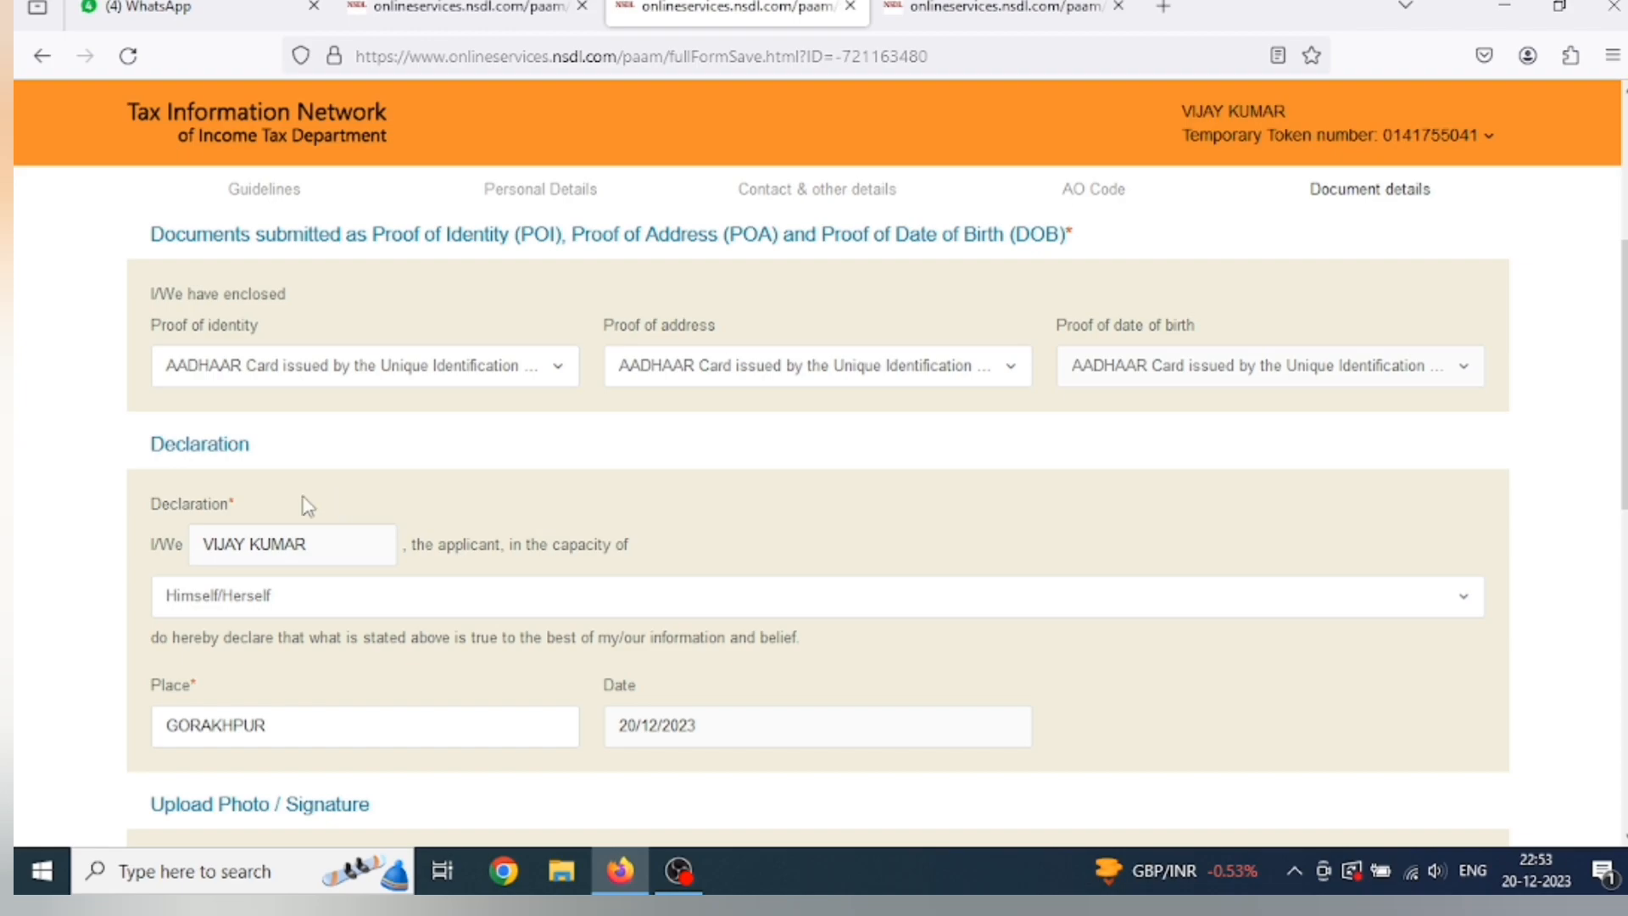
{"action": "scroll", "coordinate": [313, 547], "scroll_direction": "down", "scroll_amount": 2}
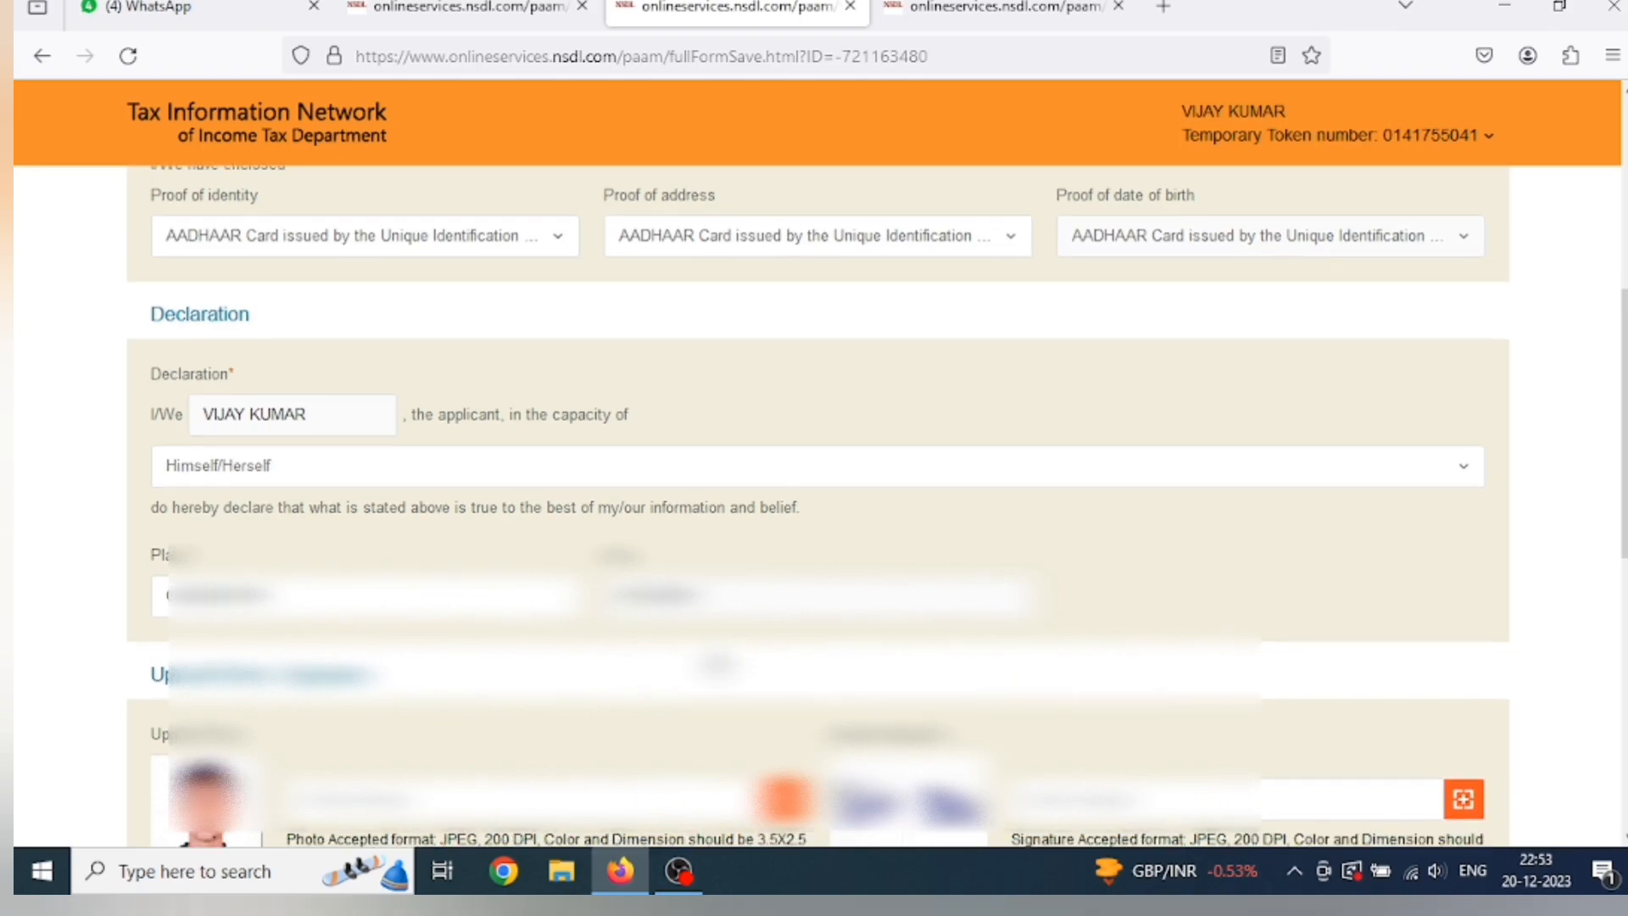
Check the uploaded photo, signature and supporting document, then submit the PAN application form.
{"action": "scroll", "coordinate": [710, 664], "scroll_direction": "down", "scroll_amount": 1}
{"action": "scroll", "coordinate": [389, 487], "scroll_direction": "down", "scroll_amount": 2}
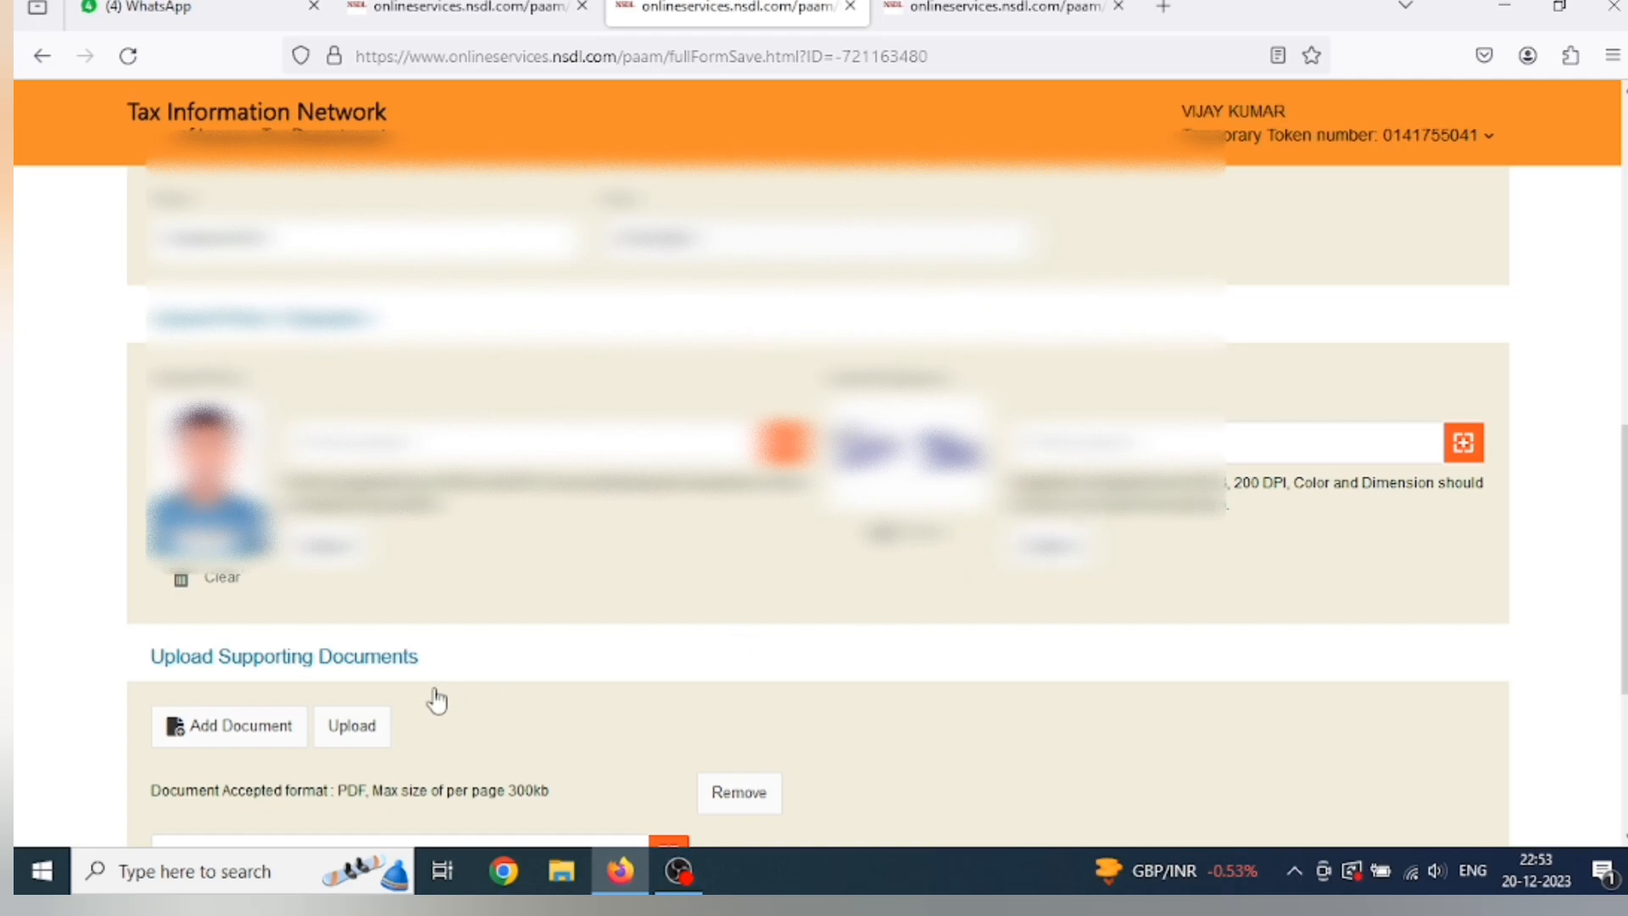
{"action": "scroll", "coordinate": [271, 710], "scroll_direction": "down", "scroll_amount": 2}
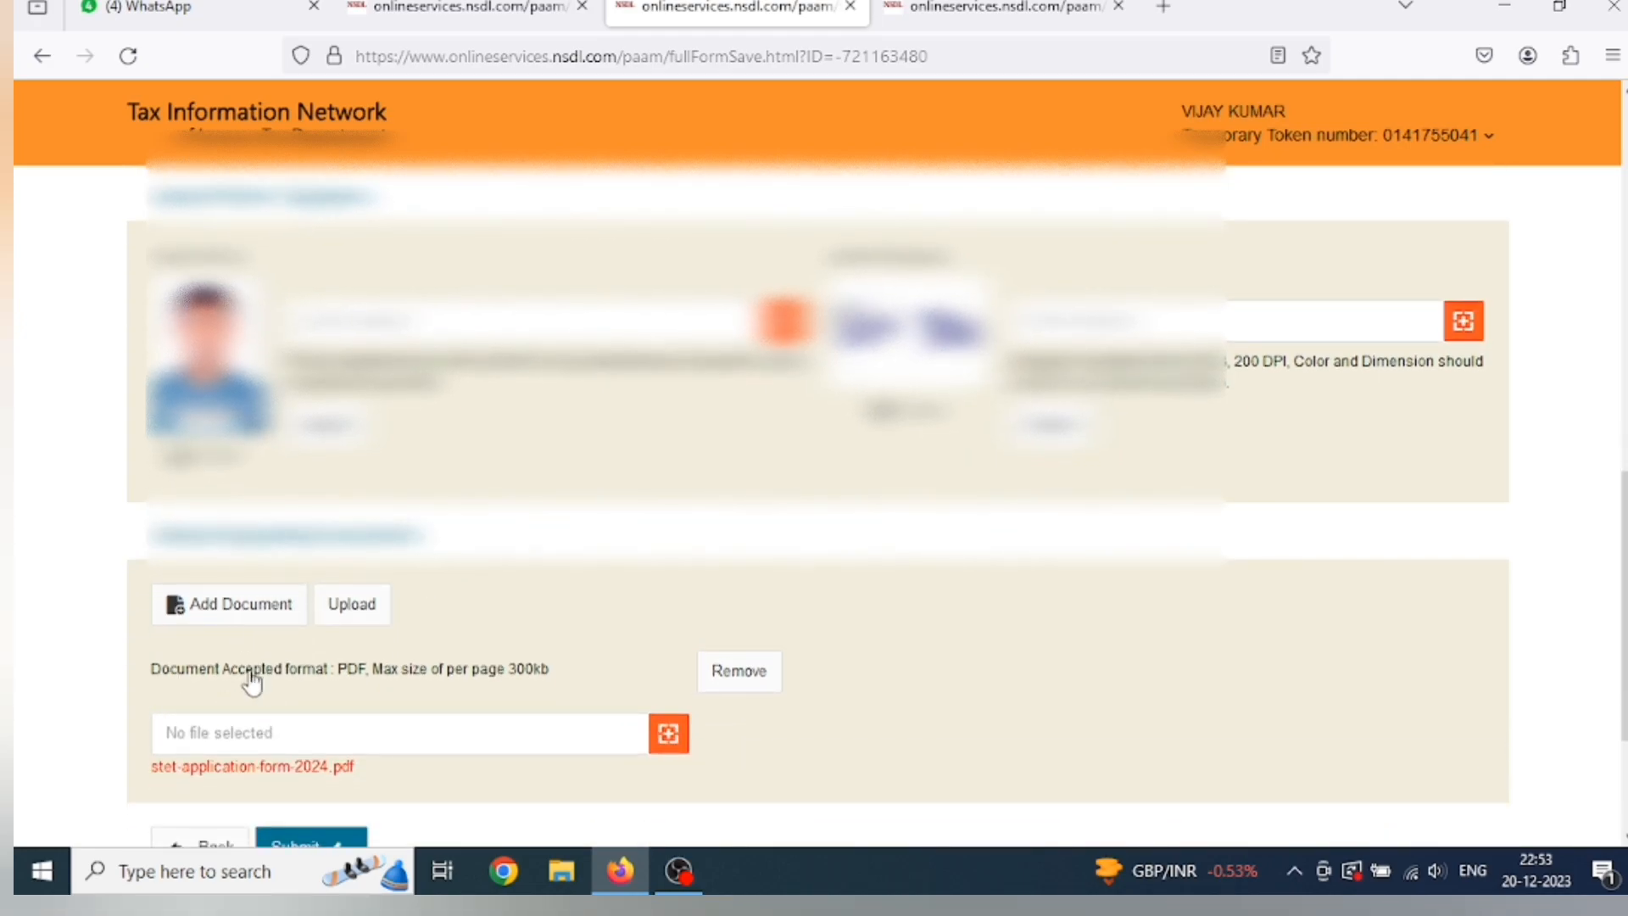
{"action": "scroll", "coordinate": [255, 676], "scroll_direction": "down", "scroll_amount": 2}
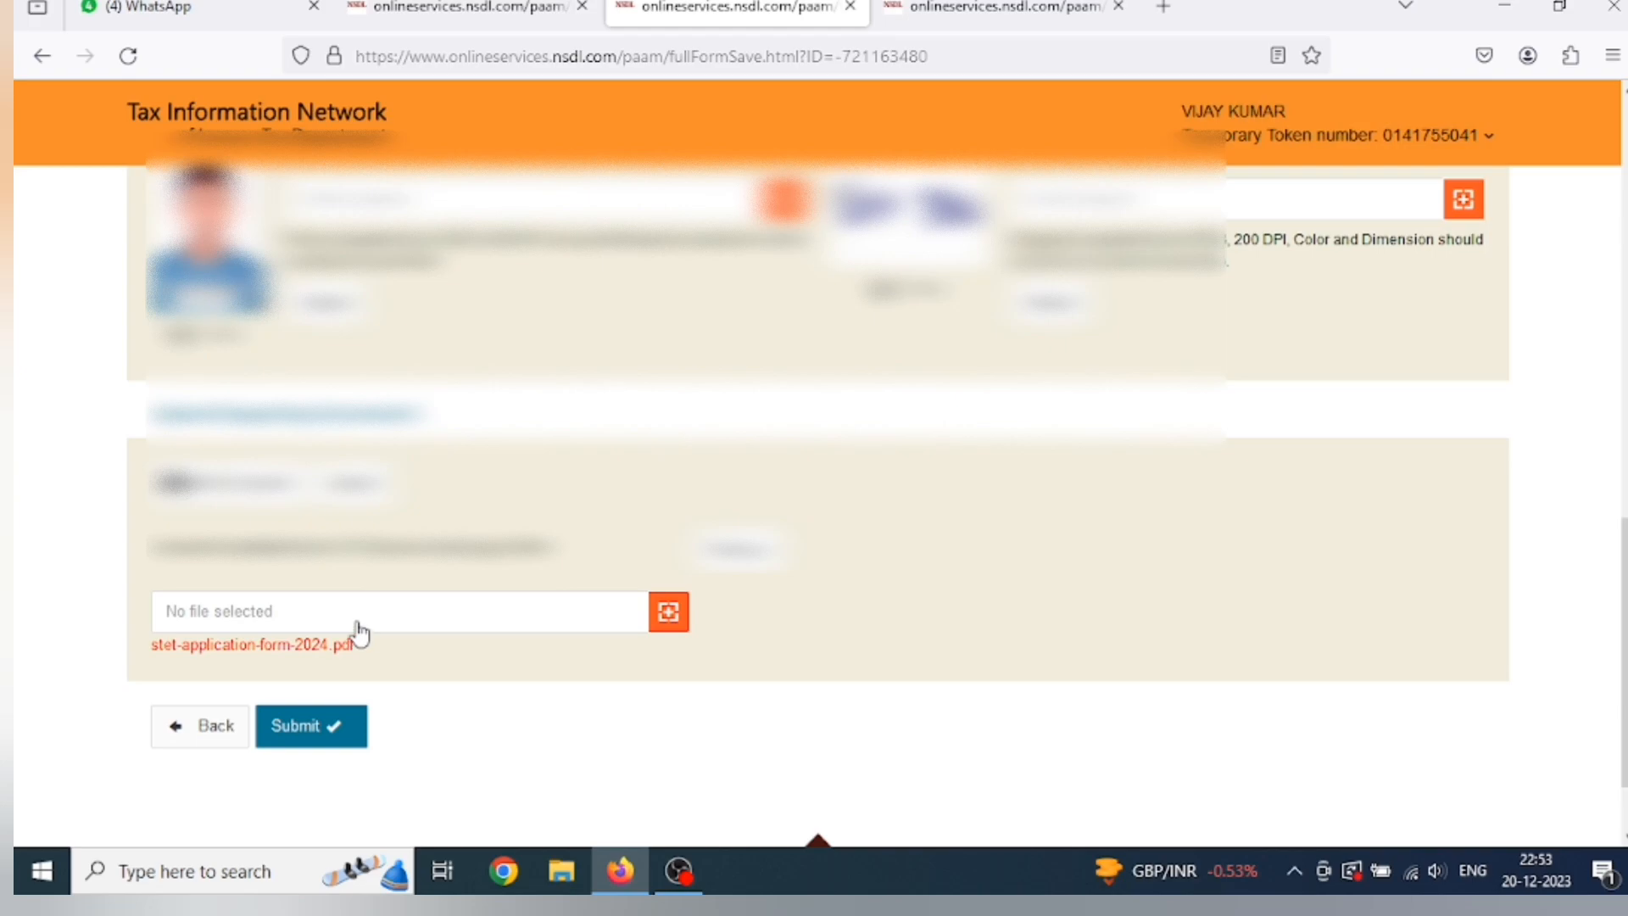
{"action": "scroll", "coordinate": [391, 733], "scroll_direction": "down", "scroll_amount": 1}
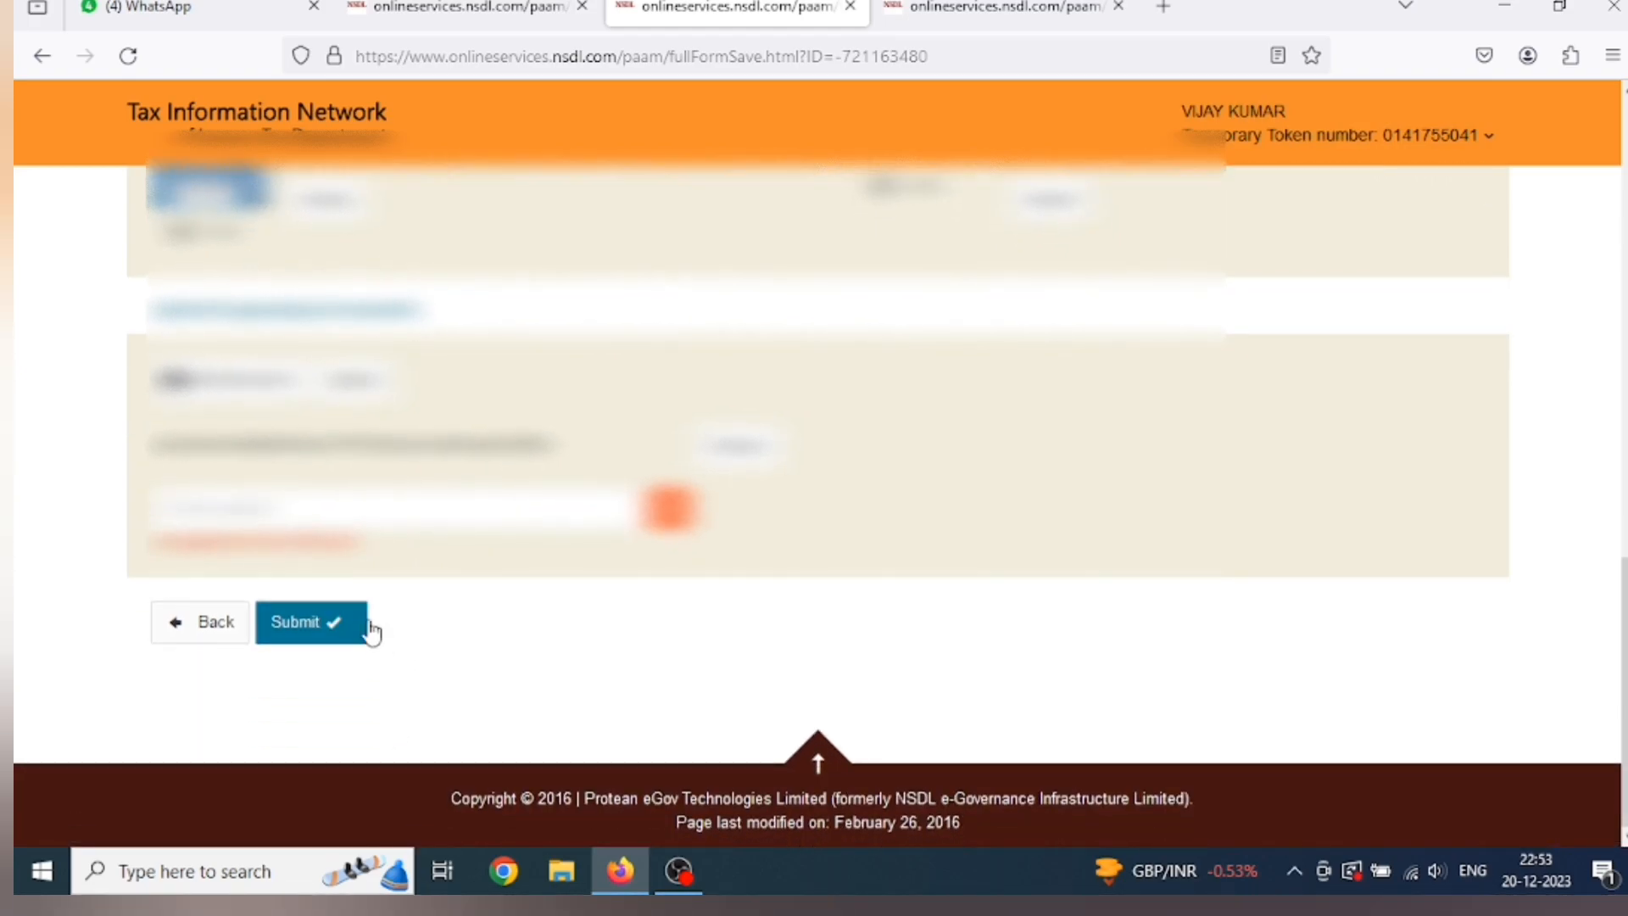
{"action": "scroll", "coordinate": [390, 627], "scroll_direction": "up", "scroll_amount": 1}
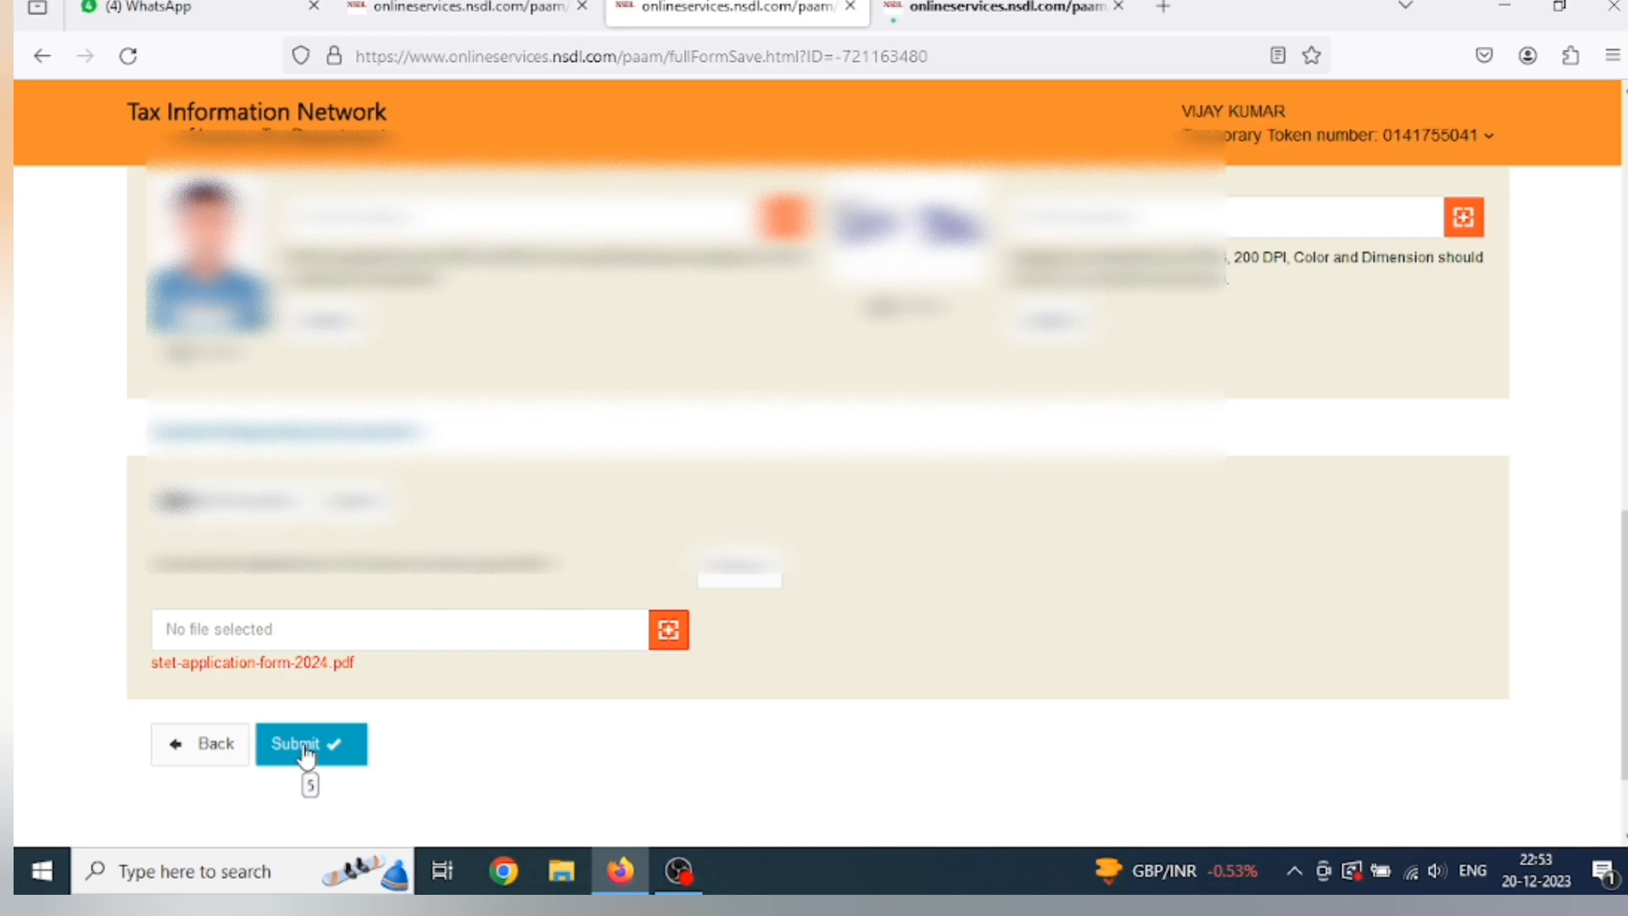
{"action": "left_click", "coordinate": [306, 746]}
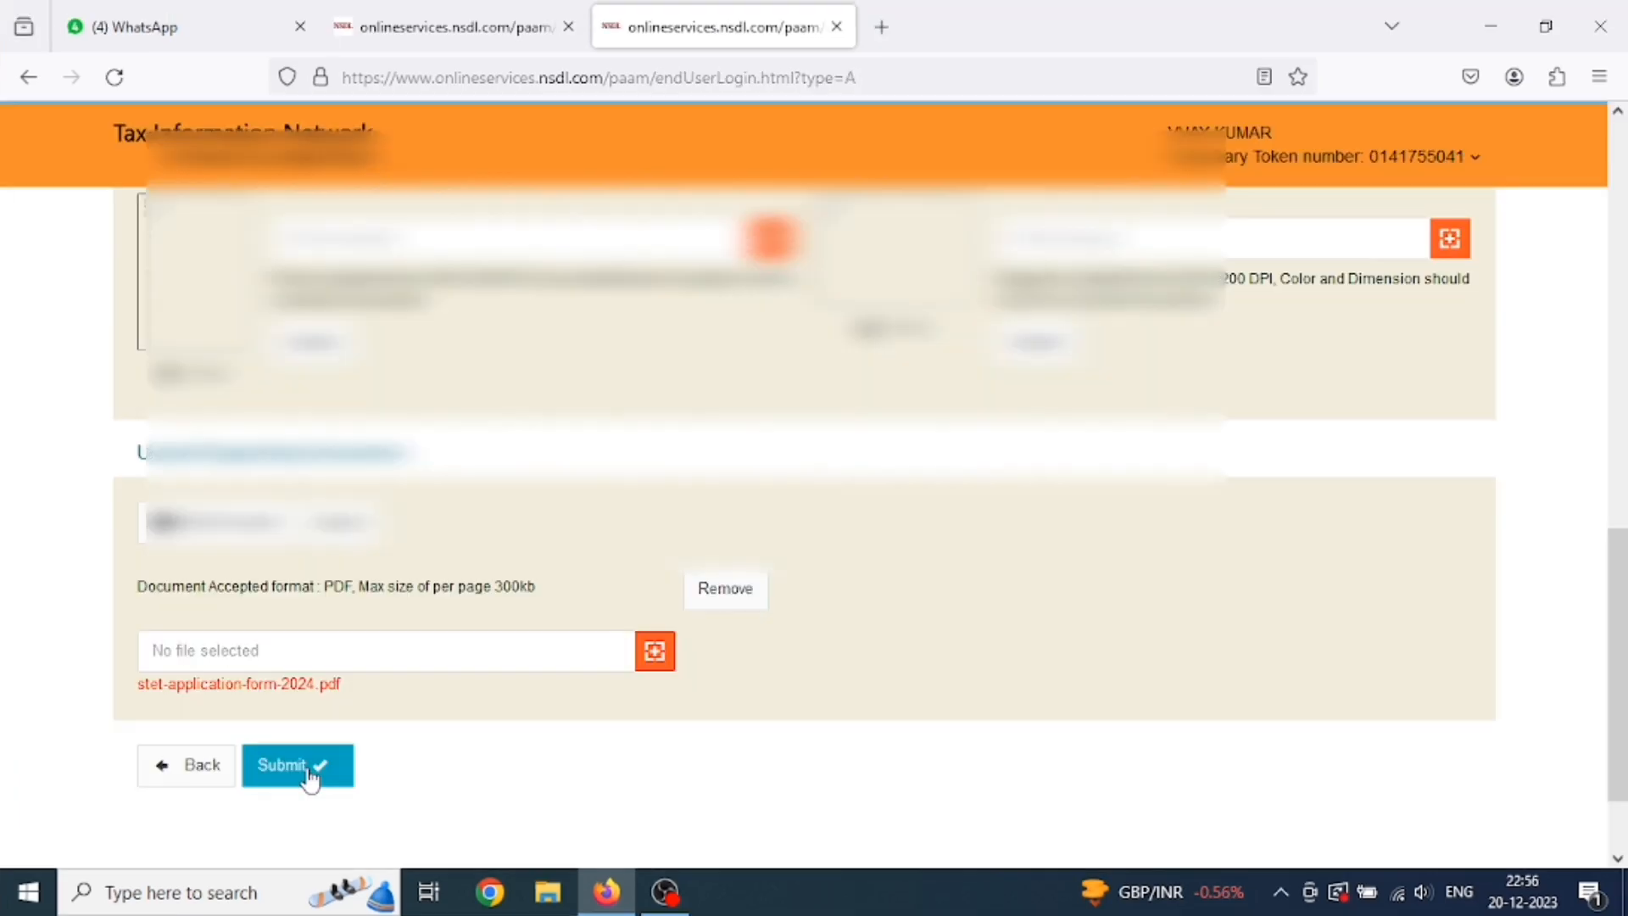
{"action": "left_click", "coordinate": [308, 770]}
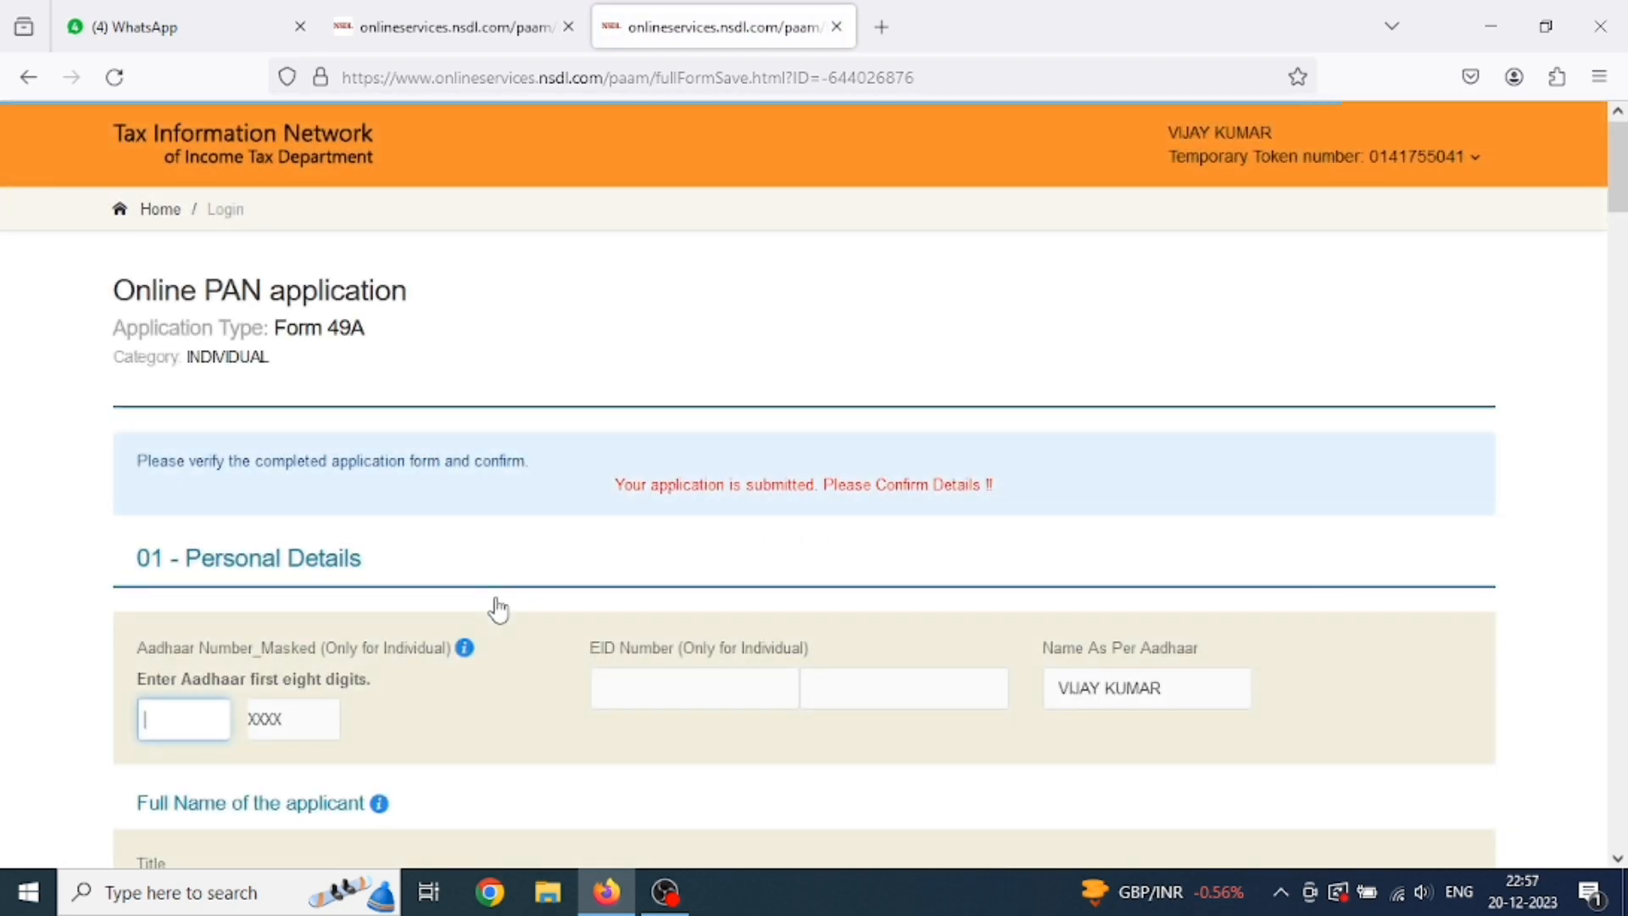
Enter the first eight Aadhaar digits in the masked Aadhaar field.
{"action": "scroll", "coordinate": [496, 609], "scroll_direction": "down", "scroll_amount": 2}
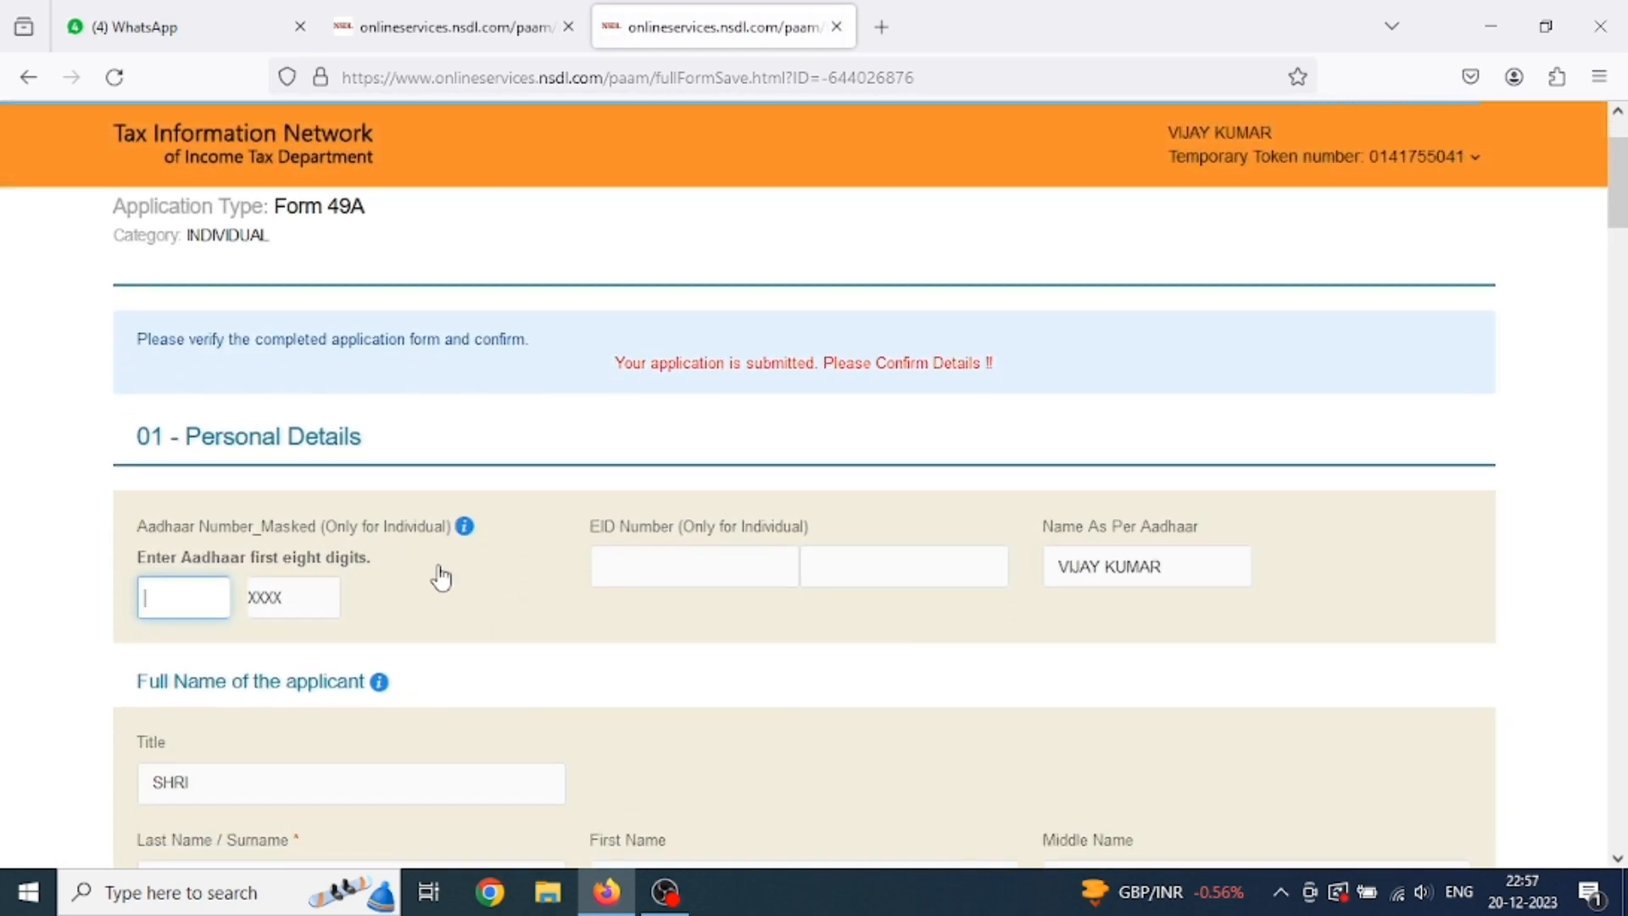
{"action": "scroll", "coordinate": [441, 577], "scroll_direction": "up", "scroll_amount": 2}
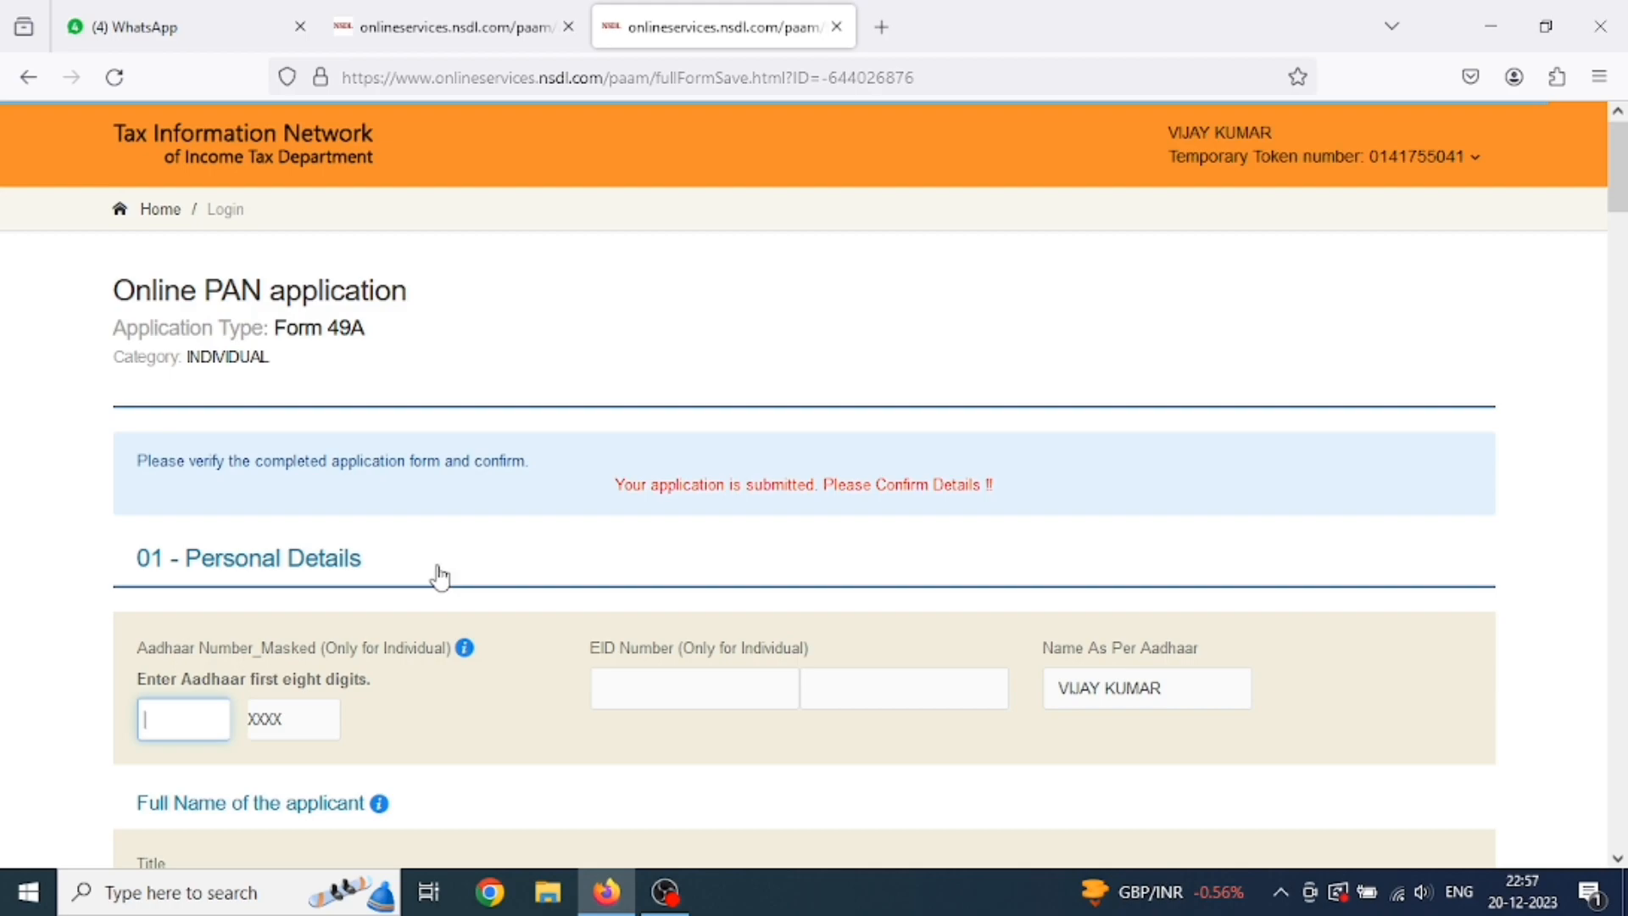
{"action": "scroll", "coordinate": [407, 581], "scroll_direction": "down", "scroll_amount": 2}
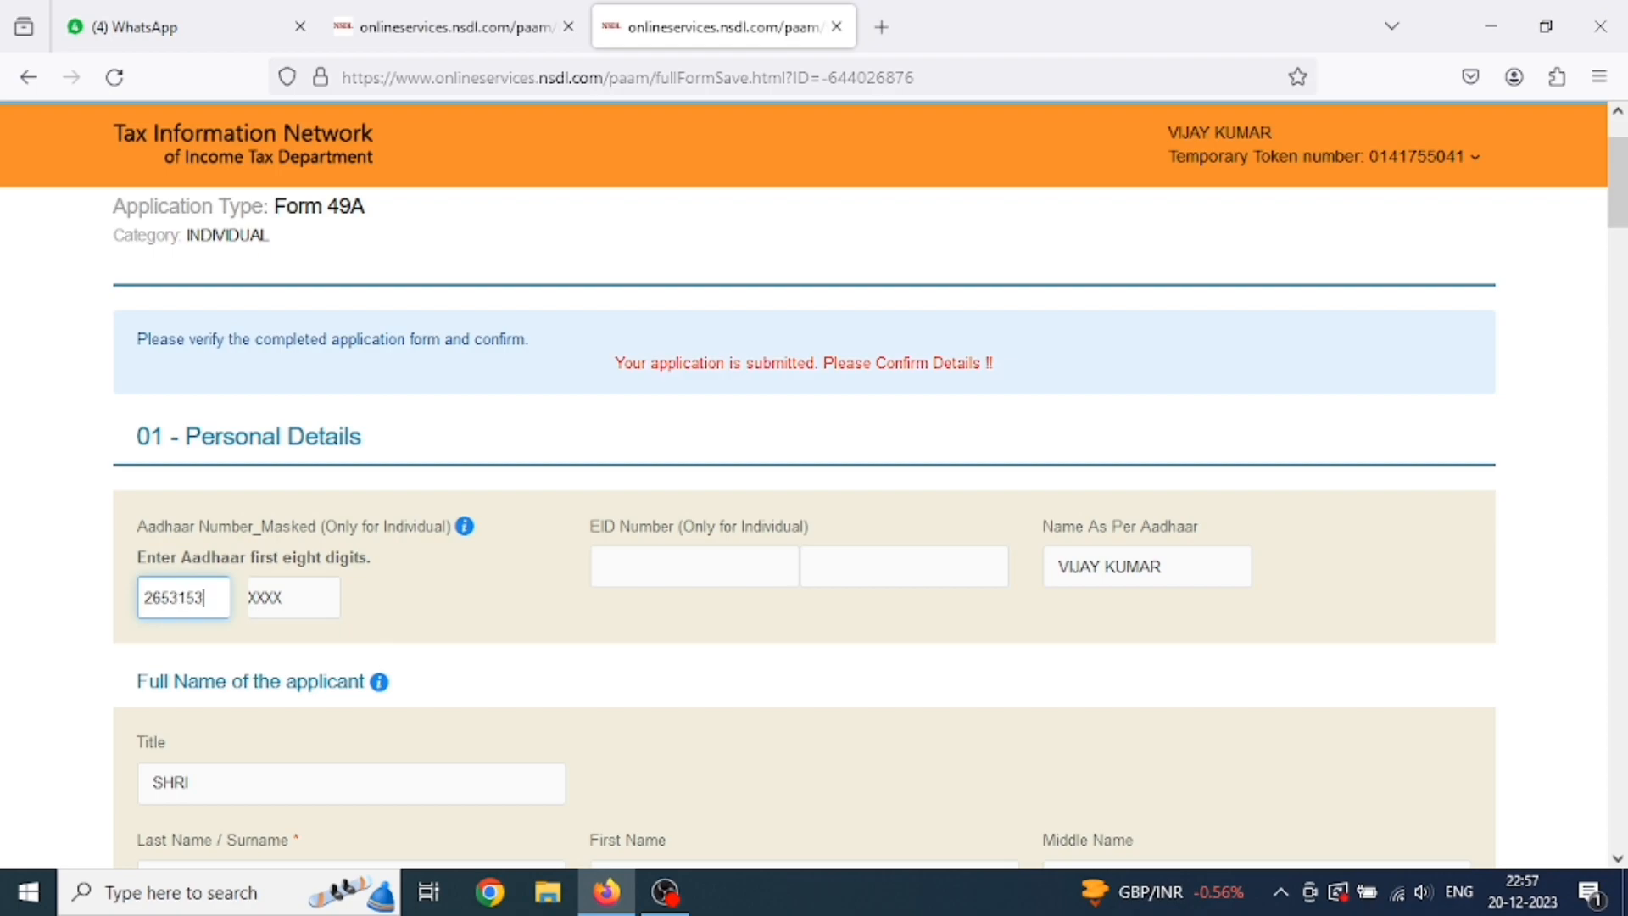
{"action": "type", "text": "?"}
Review the Form 49A preview with AO code LKN W 26 95, photo and signature, then confirm.
{"action": "scroll", "coordinate": [814, 525], "scroll_direction": "down", "scroll_amount": 5}
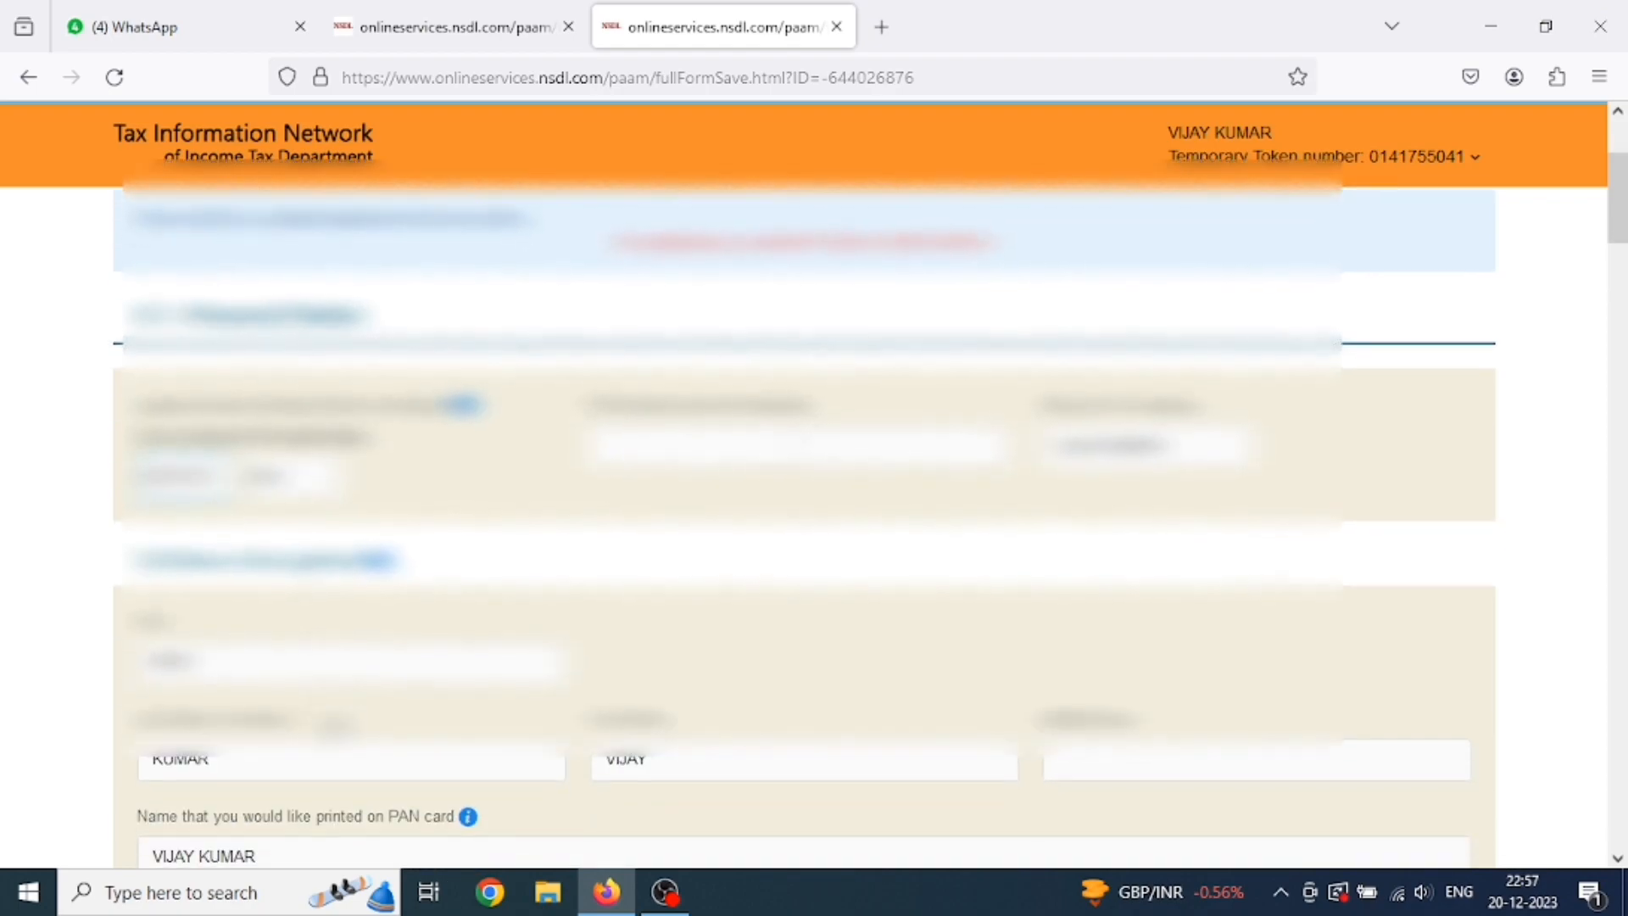
{"action": "scroll", "coordinate": [509, 662], "scroll_direction": "down", "scroll_amount": 8}
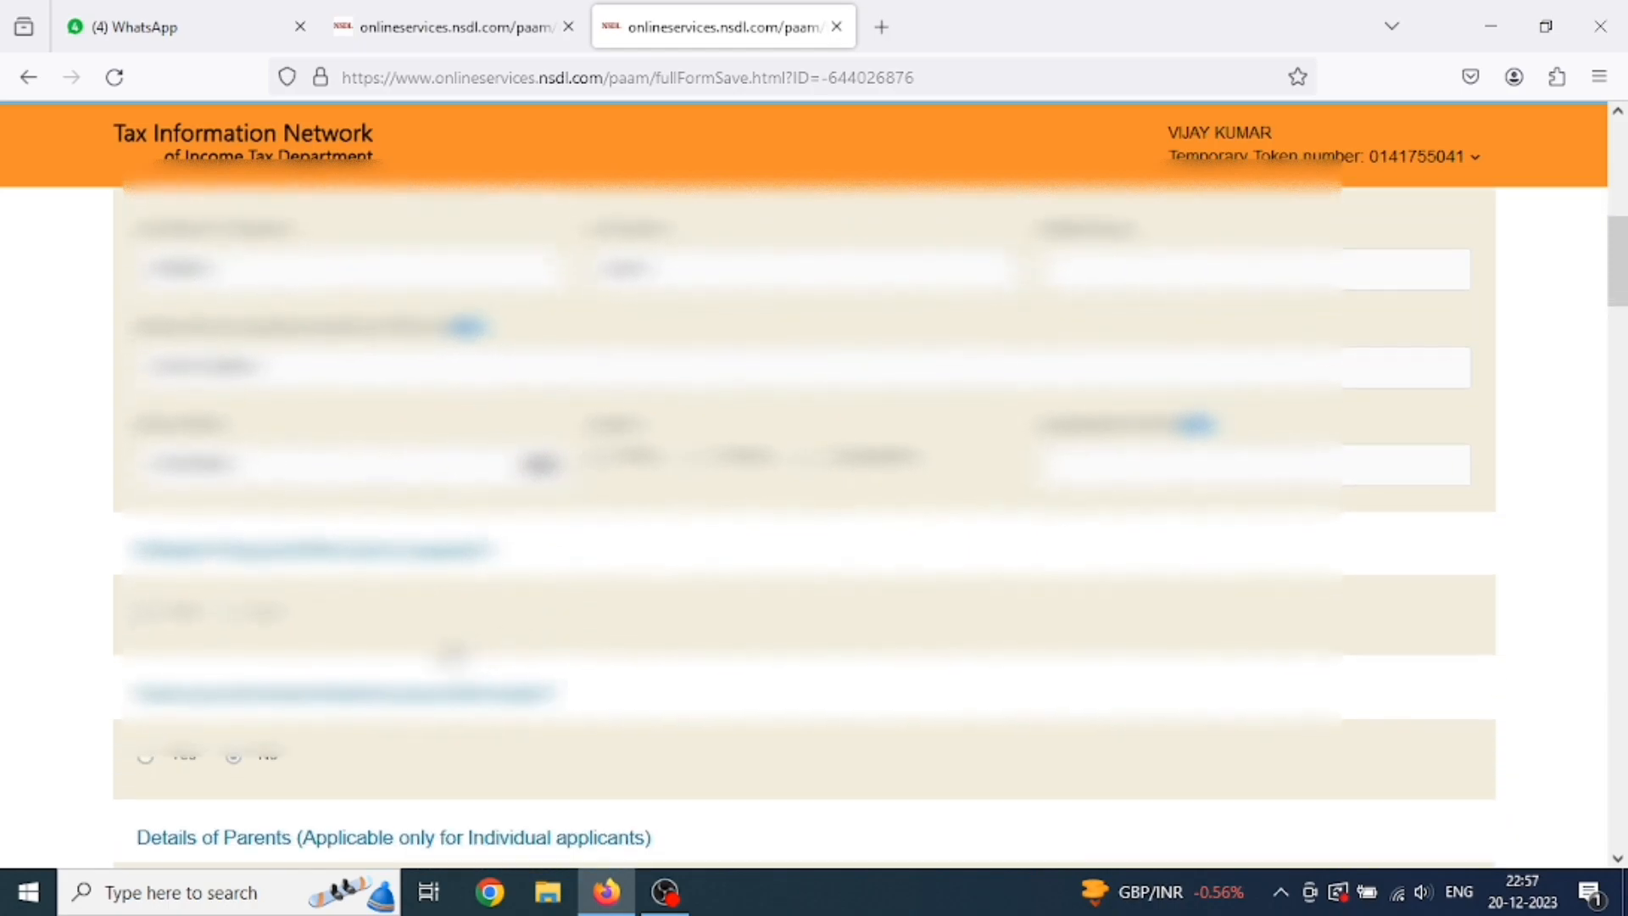
{"action": "scroll", "coordinate": [449, 659], "scroll_direction": "down", "scroll_amount": 3}
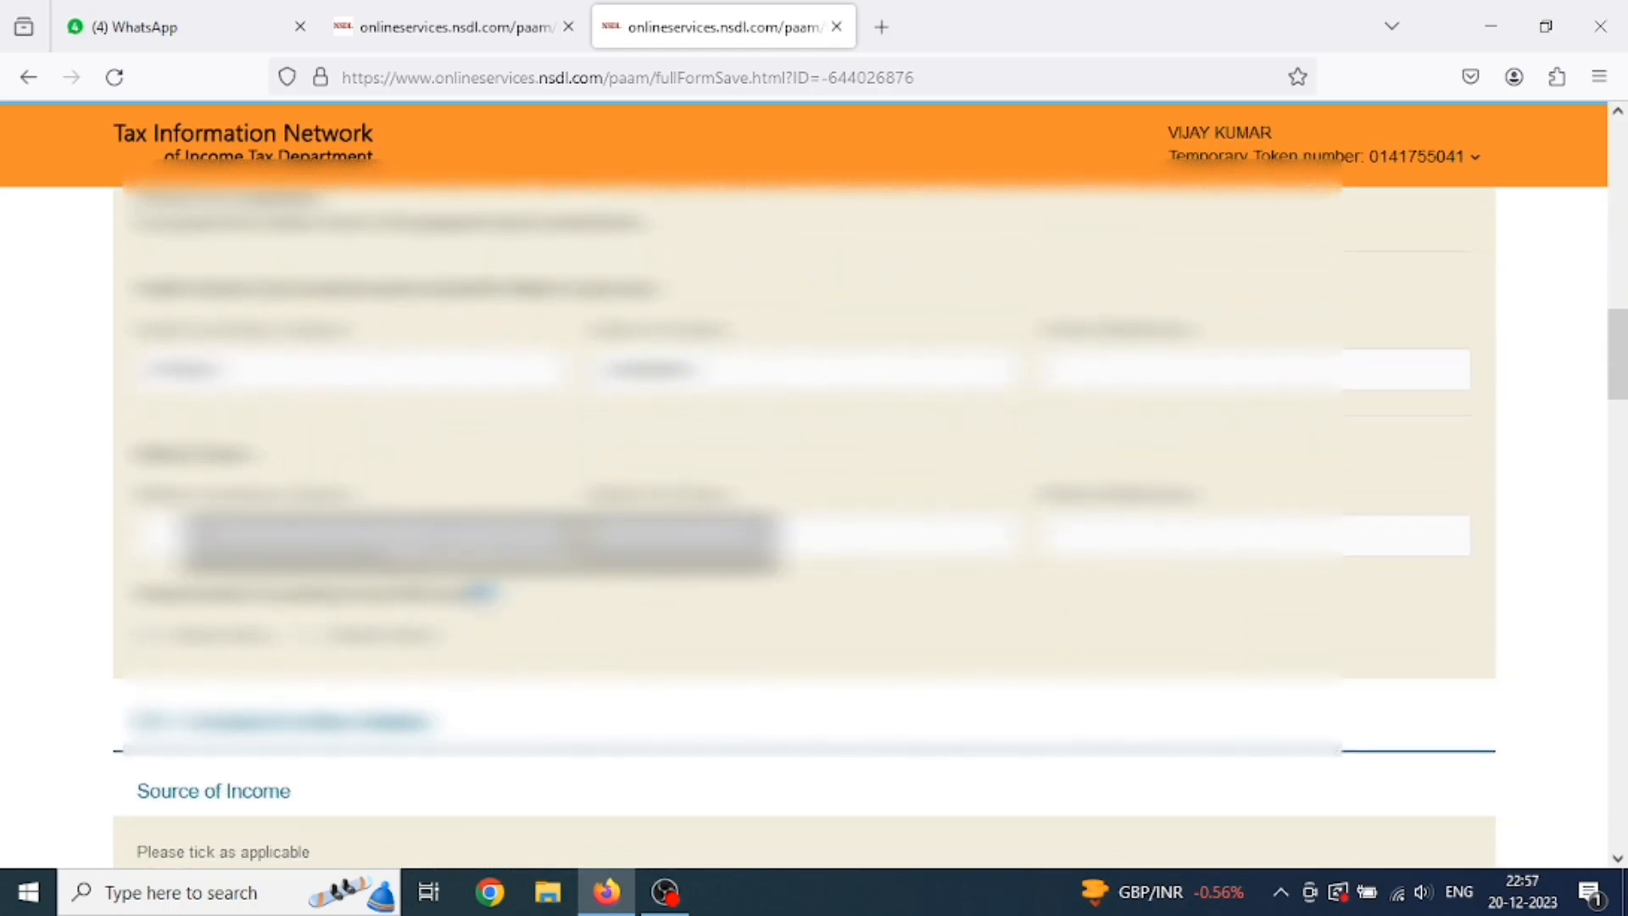
{"action": "scroll", "coordinate": [433, 644], "scroll_direction": "up", "scroll_amount": 1}
{"action": "scroll", "coordinate": [757, 640], "scroll_direction": "up", "scroll_amount": 3}
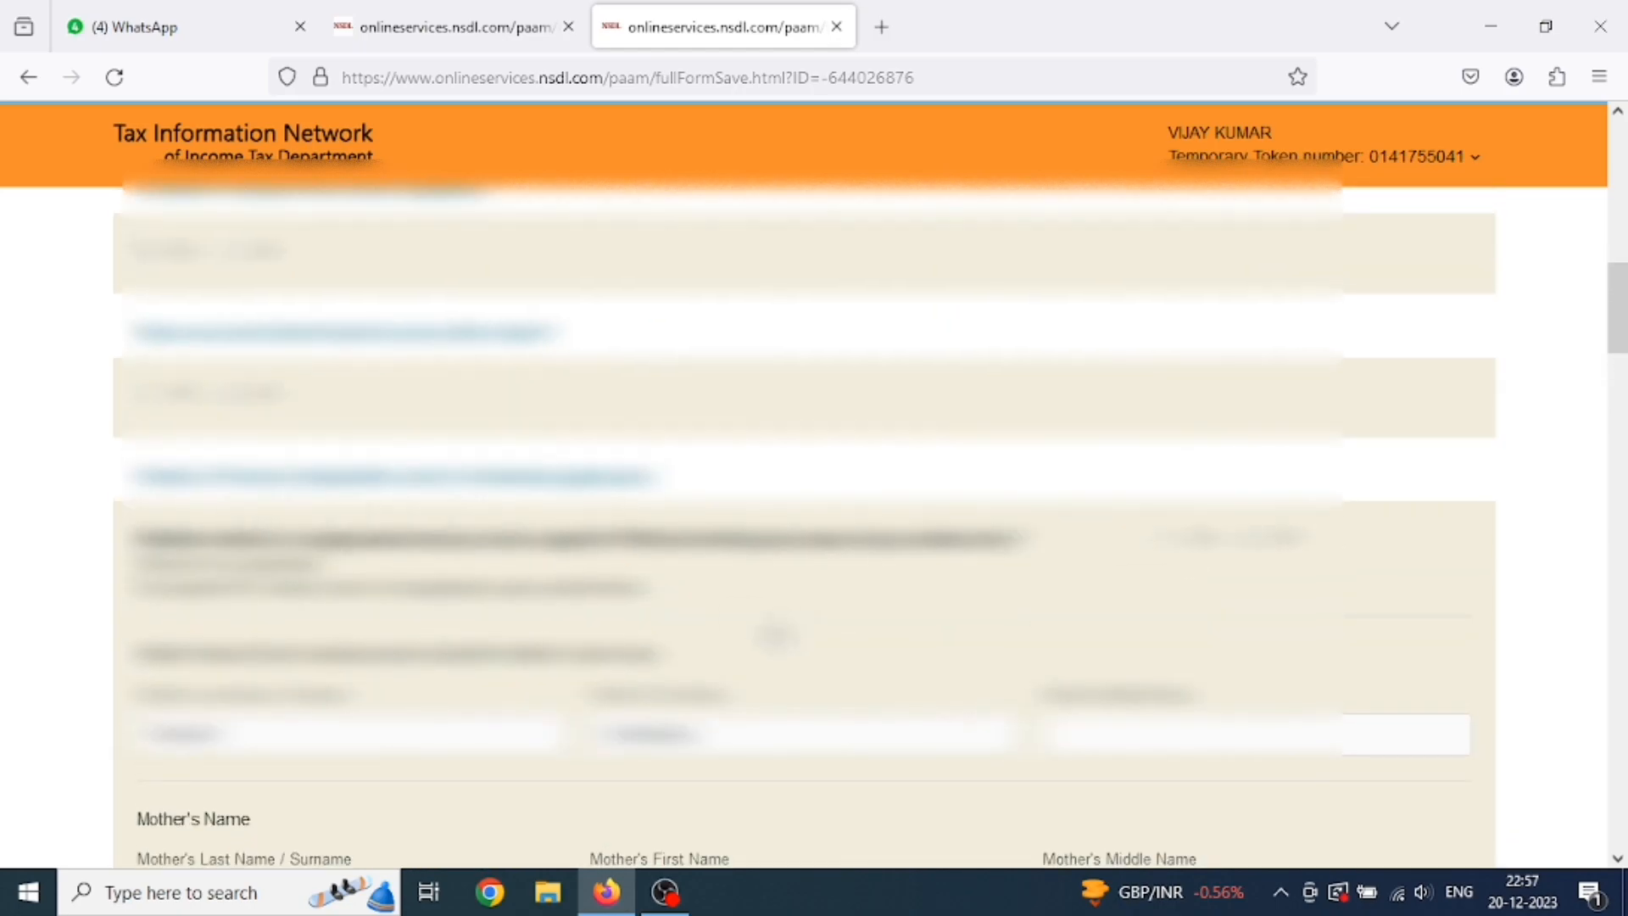
{"action": "scroll", "coordinate": [757, 640], "scroll_direction": "down", "scroll_amount": 2}
{"action": "scroll", "coordinate": [378, 643], "scroll_direction": "down", "scroll_amount": 4}
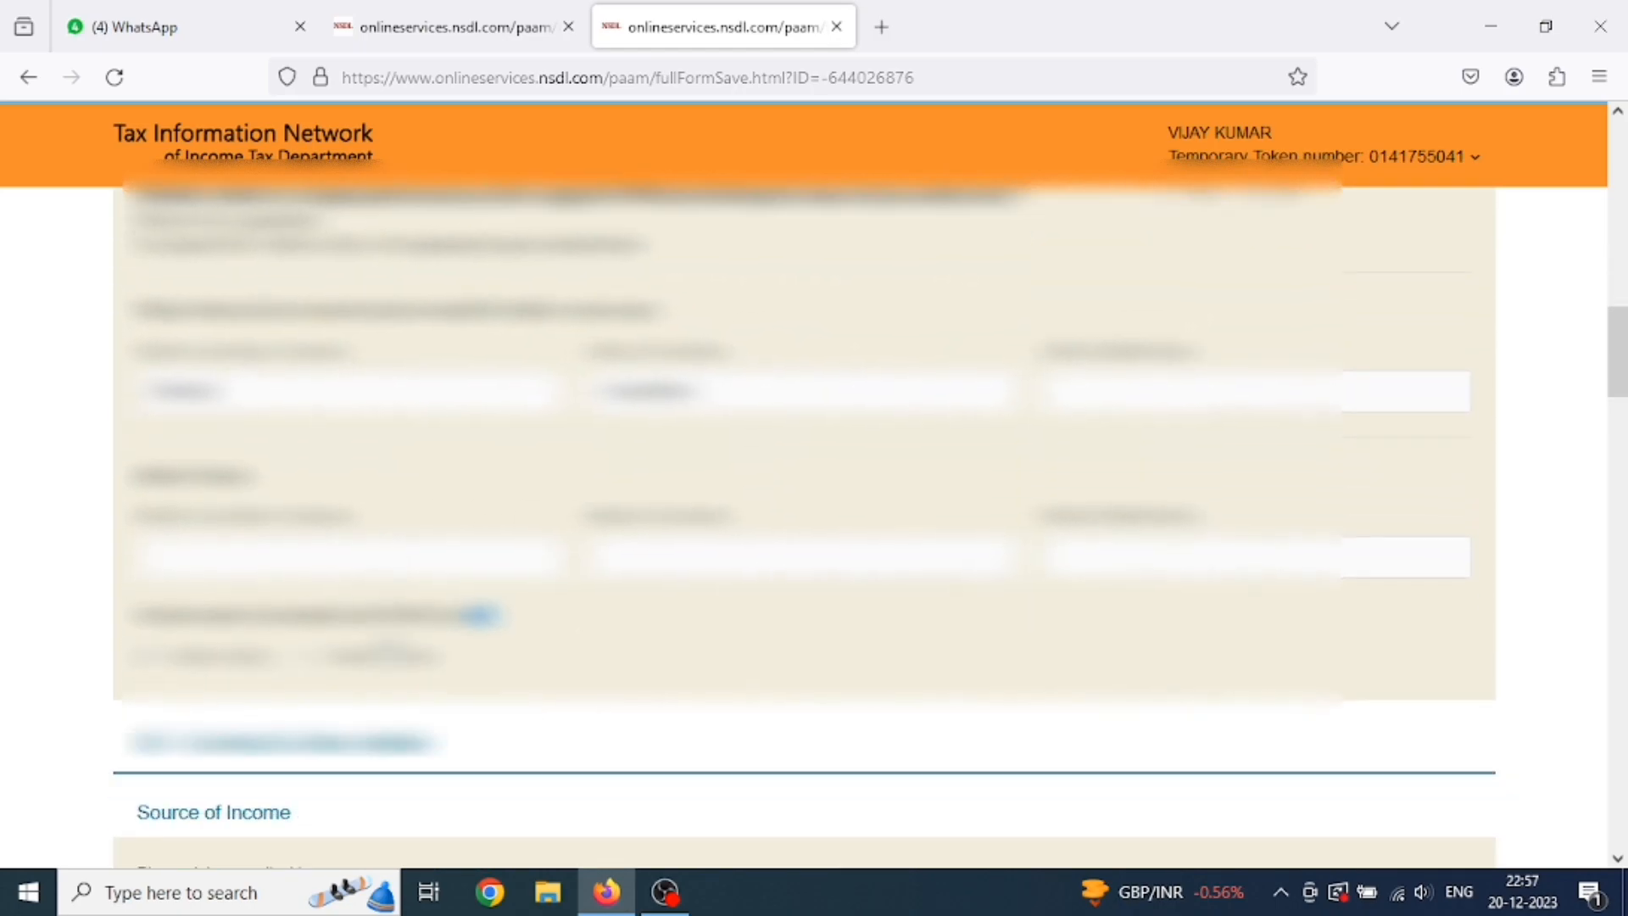
{"action": "scroll", "coordinate": [374, 638], "scroll_direction": "down", "scroll_amount": 7}
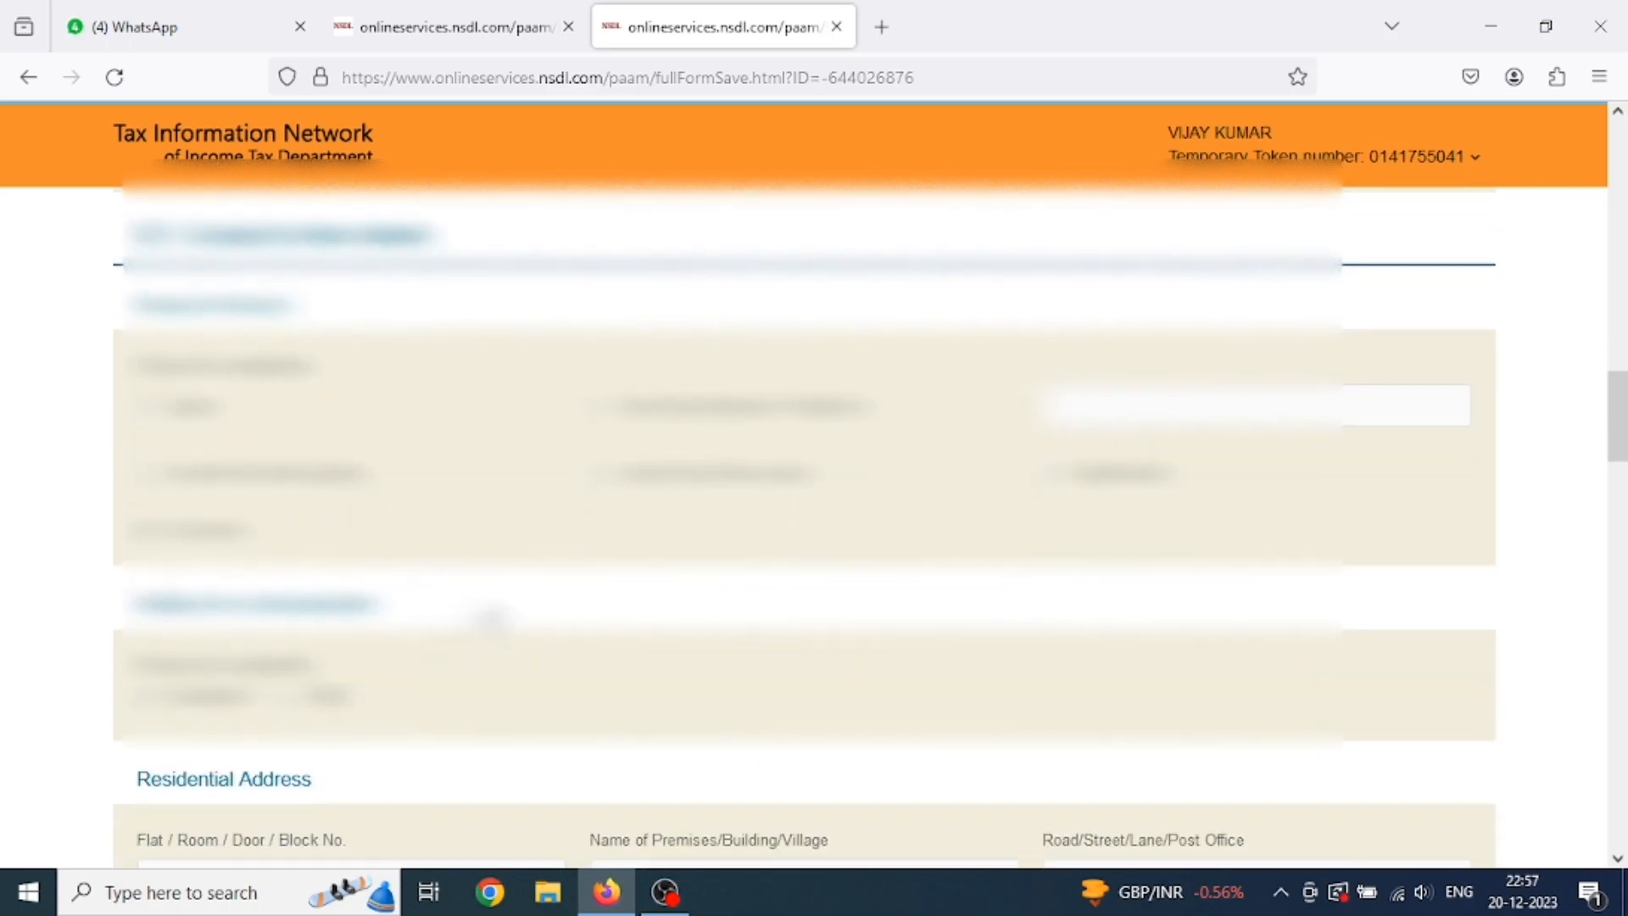
{"action": "scroll", "coordinate": [469, 642], "scroll_direction": "down", "scroll_amount": 10}
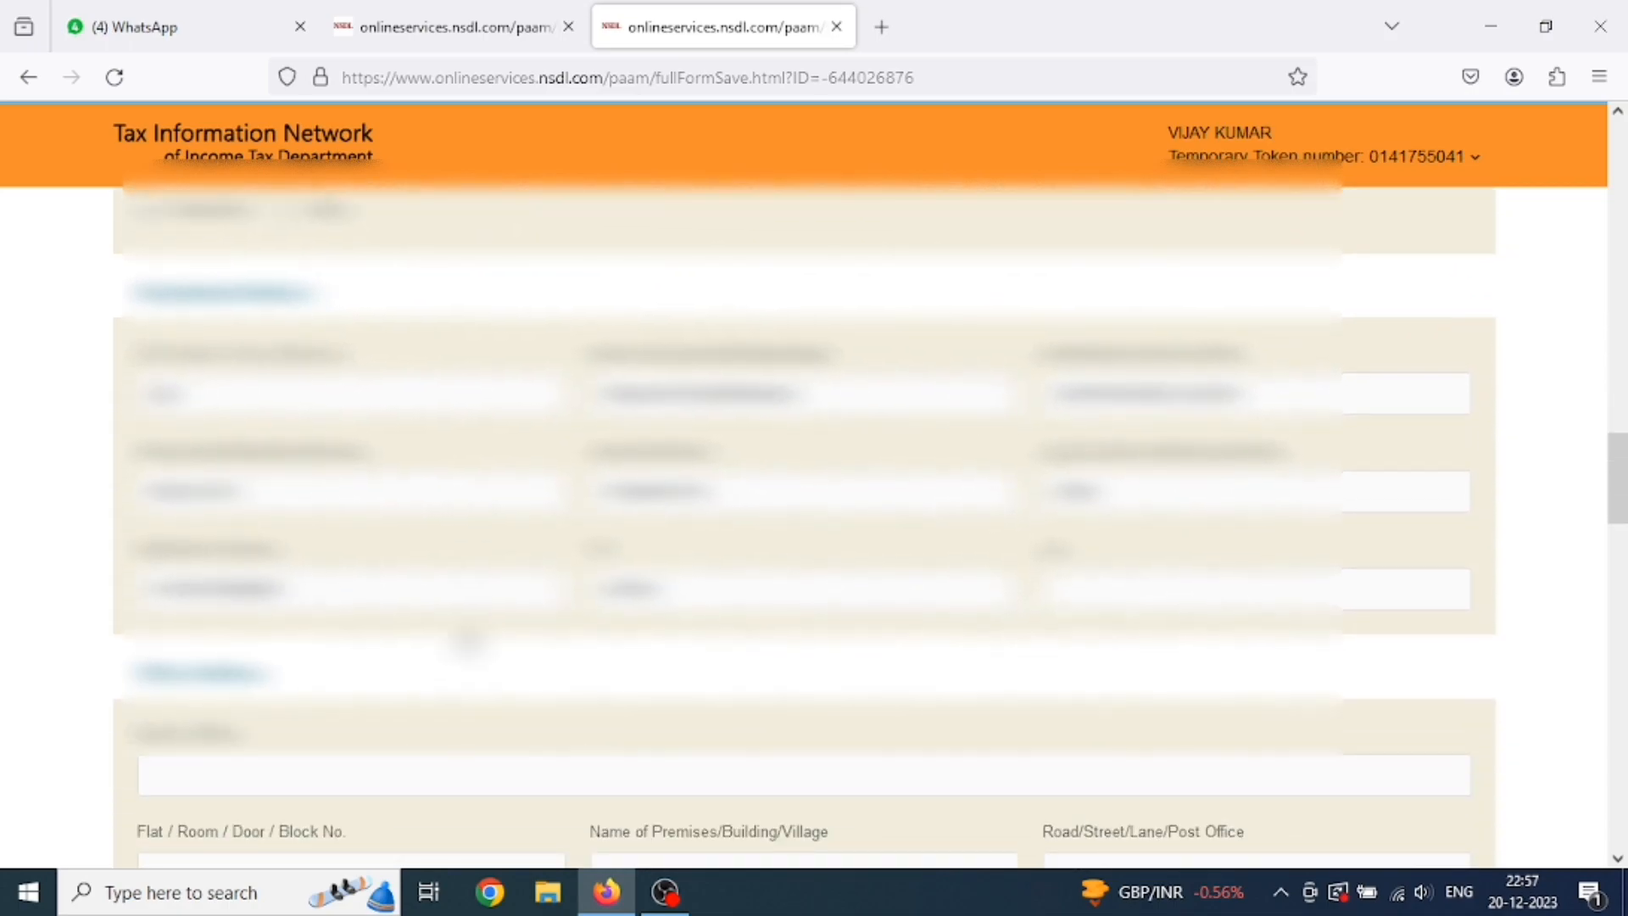
{"action": "scroll", "coordinate": [468, 643], "scroll_direction": "down", "scroll_amount": 10}
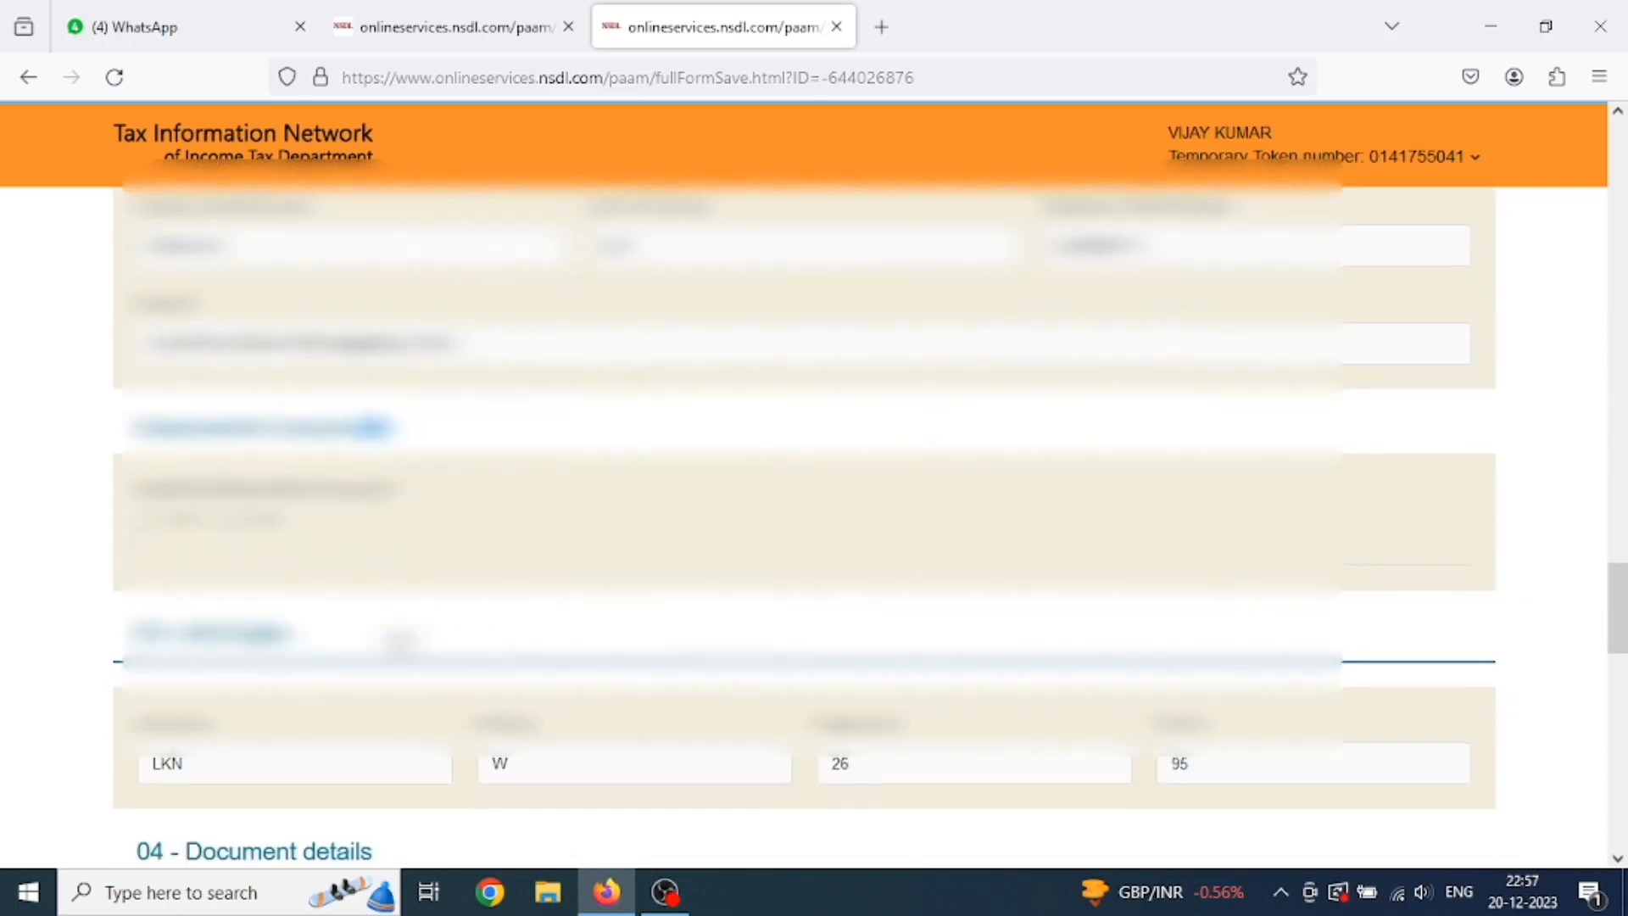
{"action": "scroll", "coordinate": [318, 653], "scroll_direction": "down", "scroll_amount": 10}
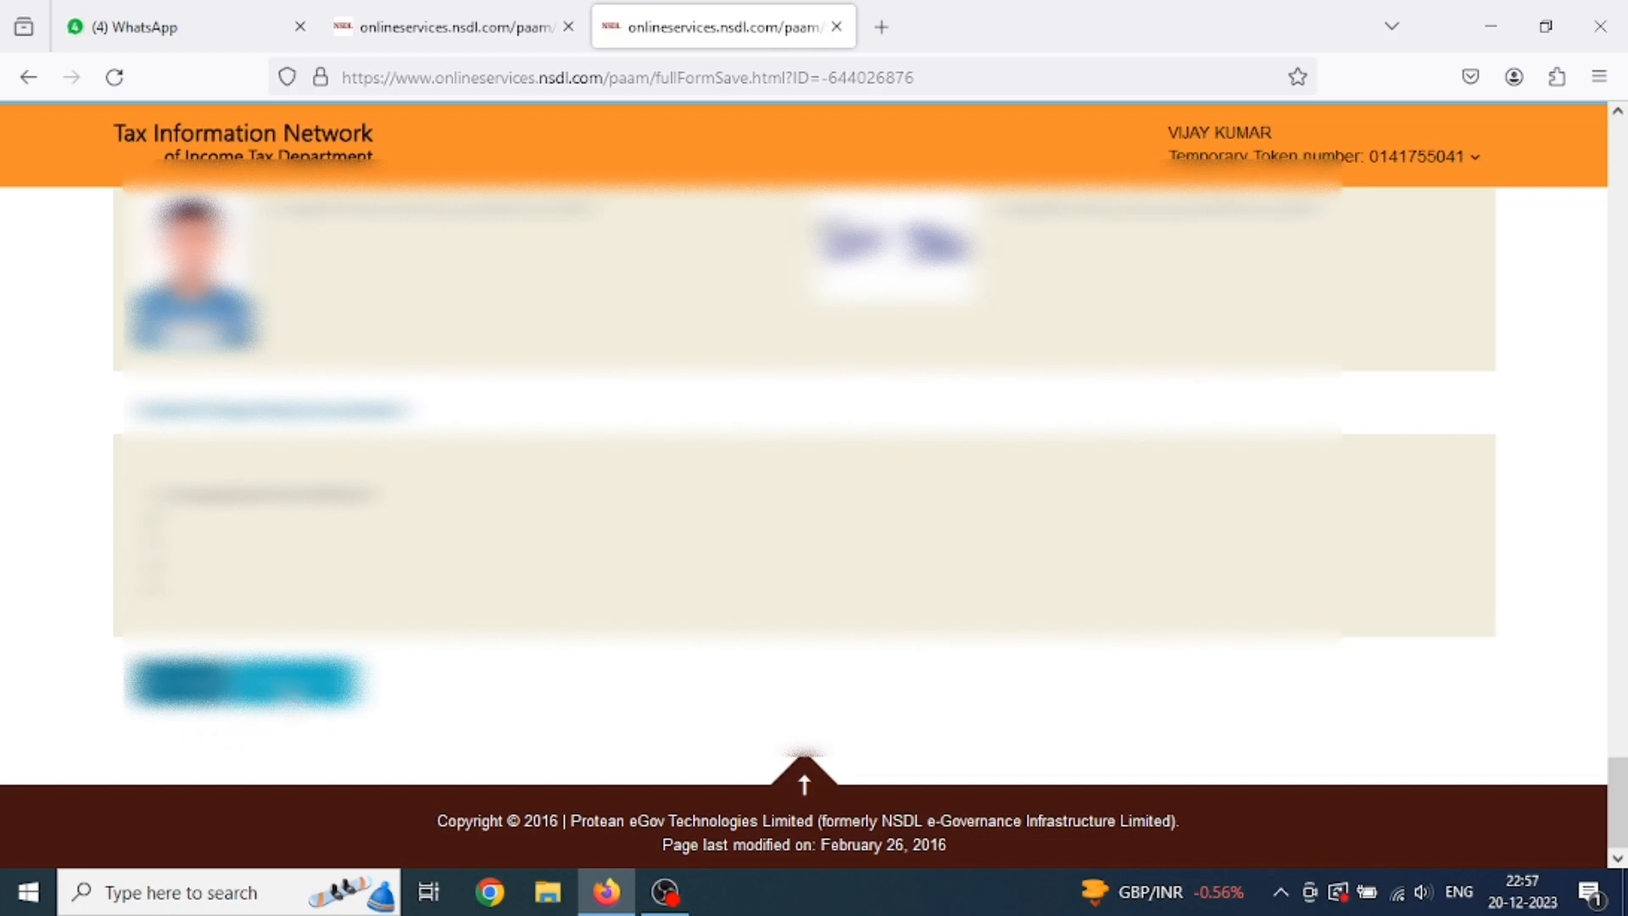
{"action": "left_click", "coordinate": [291, 688]}
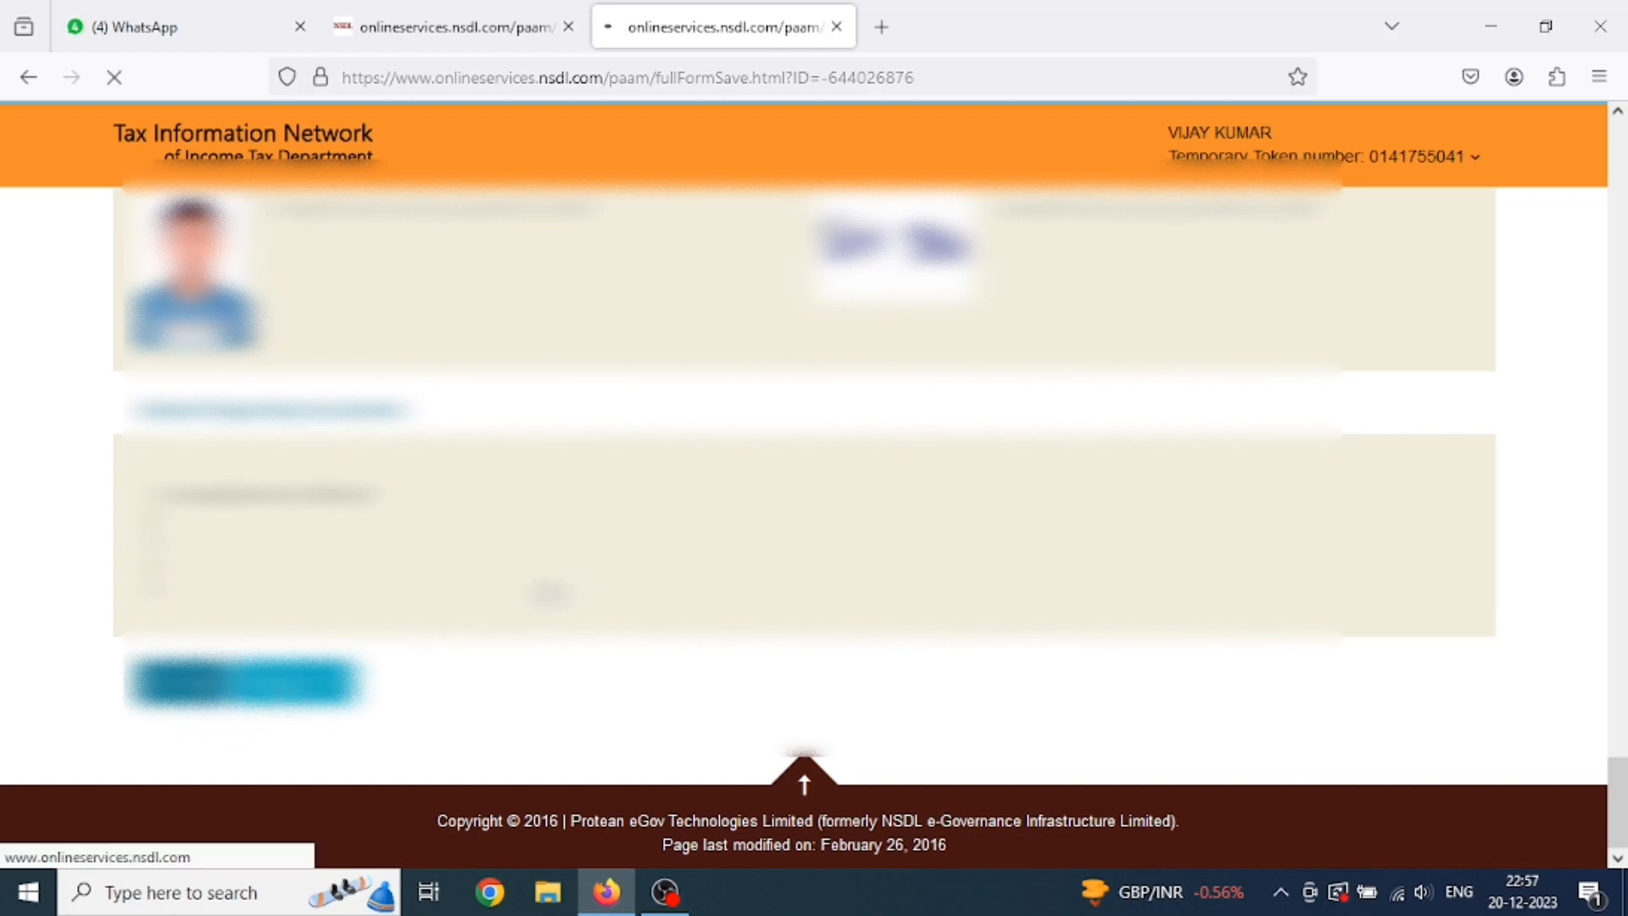